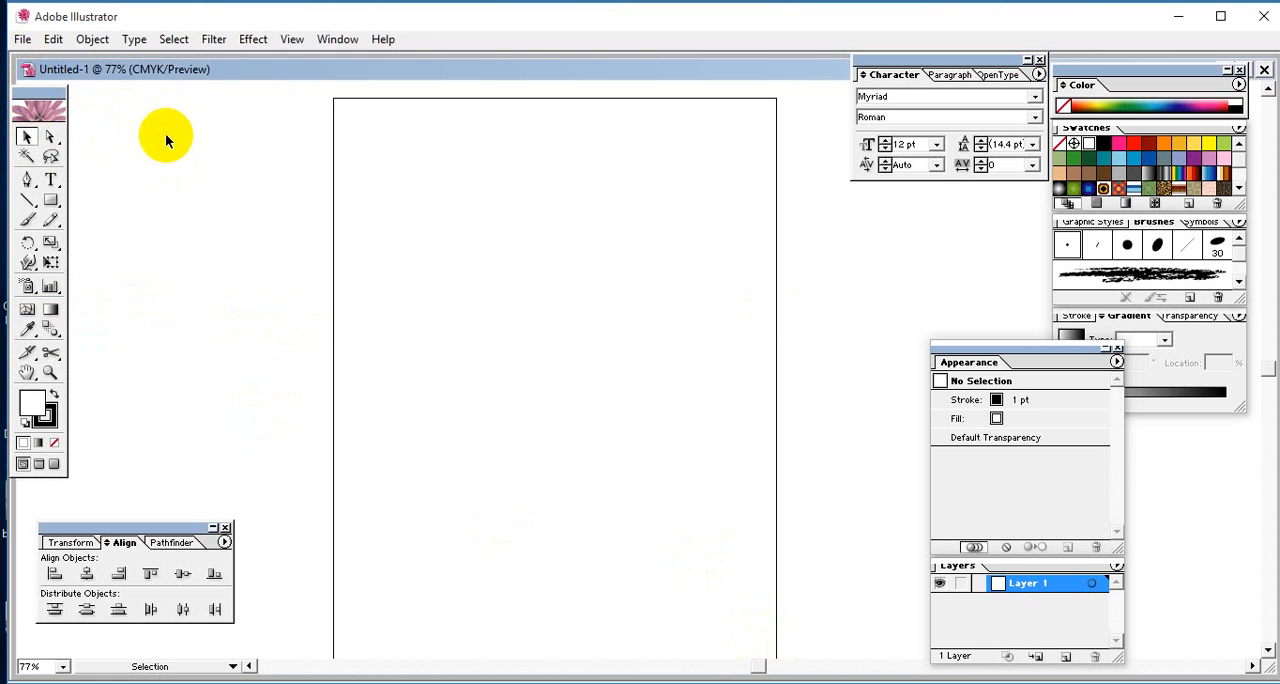
- Maximize the document and program windows and view the artboard's upper area at 200% zoom
key(ctrl+minus)
key(ctrl+plus)
key(ctrl+plus)
key(ctrl+plus)
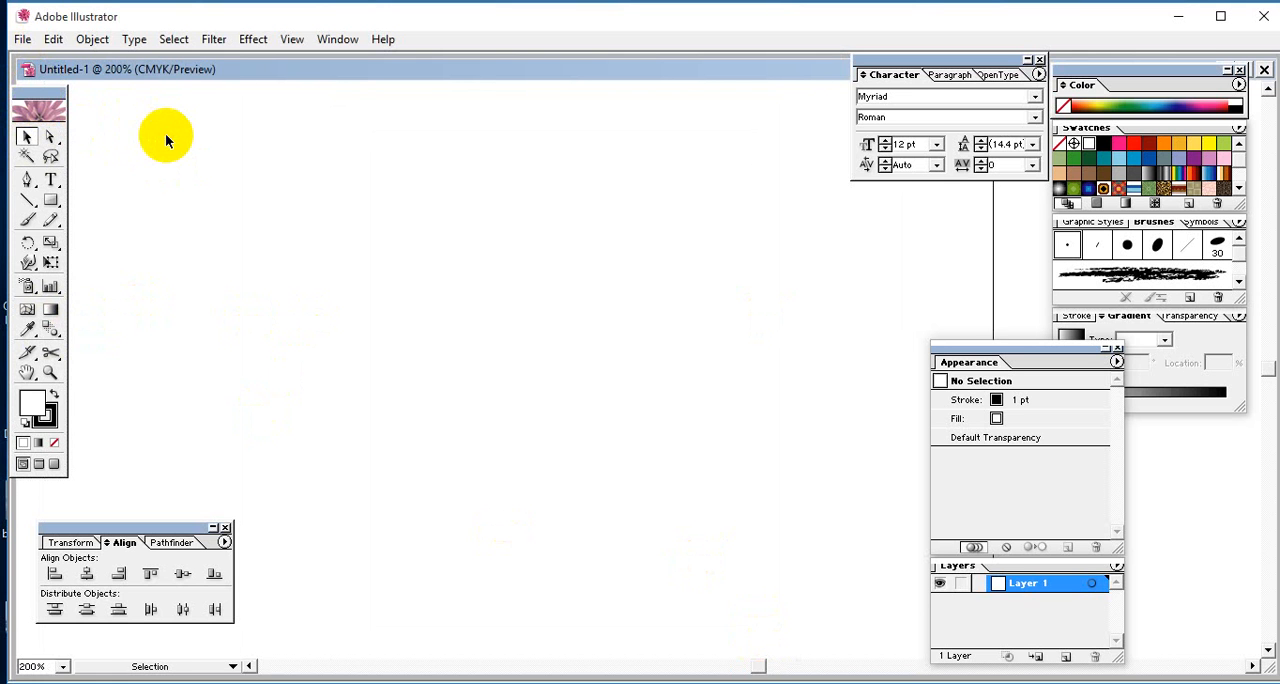
double_click(630, 69)
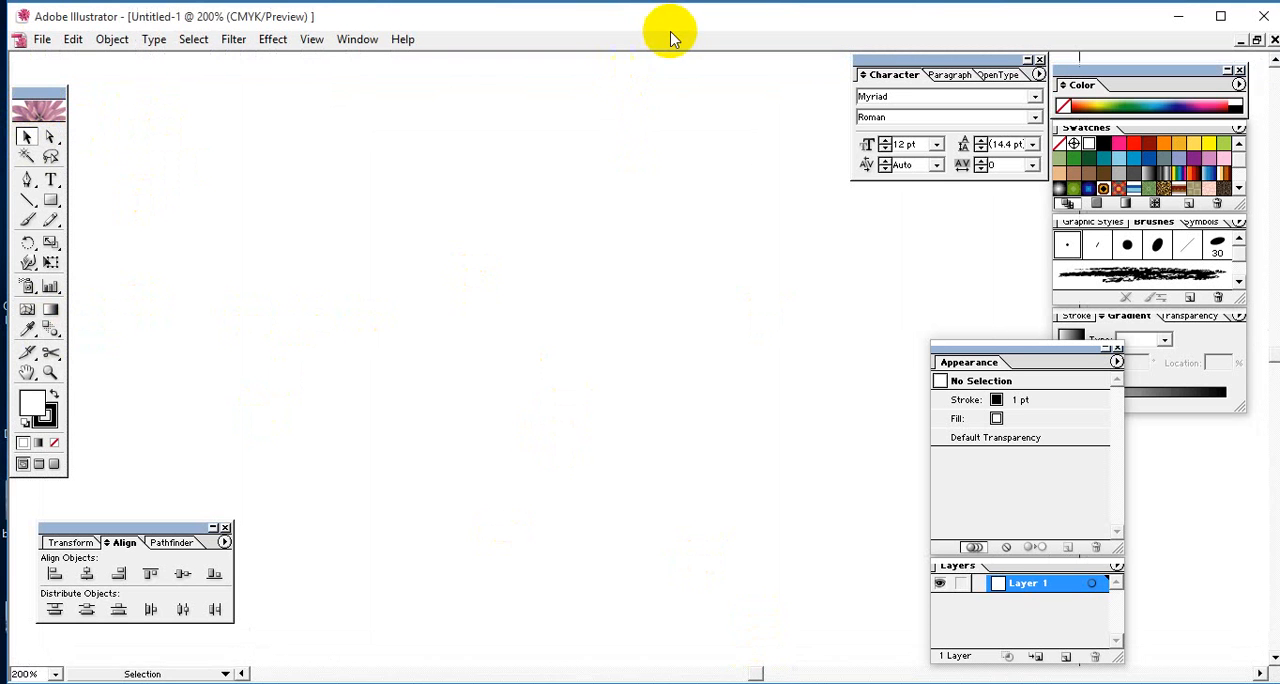
double_click(671, 17)
key(space)
drag(505, 176, 617, 420)
drag(492, 277, 531, 337)
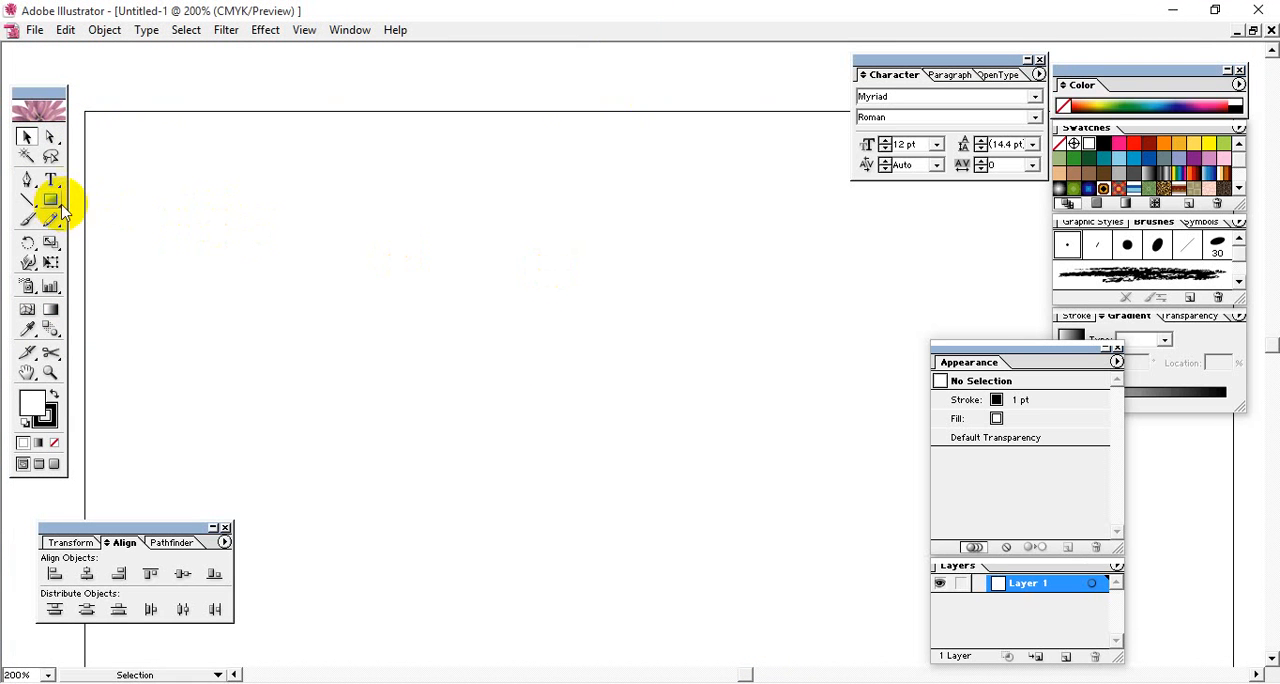
- Draw a small five-pointed star near the artboard's upper-left corner and place a copy level with it toward the right side
drag(62, 206, 162, 210)
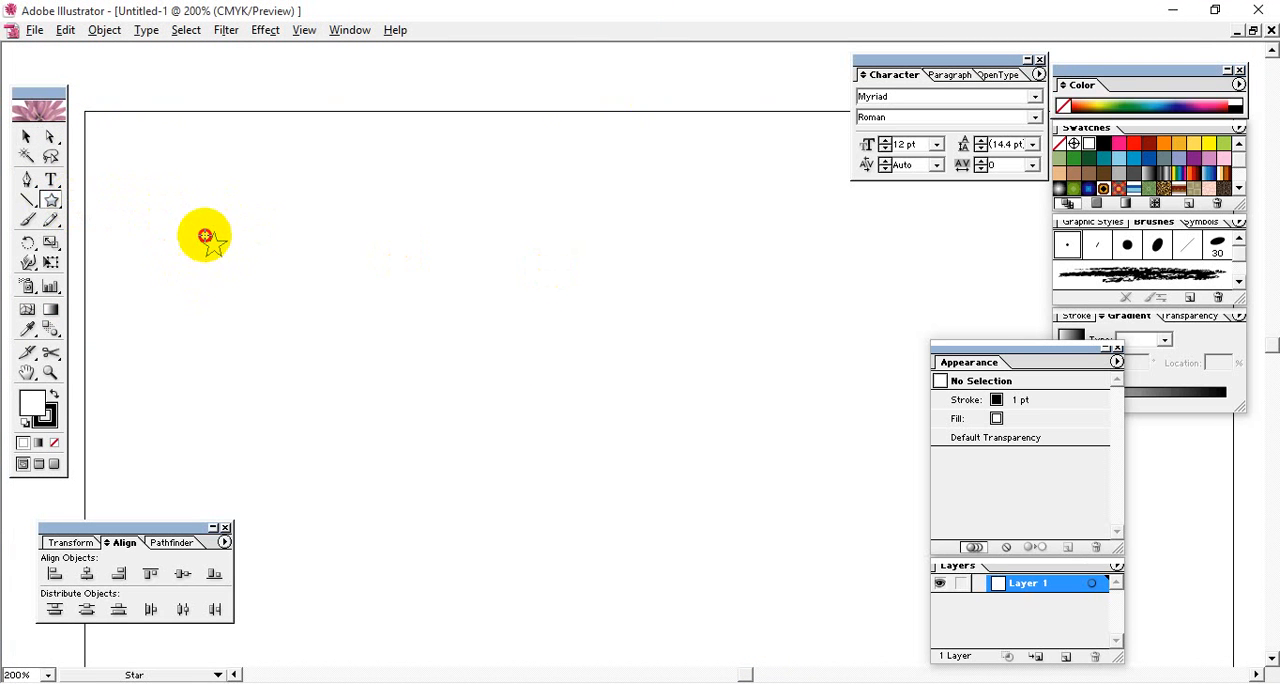
drag(195, 233, 196, 234)
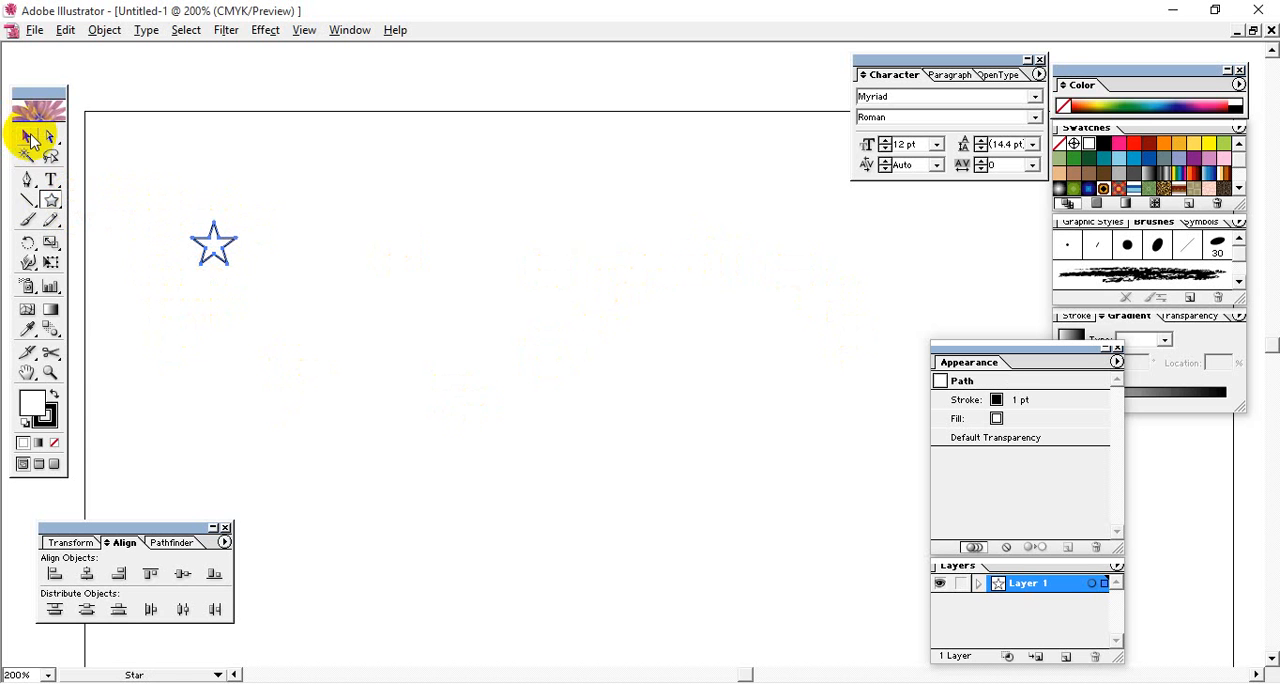
click(28, 138)
drag(270, 204, 151, 333)
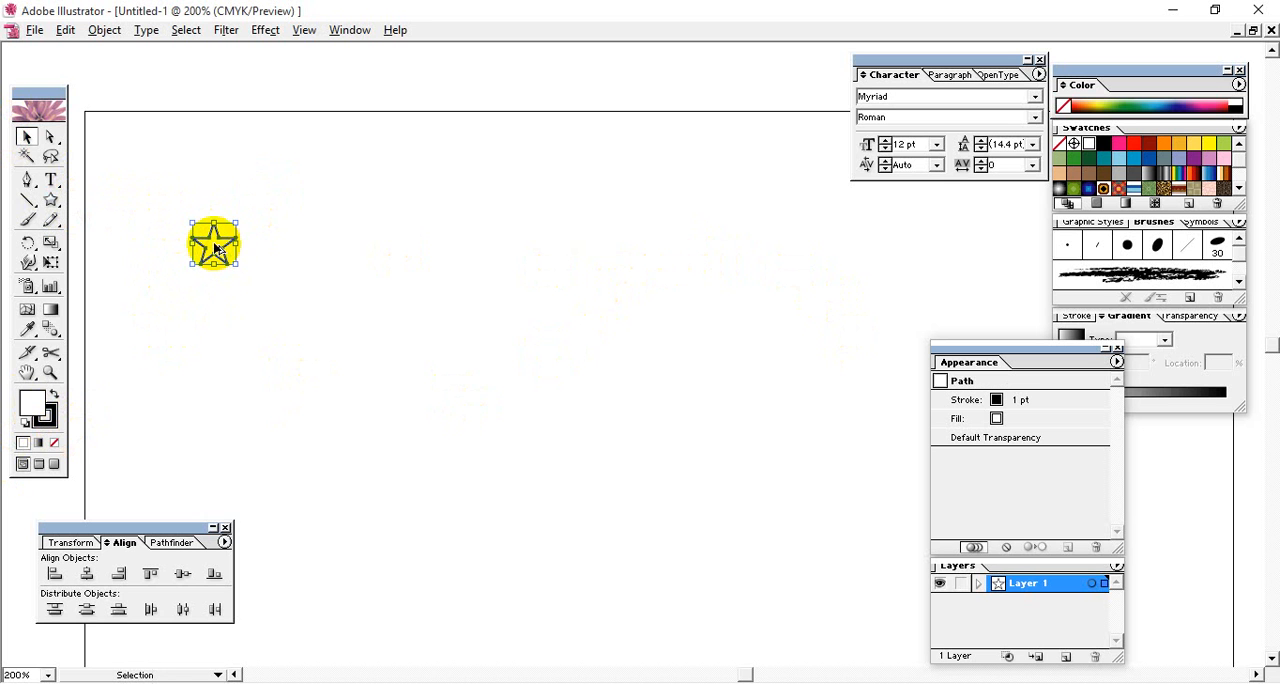
drag(218, 250, 832, 274)
drag(174, 215, 232, 277)
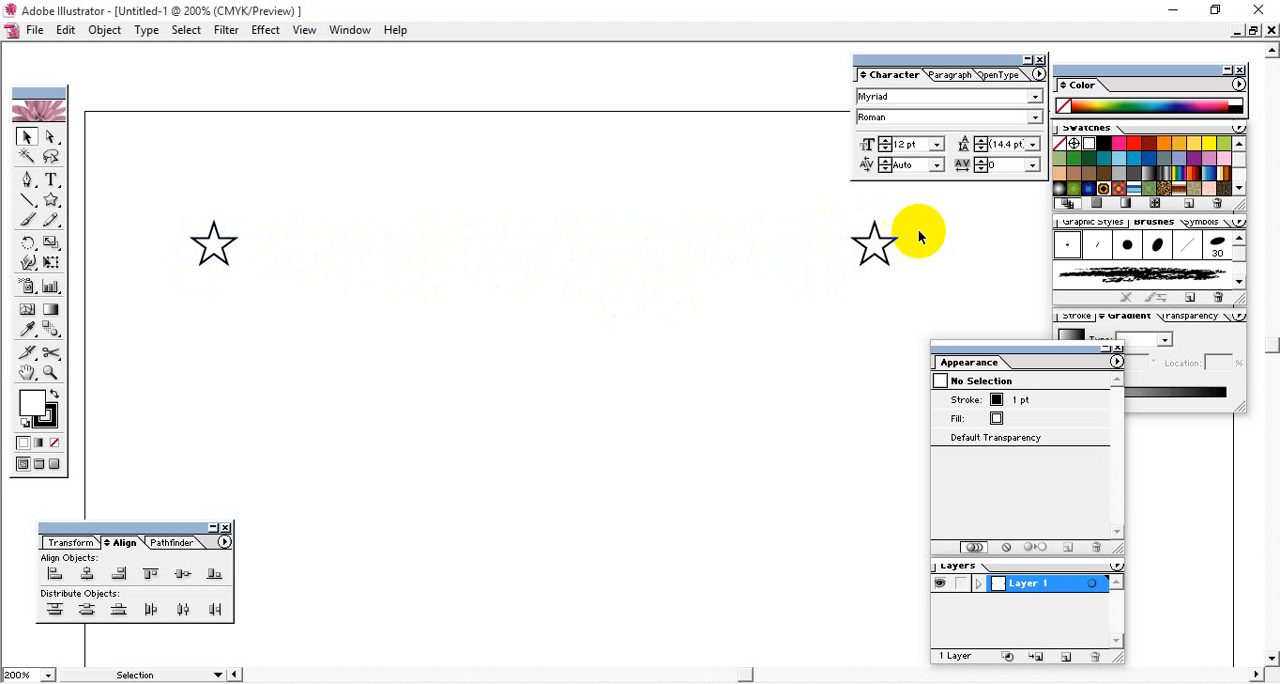
drag(890, 238, 815, 286)
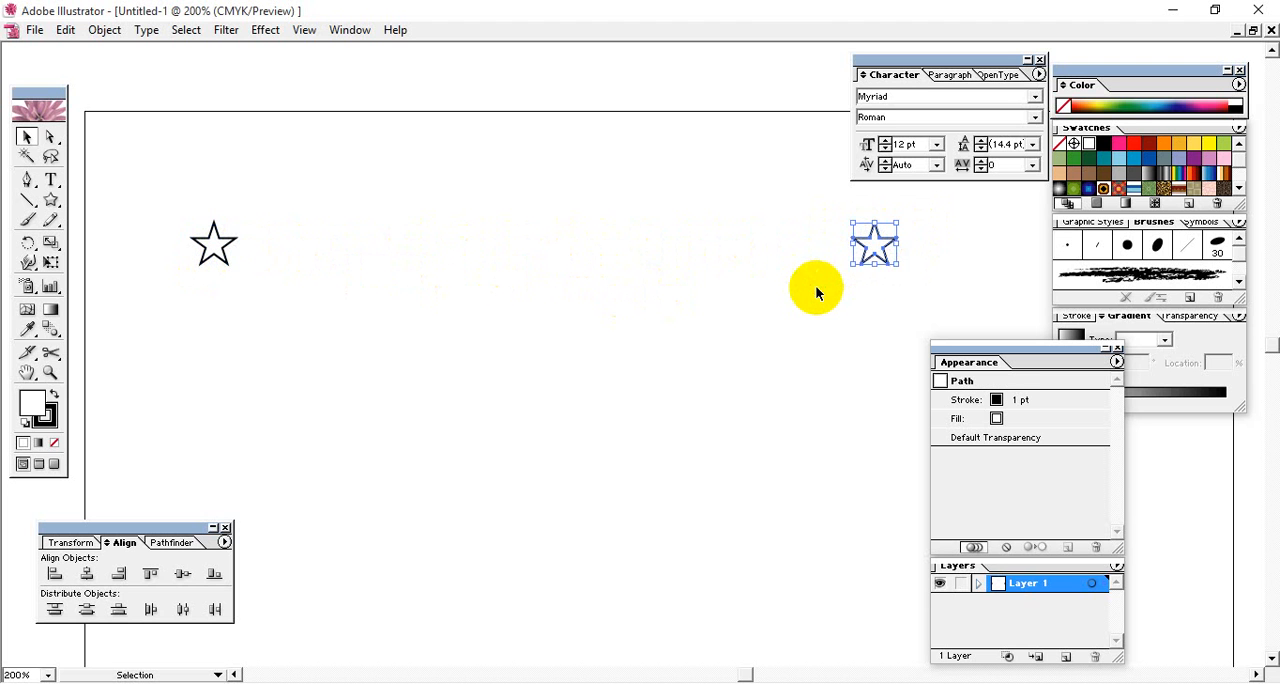
click(178, 322)
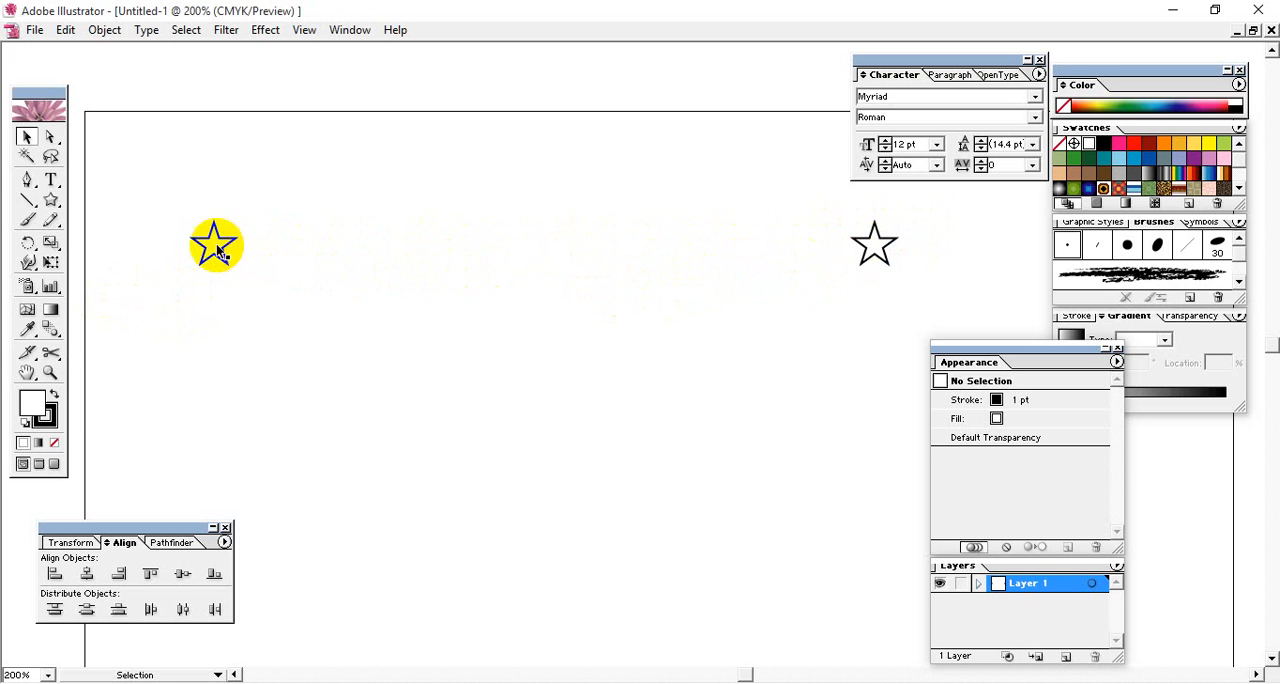
- Try blending the left star into the right star with the current spacing, and undo the blend
drag(168, 210, 903, 292)
click(47, 331)
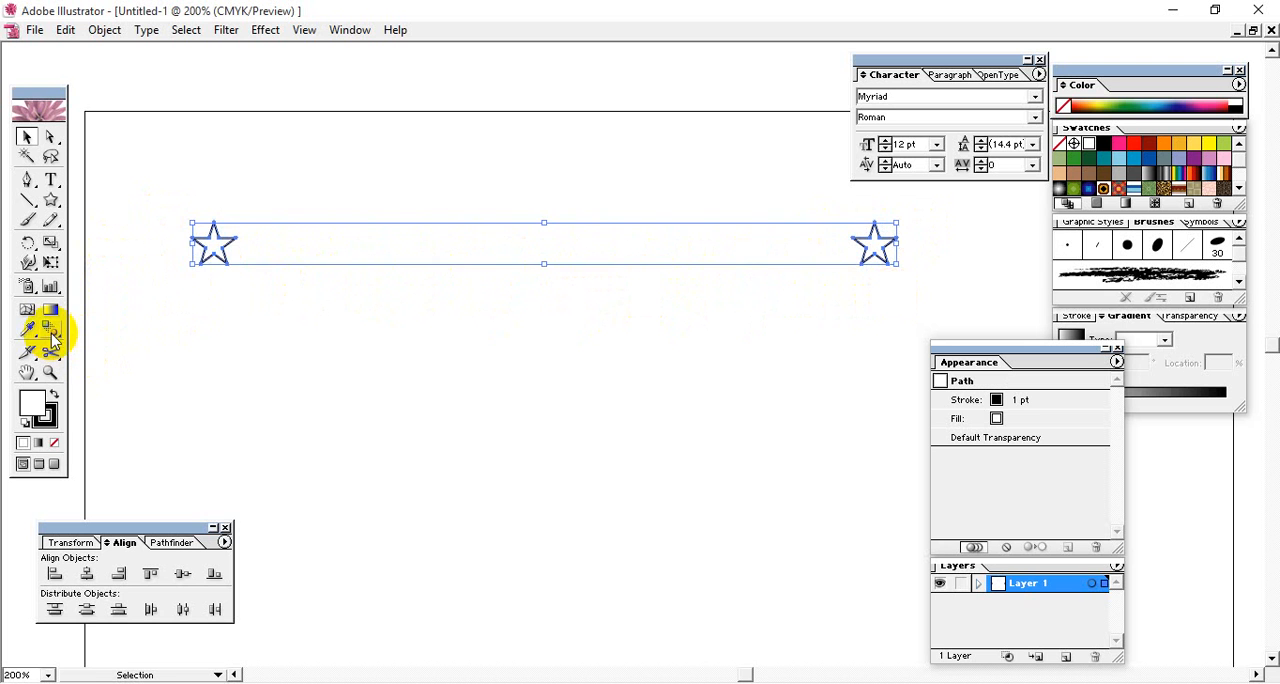
click(214, 240)
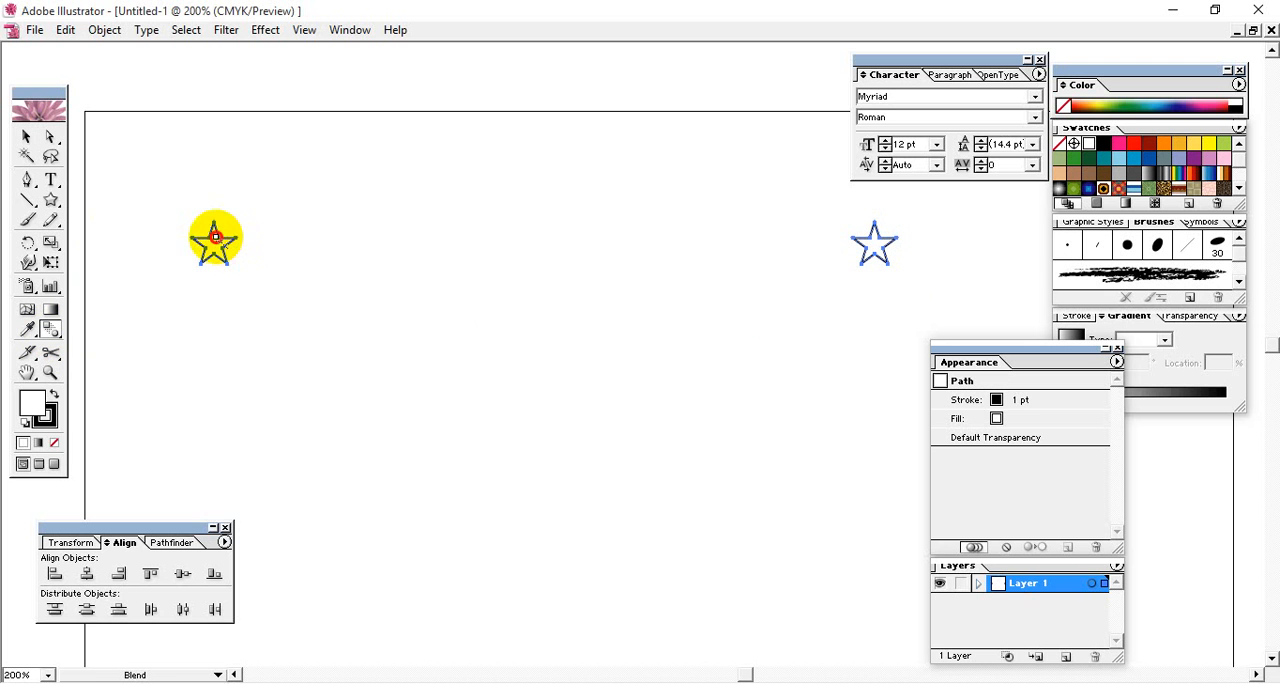
click(876, 244)
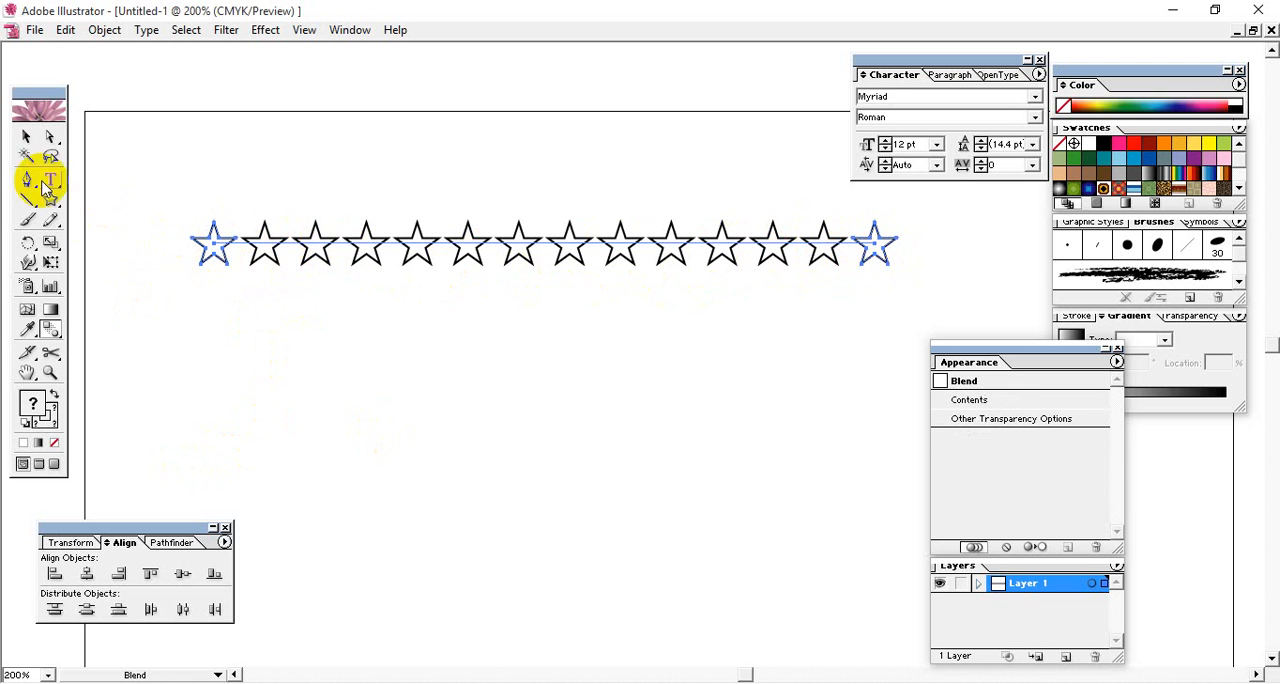
key(ctrl+z)
click(27, 137)
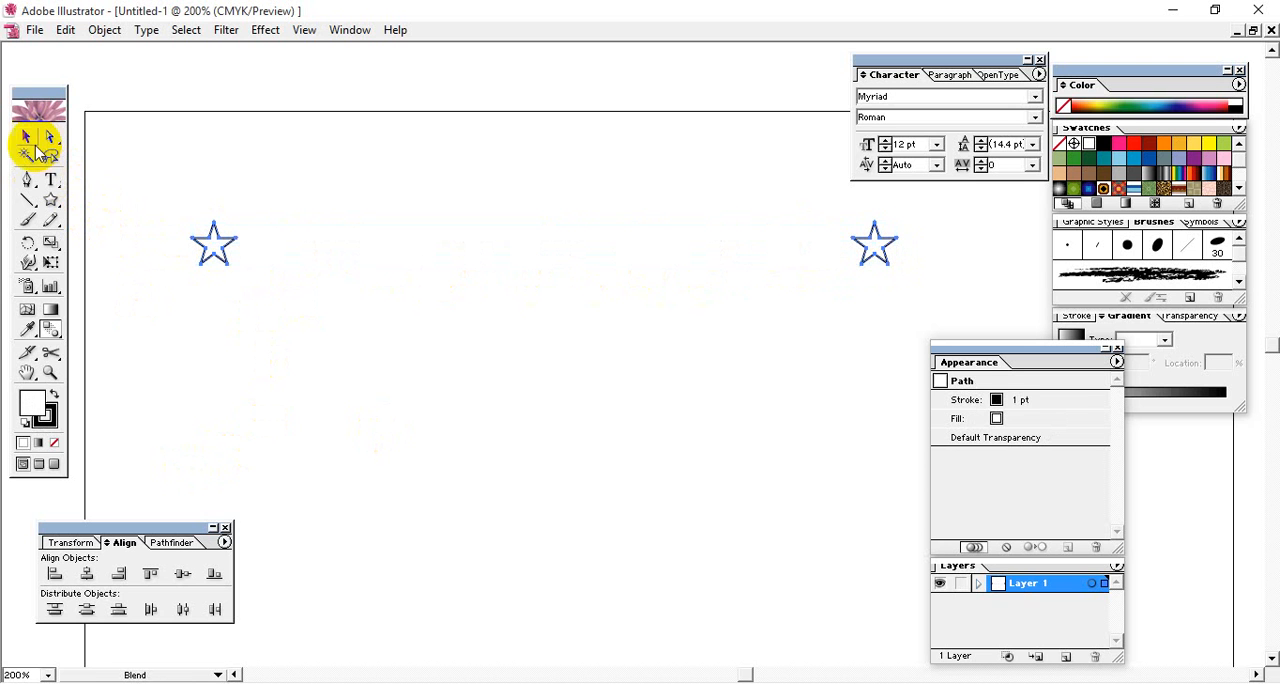
click(165, 199)
click(152, 348)
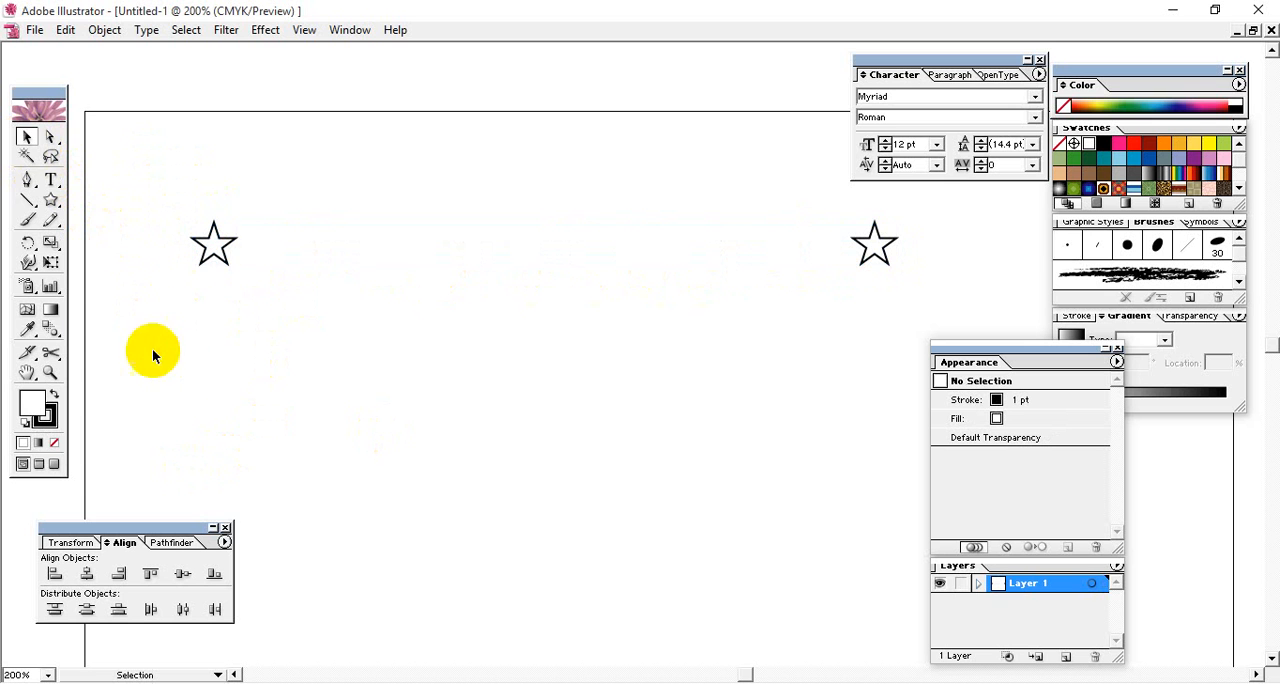
- Set the blend spacing to Specified Steps with 8 steps
double_click(50, 330)
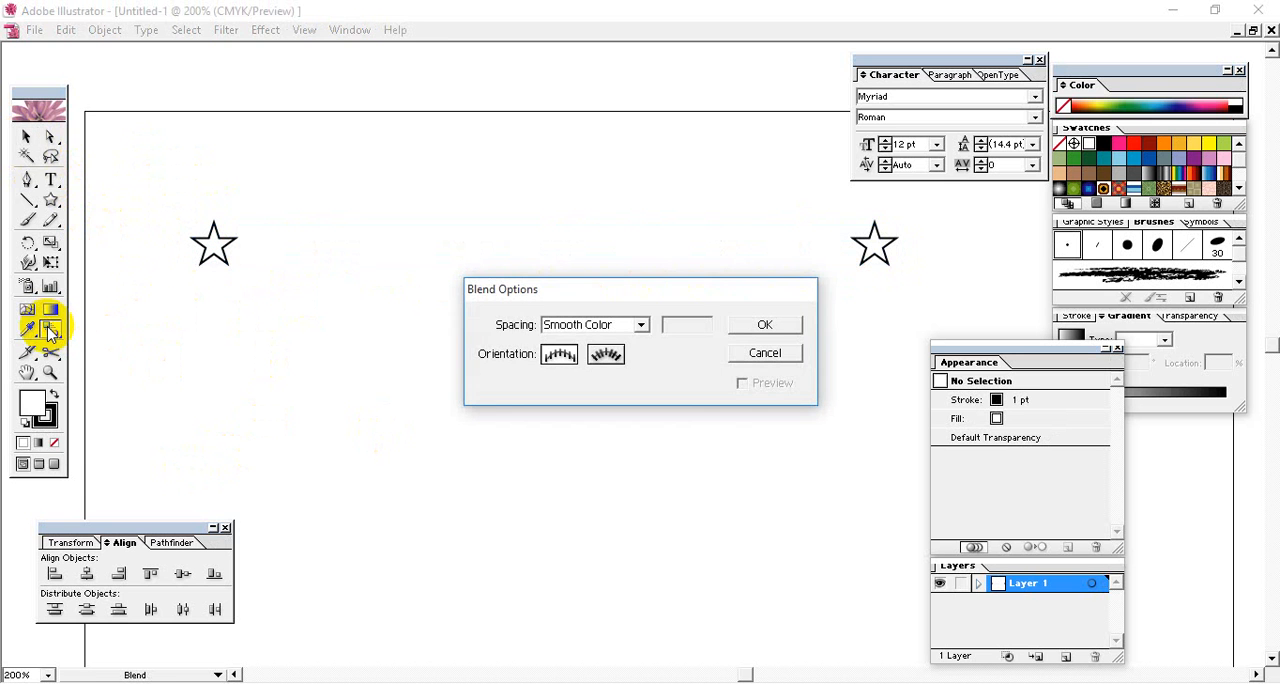
drag(580, 289, 525, 168)
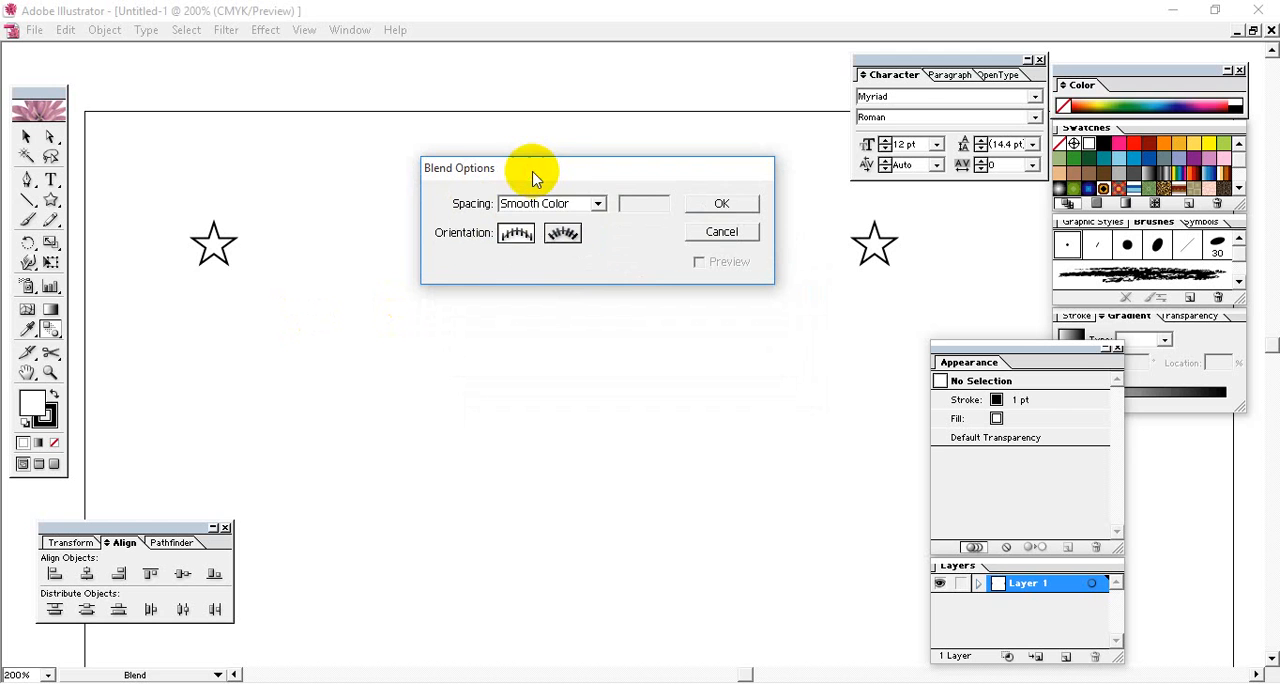
click(577, 208)
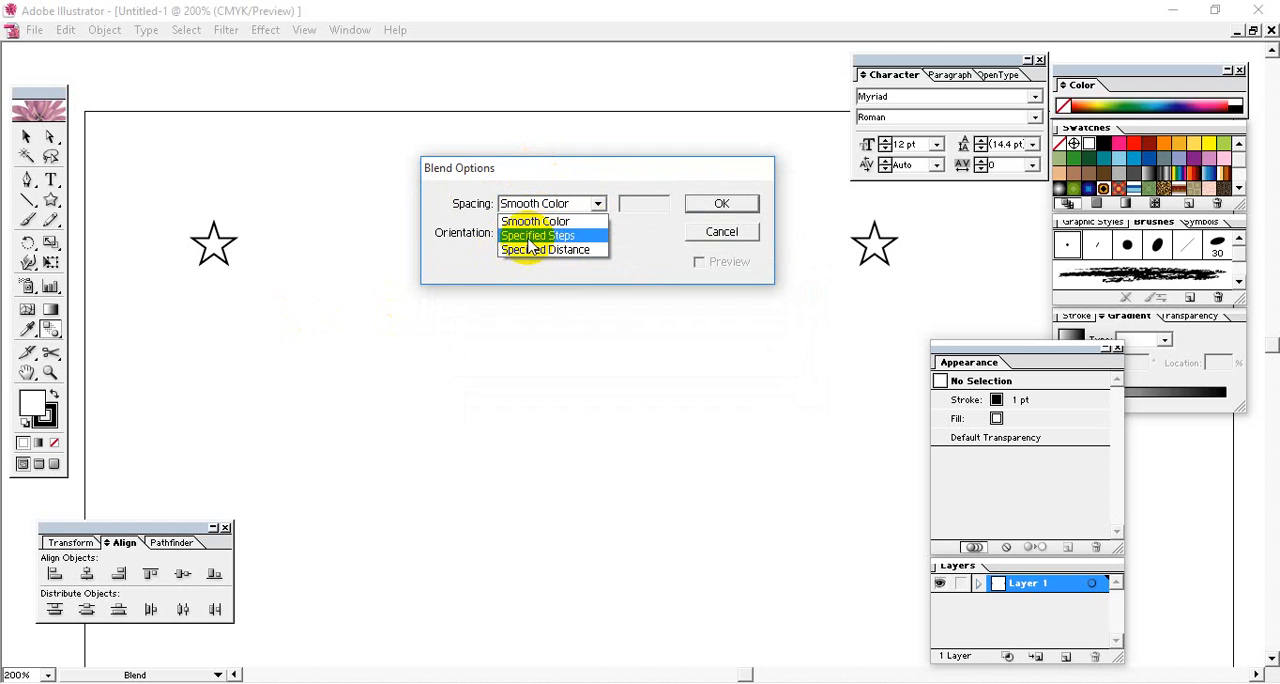
click(586, 237)
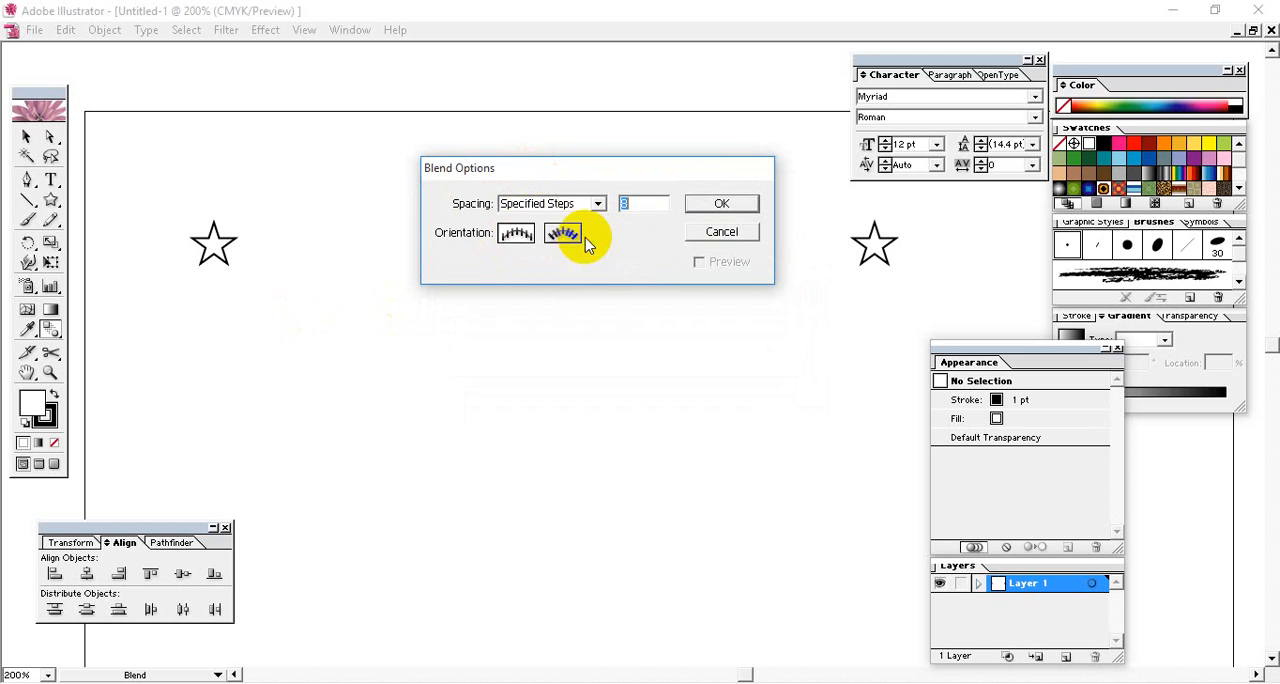
drag(620, 177, 618, 301)
click(637, 328)
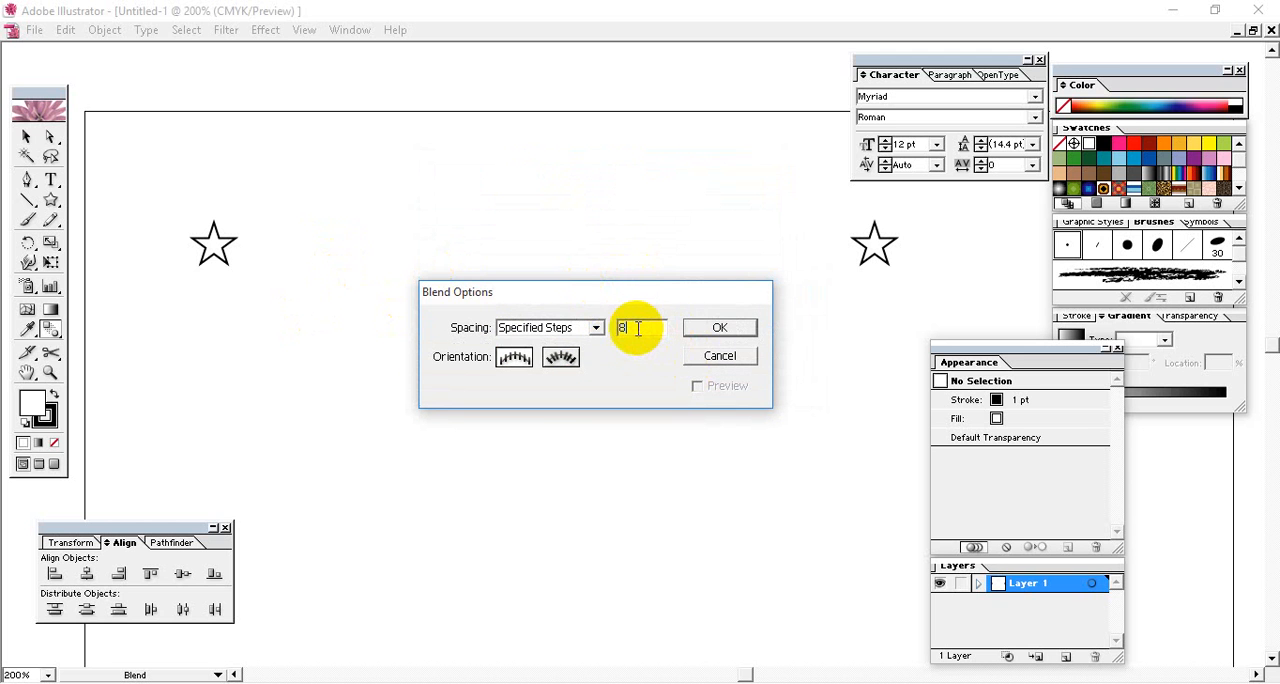
click(719, 329)
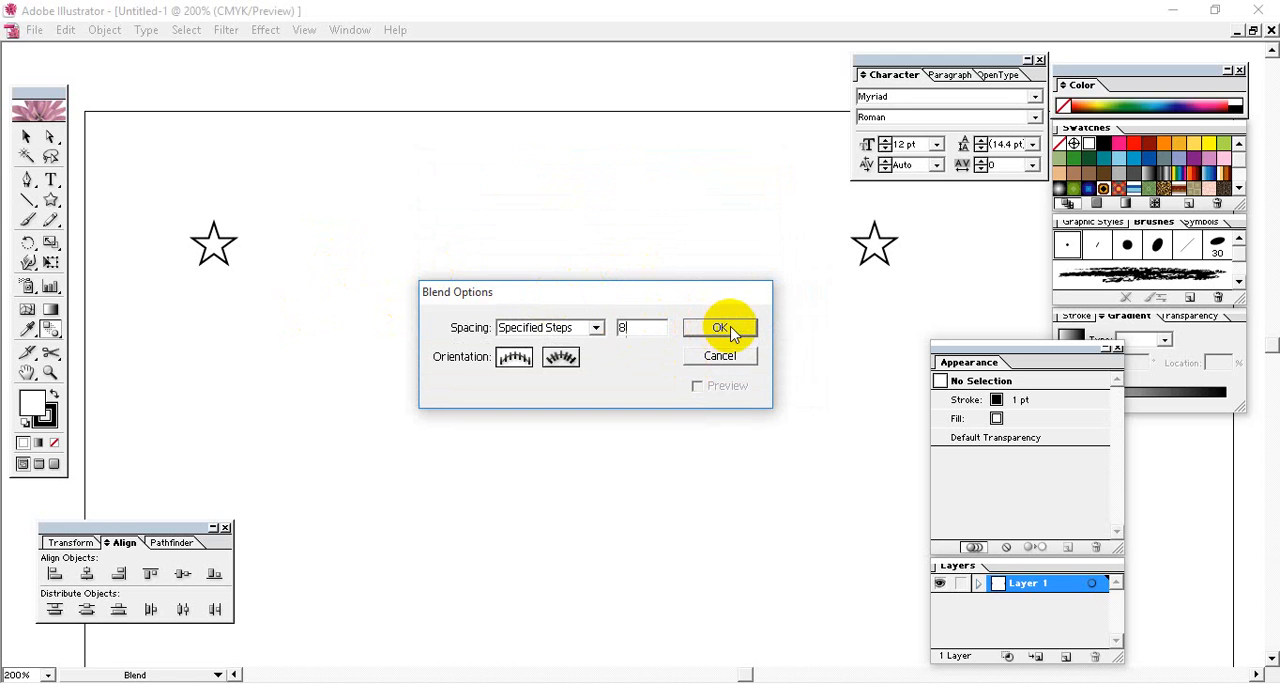
- Try an 8-step blend from the left star to the right star, and undo it
click(27, 136)
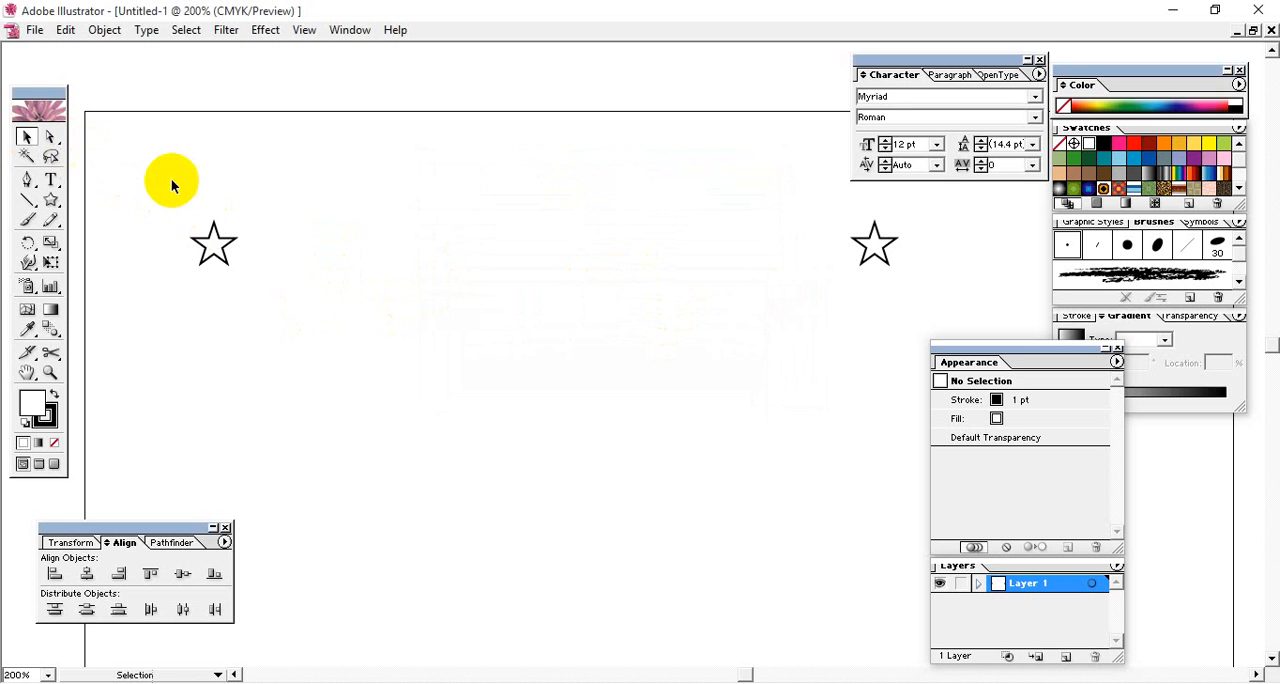
click(634, 289)
drag(189, 191, 903, 297)
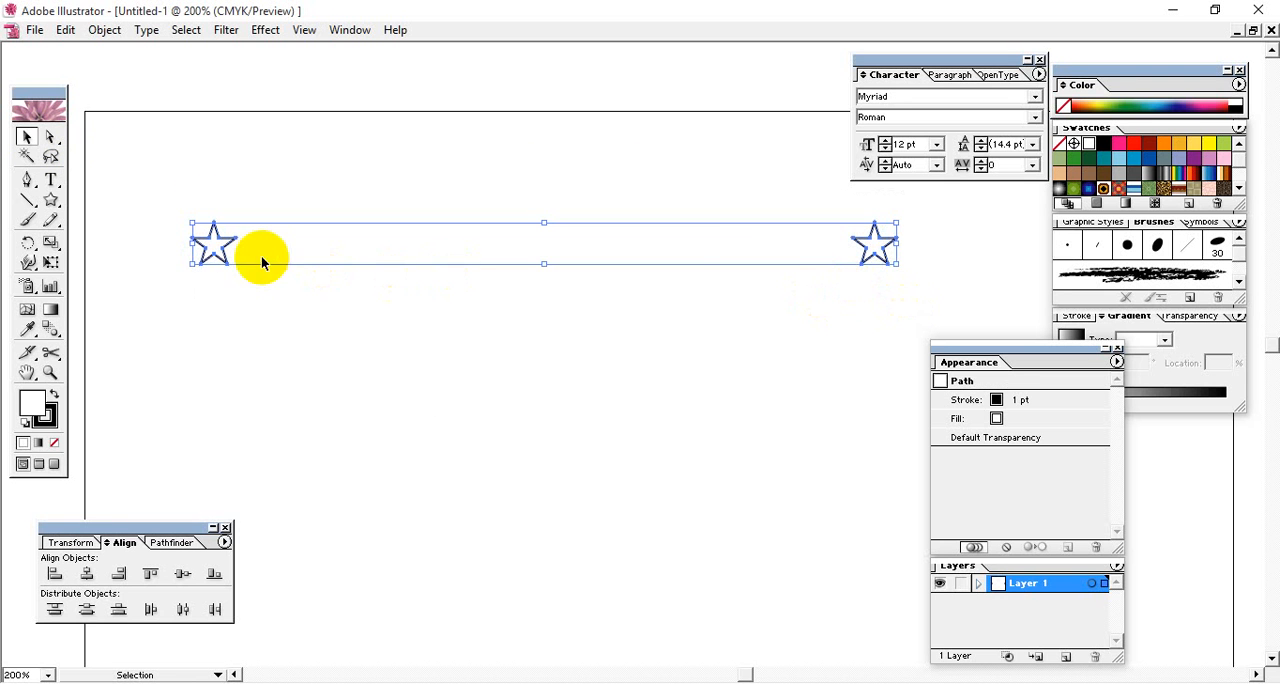
click(50, 328)
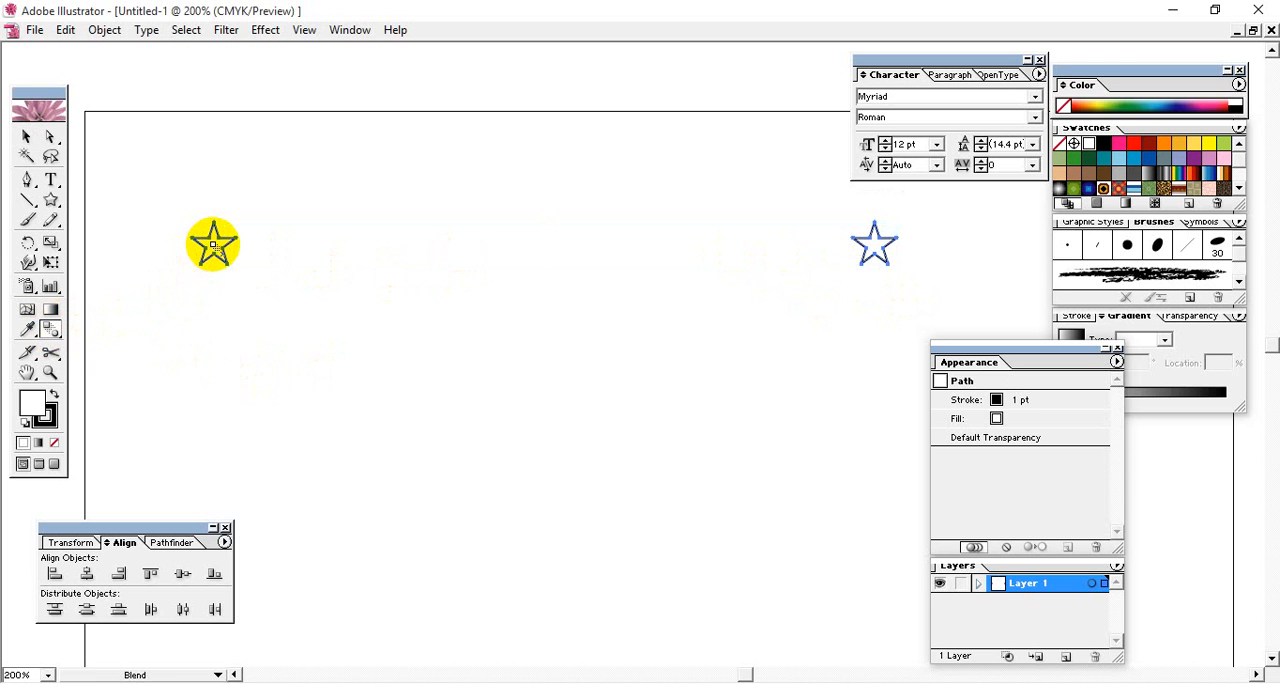
click(212, 244)
click(873, 244)
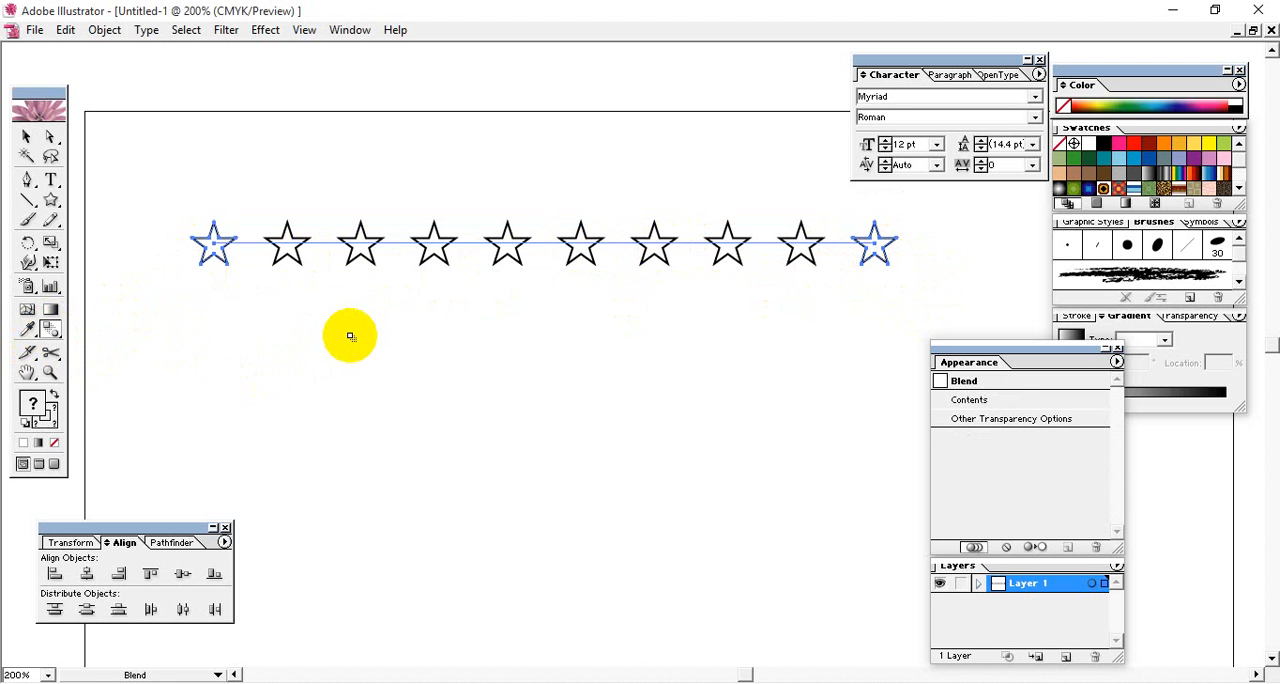
key(ctrl+z)
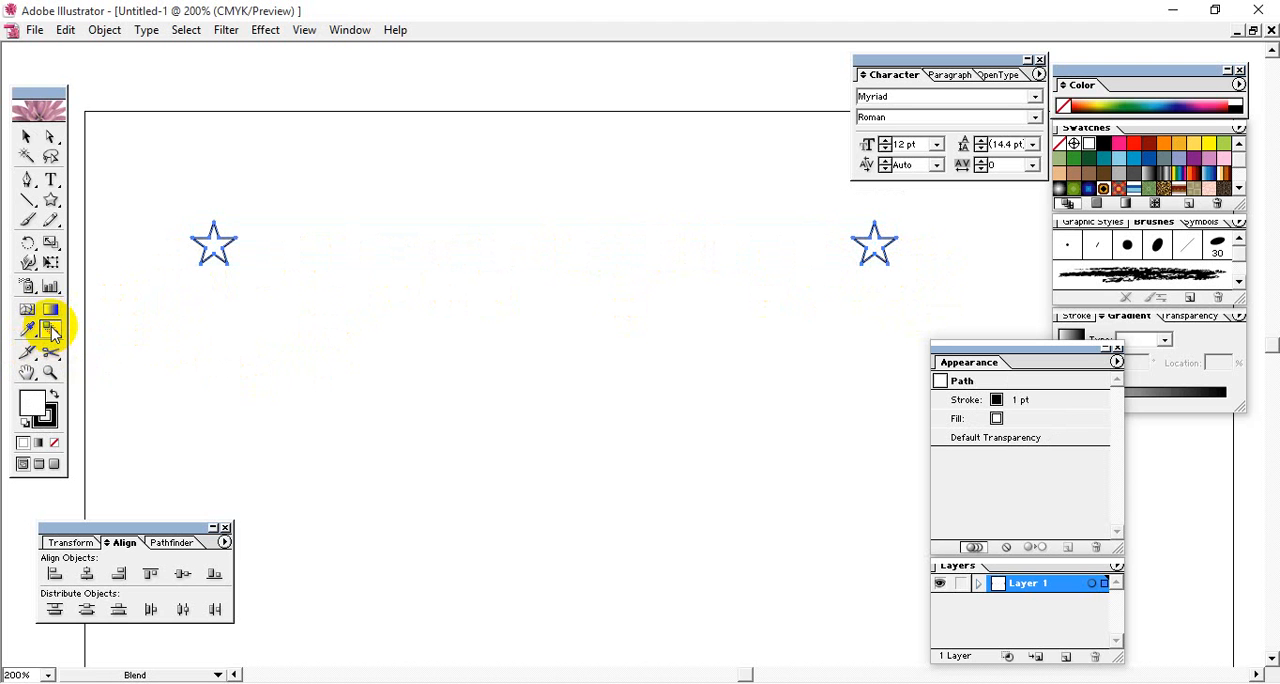
- Set the blend to 10 specified steps and blend the left star into the right star
double_click(50, 326)
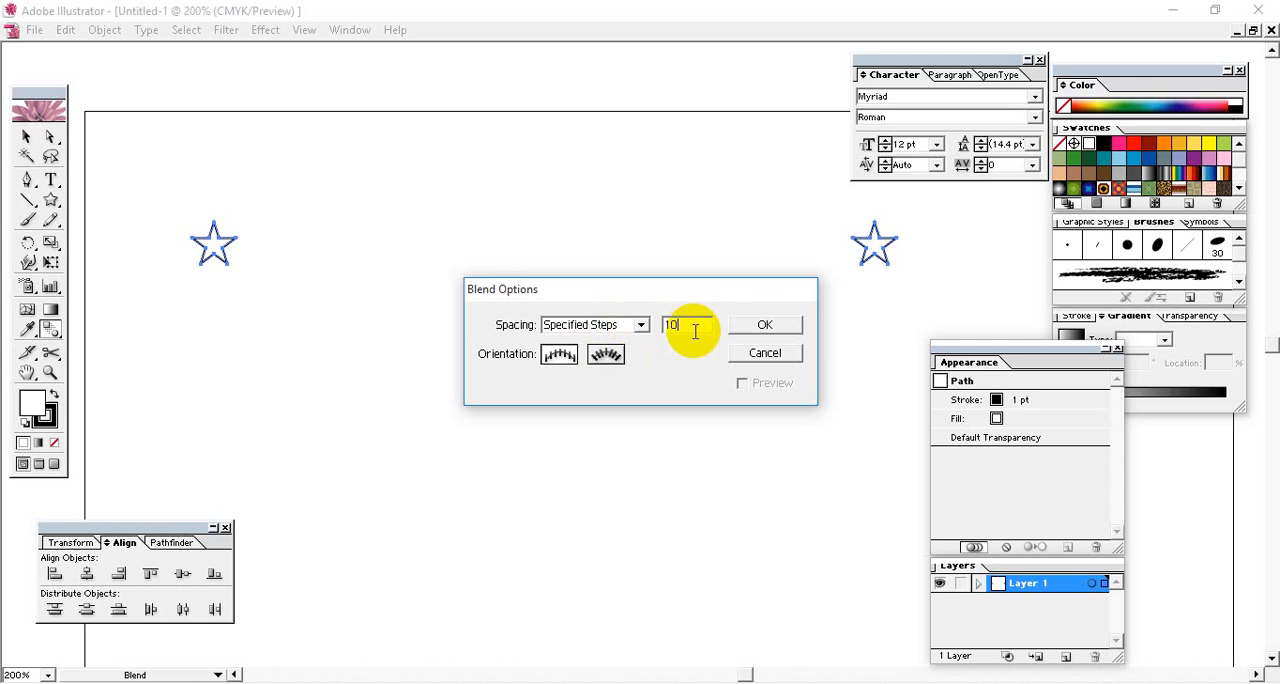
click(785, 330)
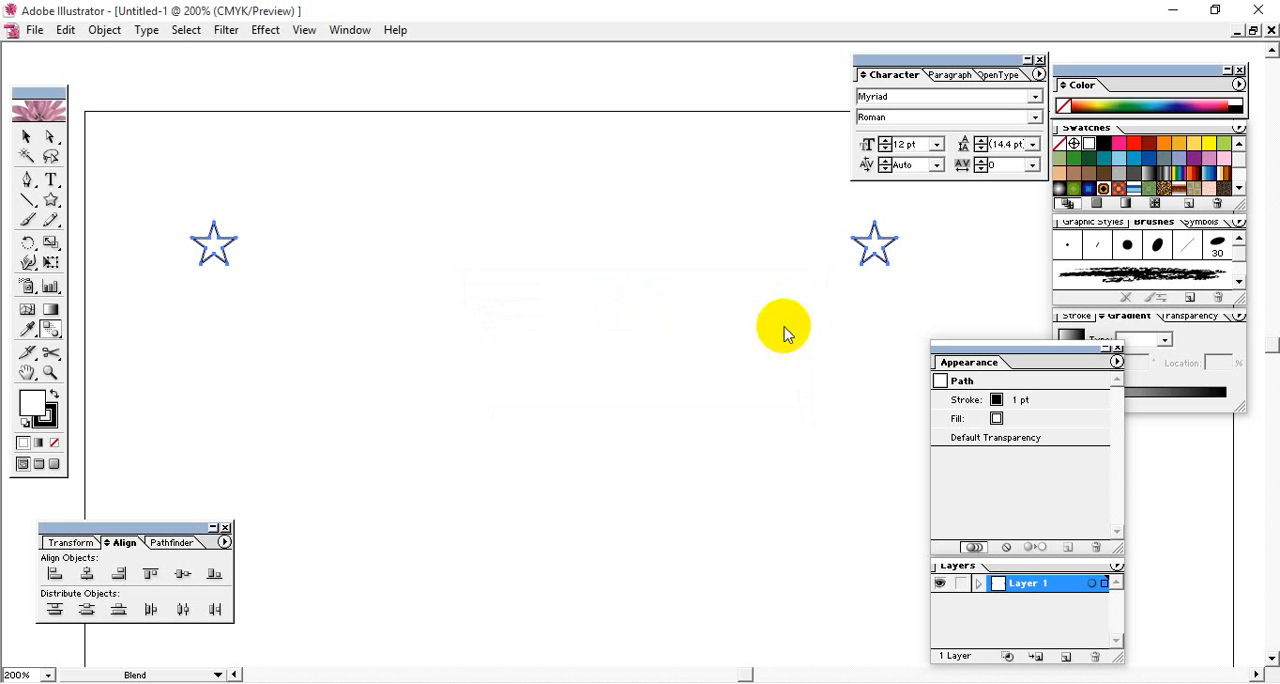
click(215, 250)
click(872, 244)
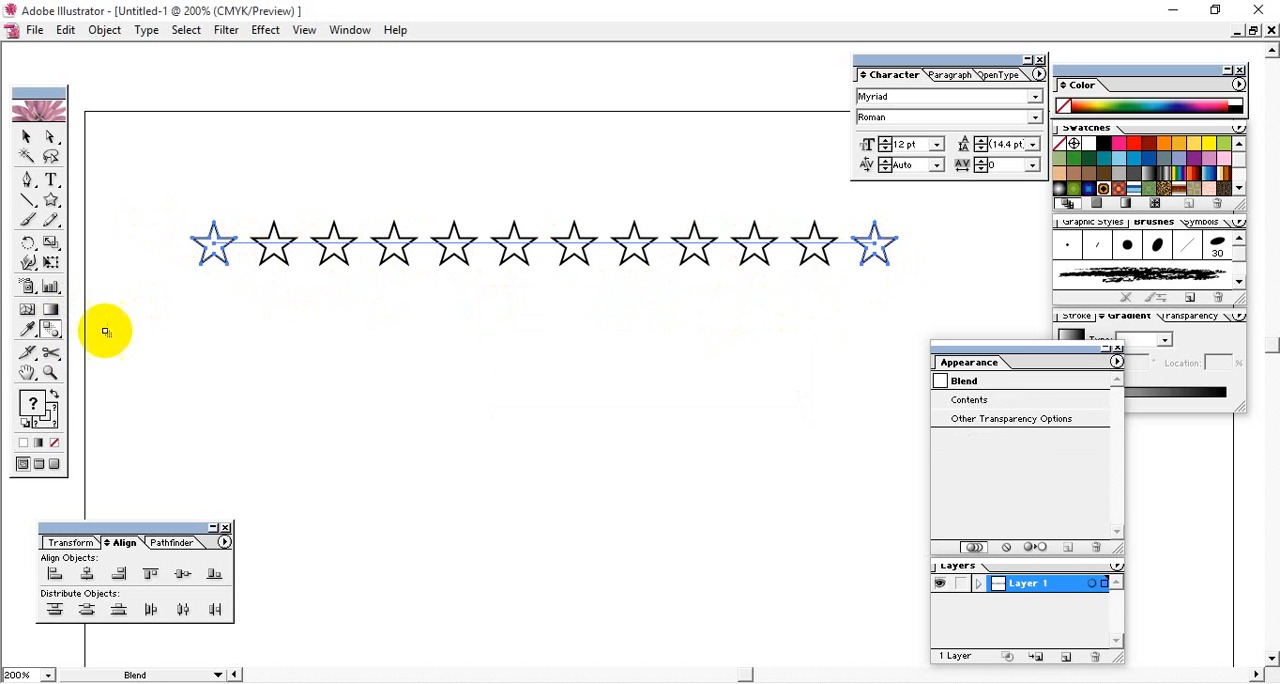
double_click(53, 328)
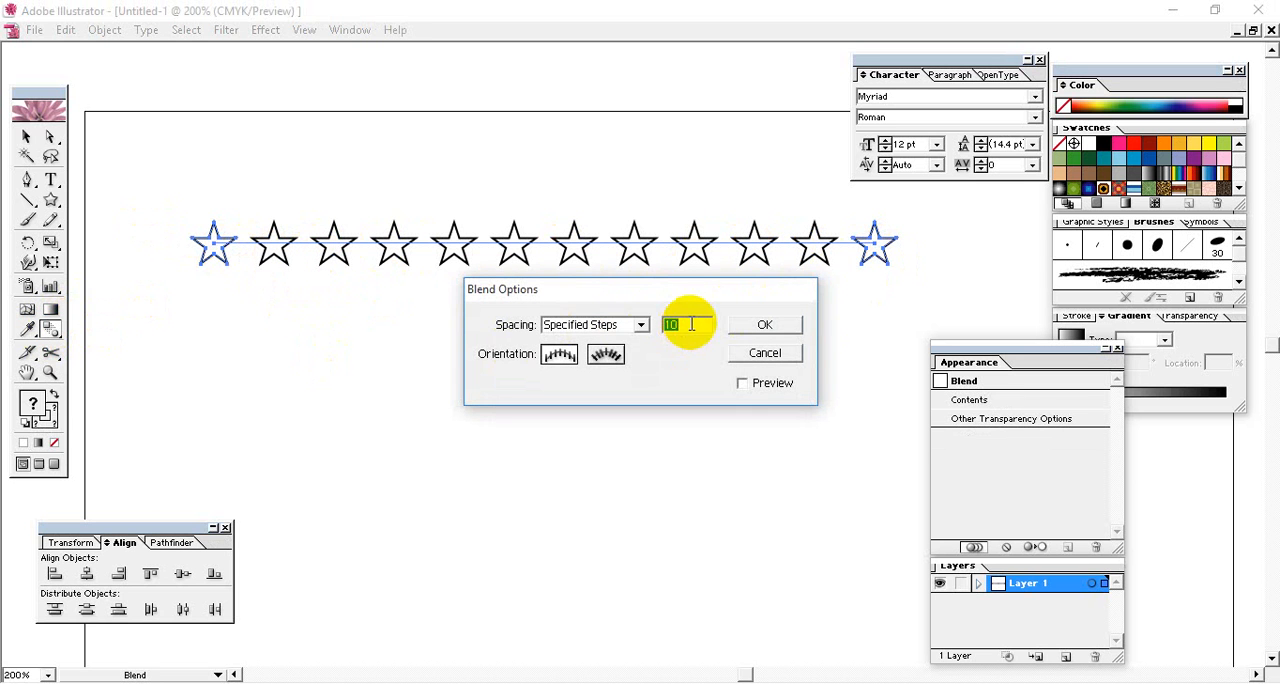
drag(681, 292, 681, 362)
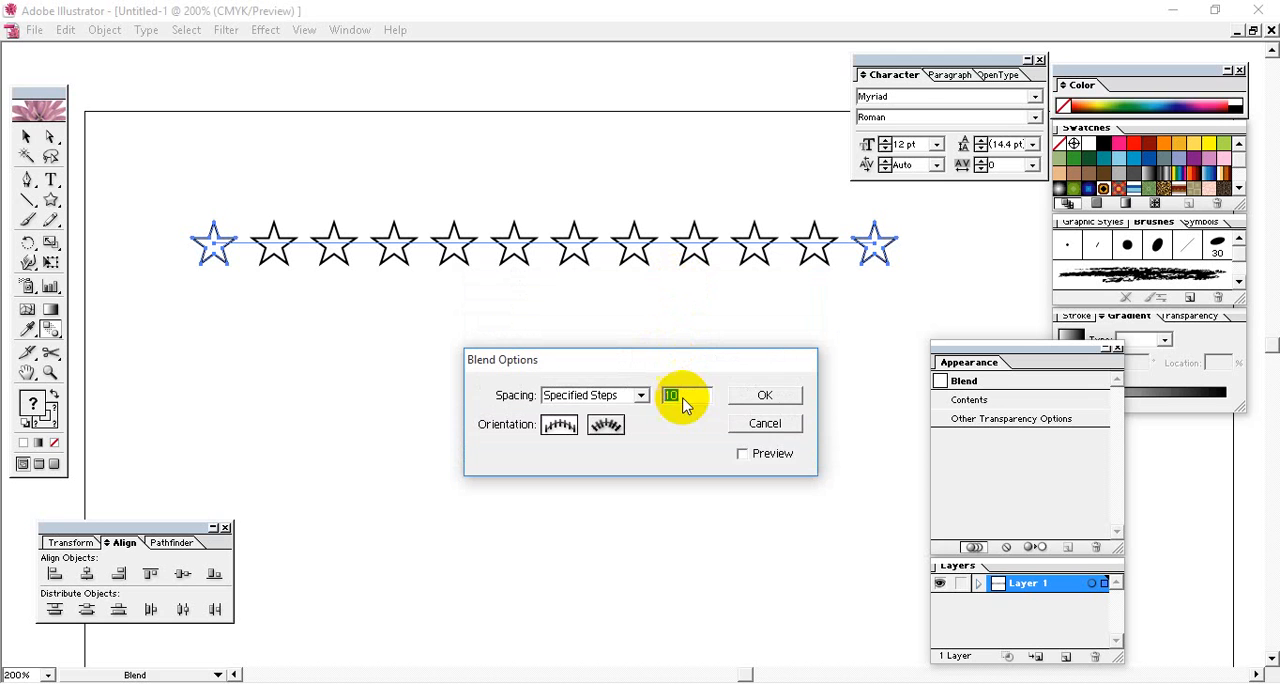
click(763, 421)
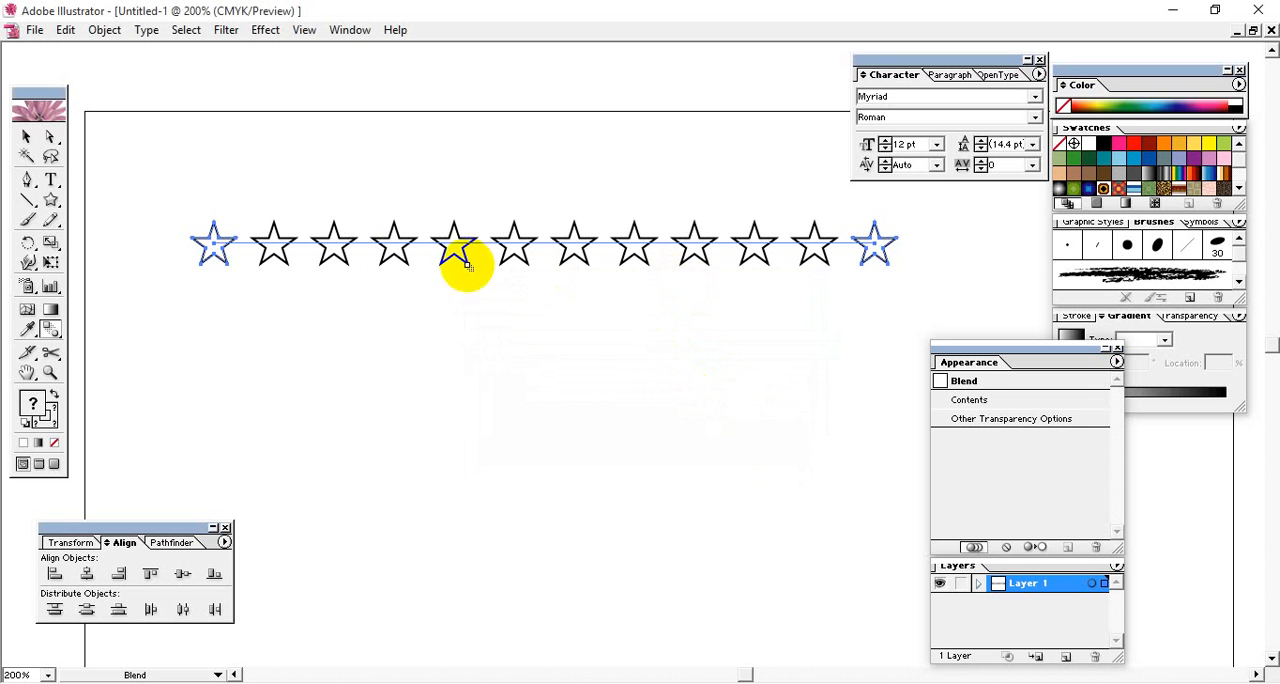
- Try different Specified Steps values between 4 and 13 on the star blend with the preview on
double_click(50, 330)
drag(670, 298, 691, 334)
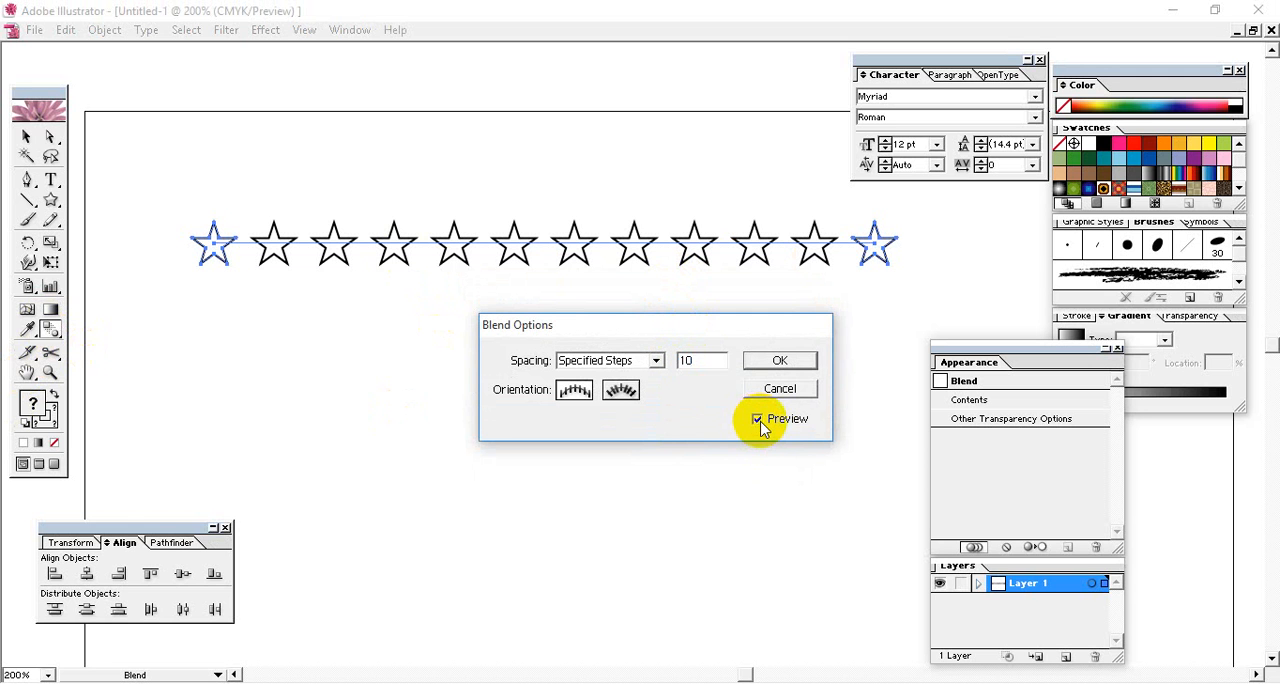
double_click(706, 360)
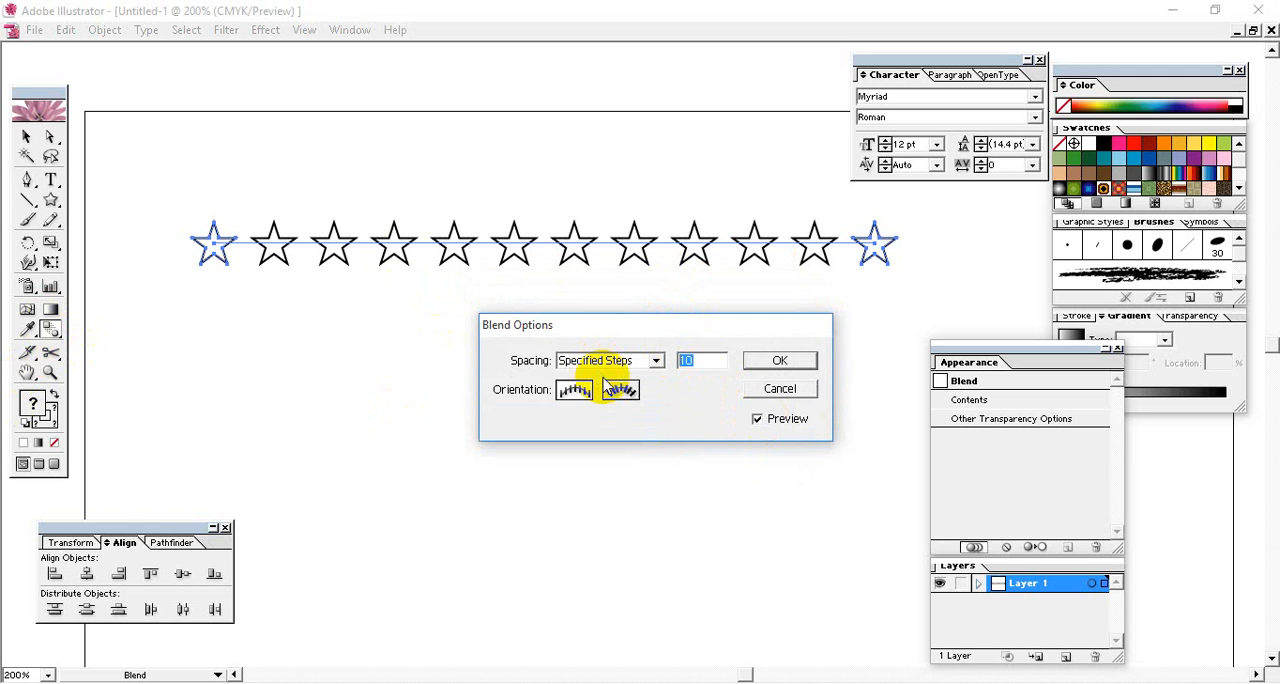
text(11)
key(BackSpace)
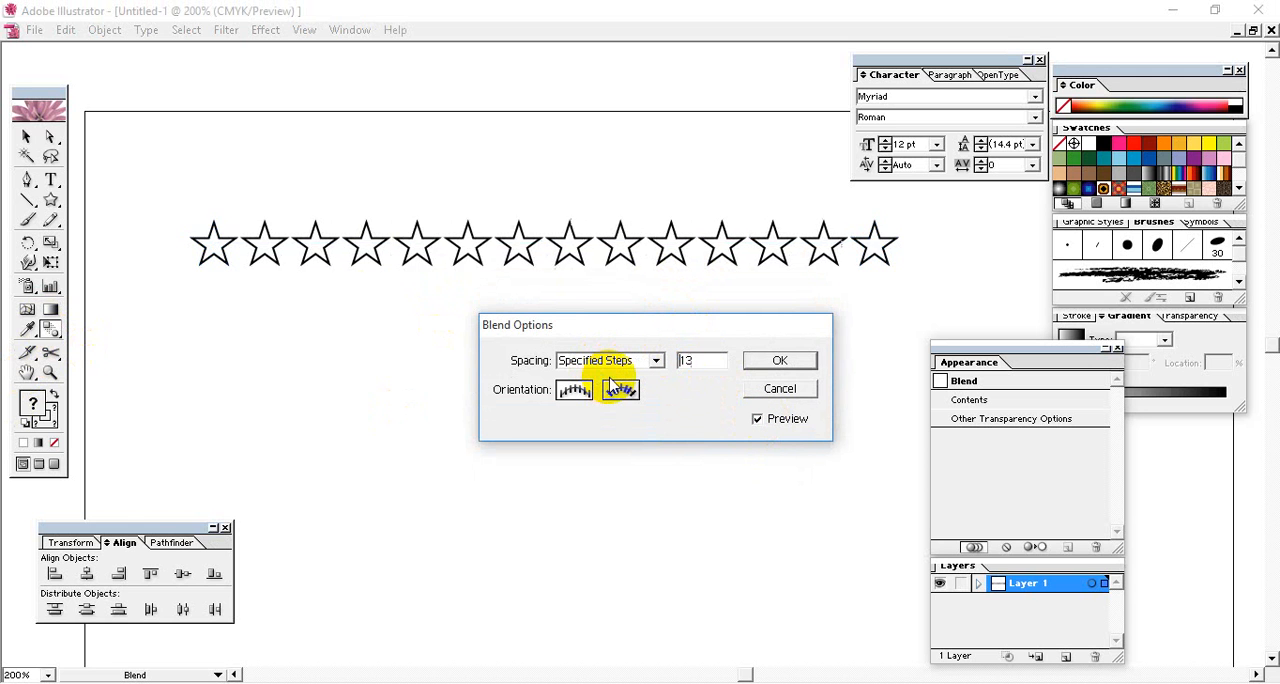
text(4)
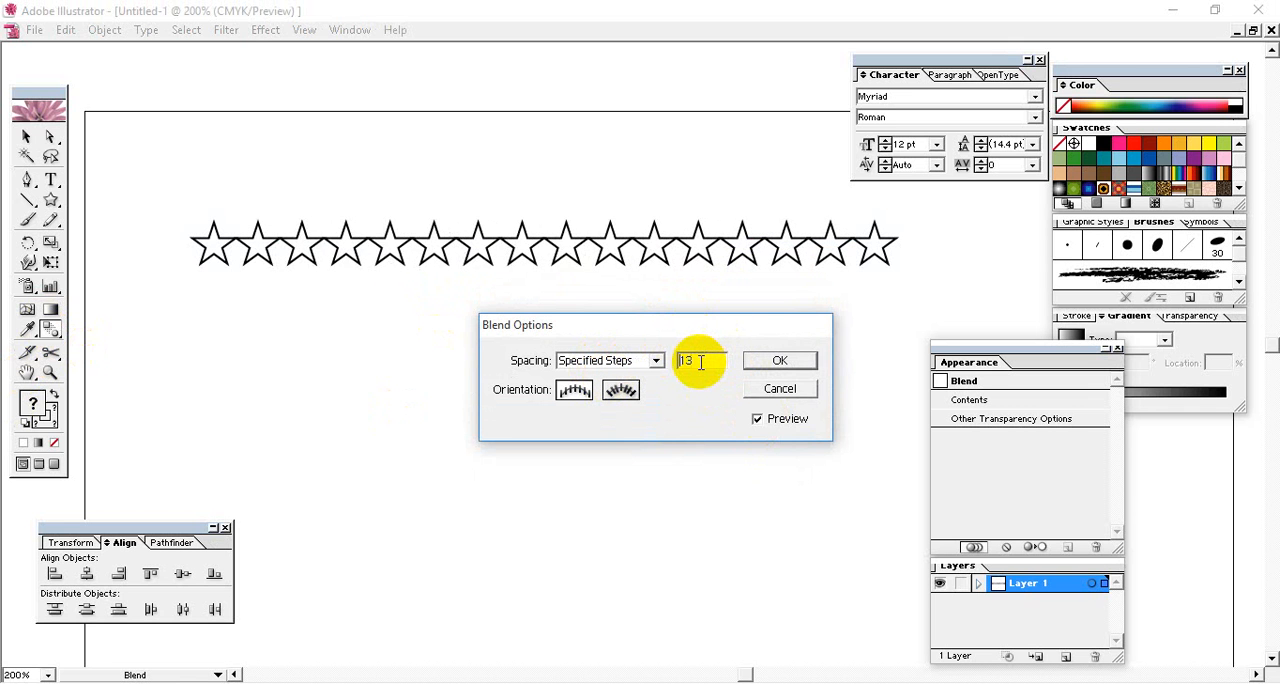
key(BackSpace)
text(1)
key(Down)
key(Down)
key(Down)
key(Down)
key(Down)
key(Down)
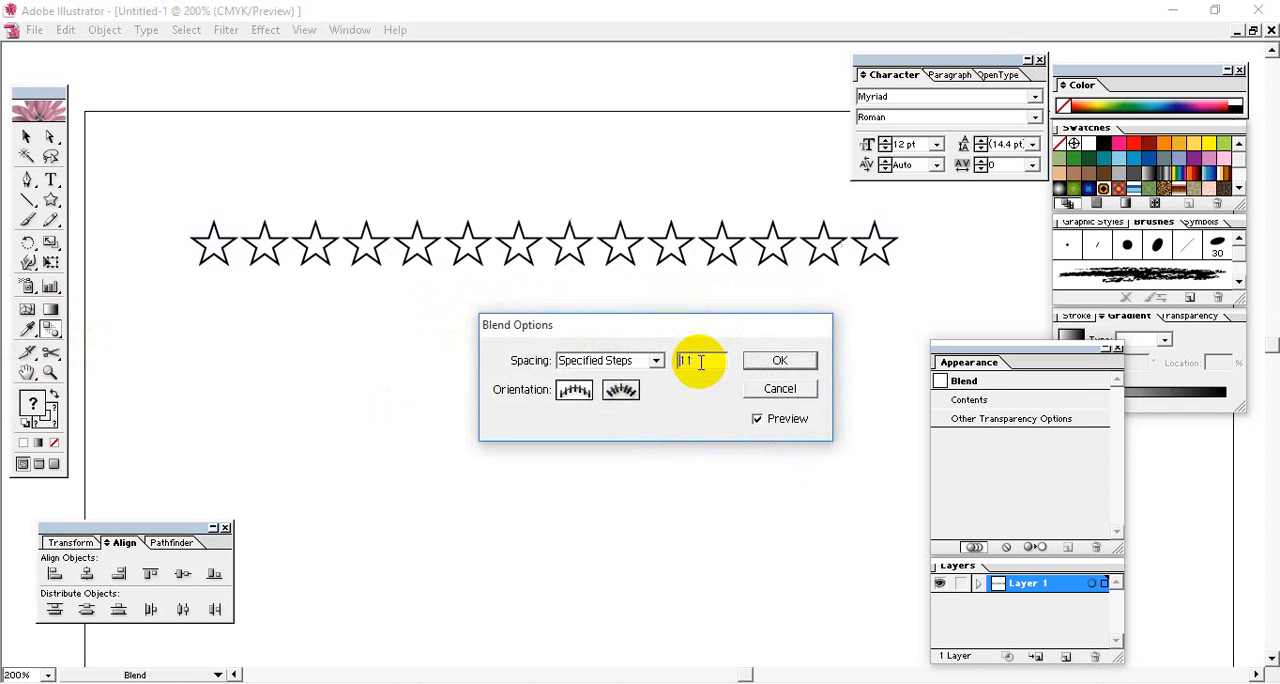
key(Down)
key(Down)
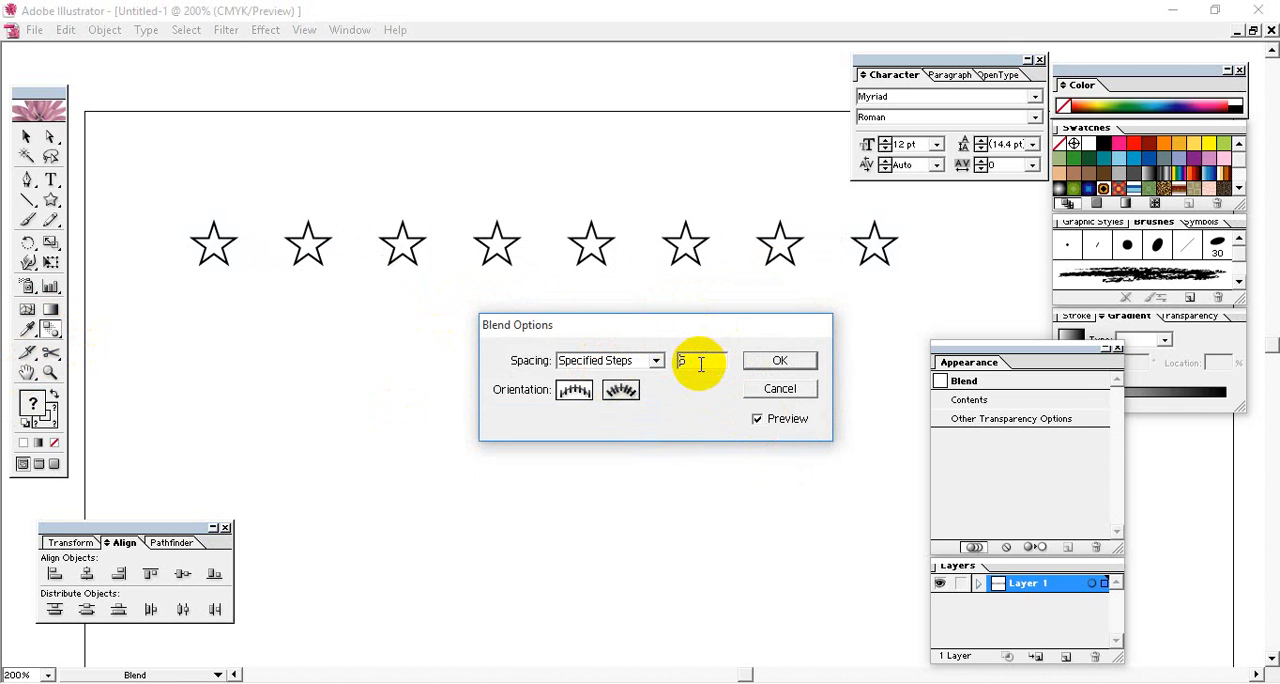
drag(707, 362, 650, 362)
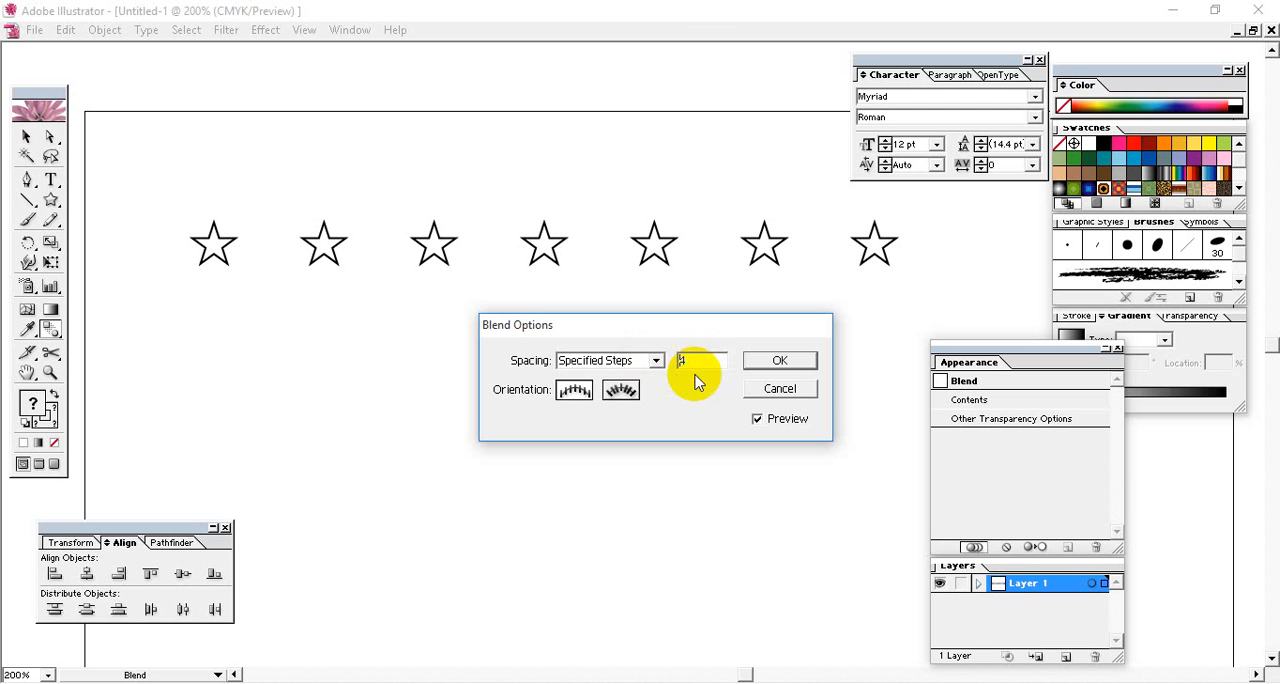
- Set the star blend to 9 specified steps
key(Up)
key(Up)
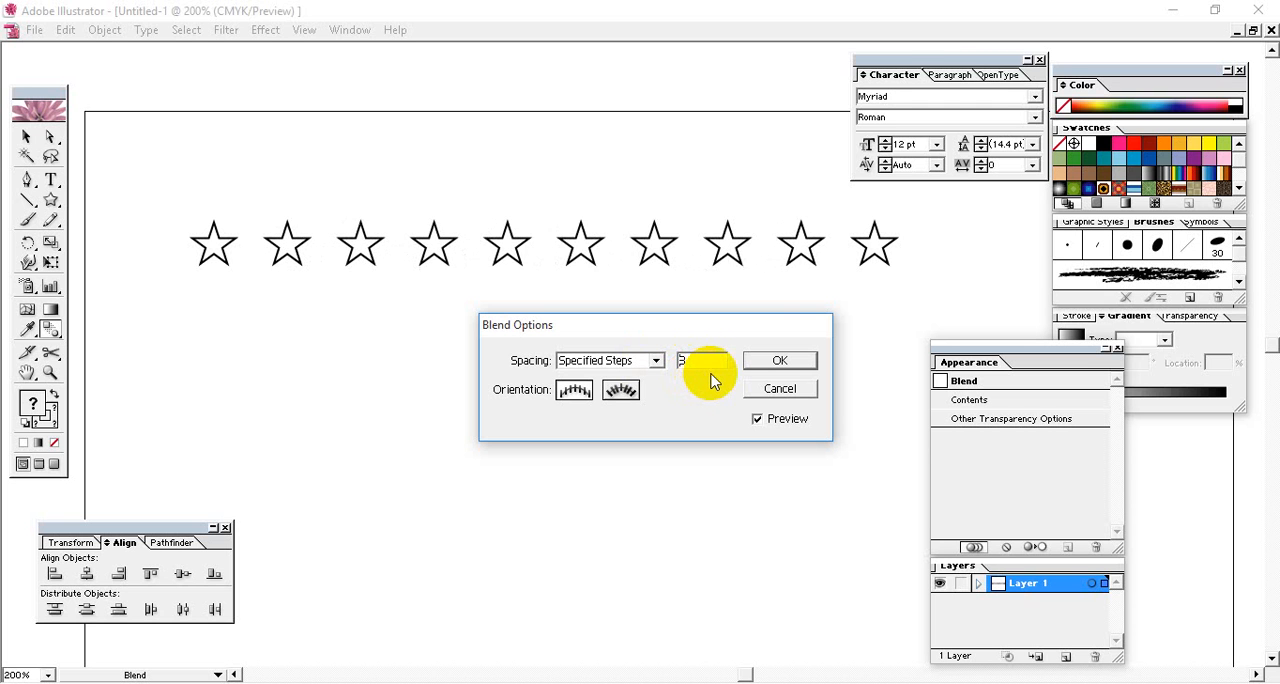
key(Up)
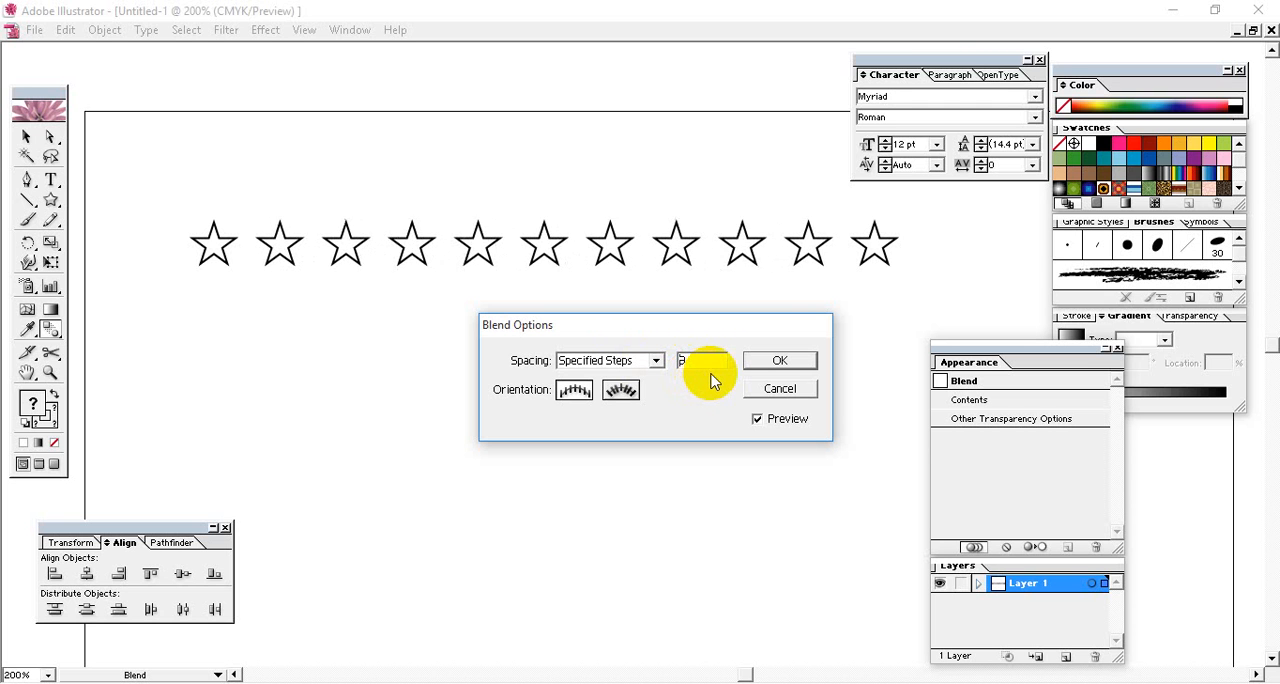
click(803, 364)
- Move the blended star row up, close to the page's upper edge
click(182, 302)
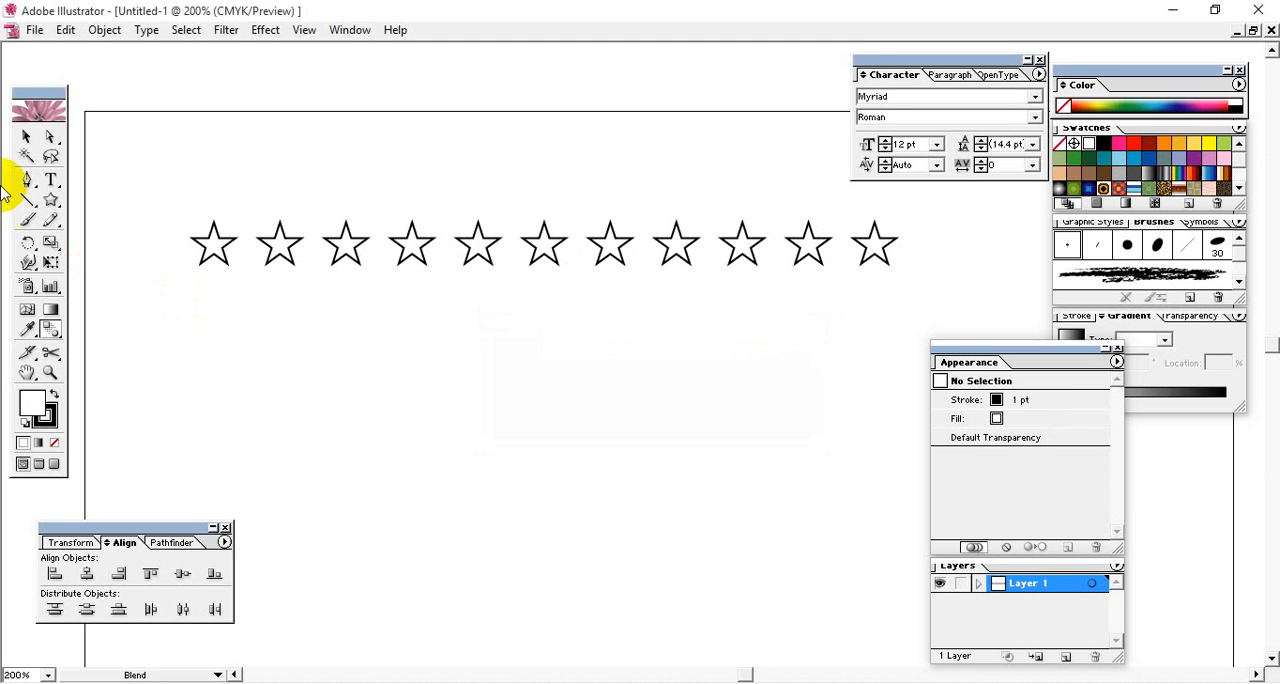
drag(480, 245, 462, 150)
click(434, 266)
- Draw a small hexagon below the first star and place a copy level with it below the last star
mouse_move(55, 200)
mouse_down()
mouse_move(134, 203)
mouse_move(160, 233)
mouse_move(870, 265)
mouse_up()
click(27, 136)
click(173, 241)
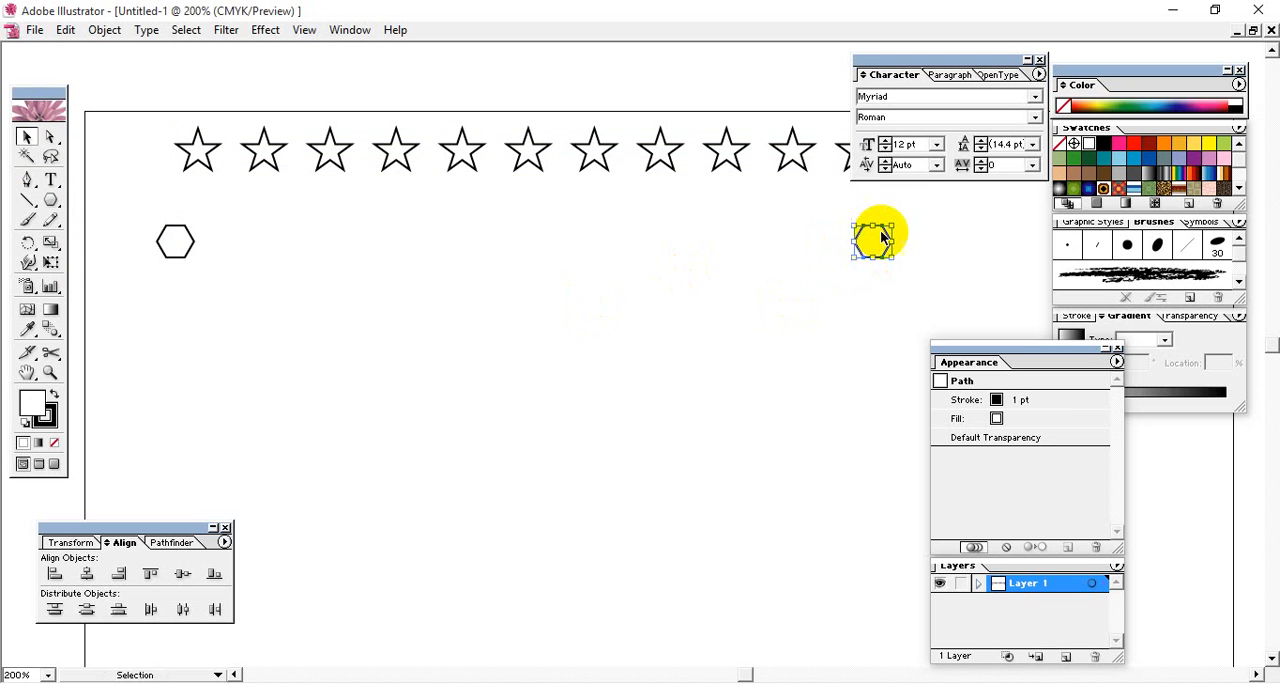
click(933, 237)
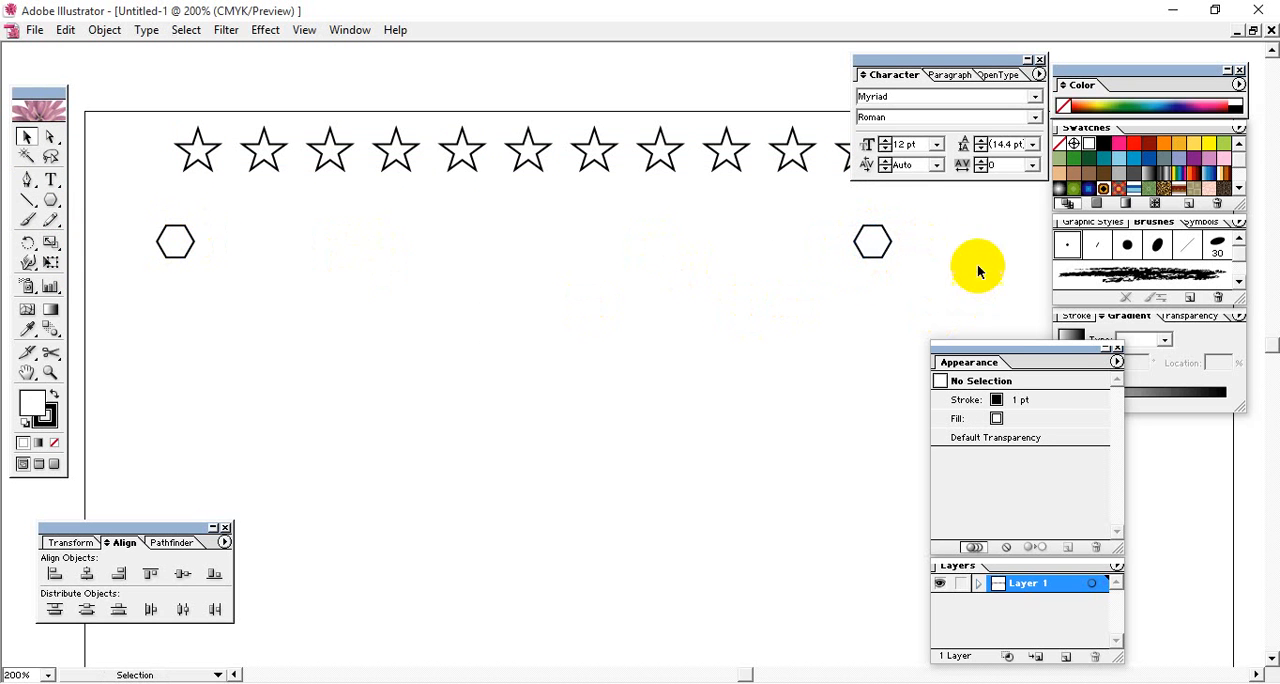
- Blend the left hexagon into the right hexagon using 10 specified steps
drag(934, 237, 149, 280)
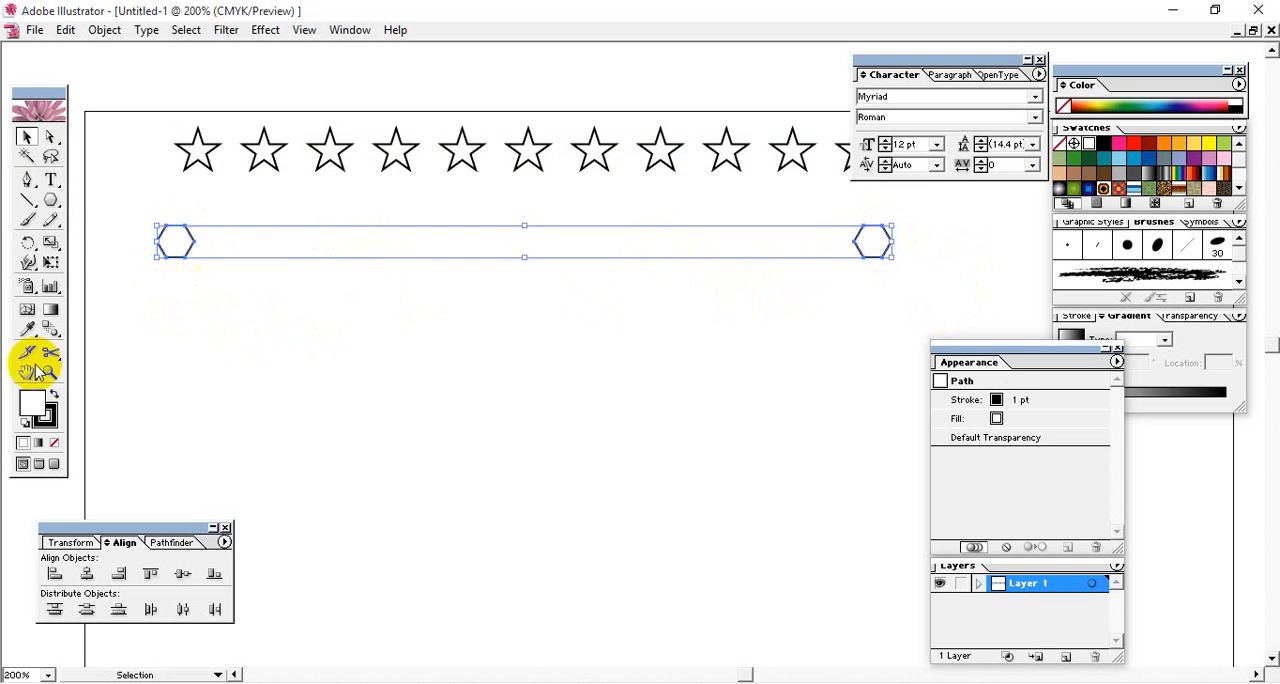
double_click(50, 330)
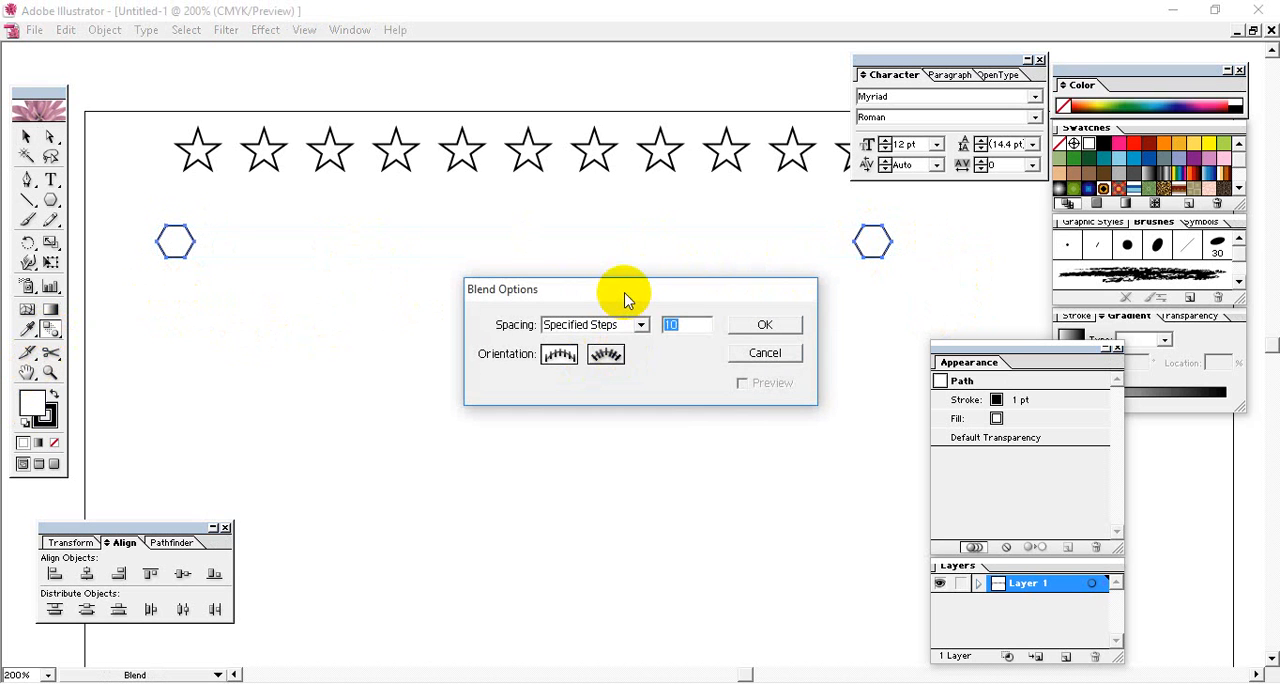
drag(625, 298, 585, 286)
click(598, 314)
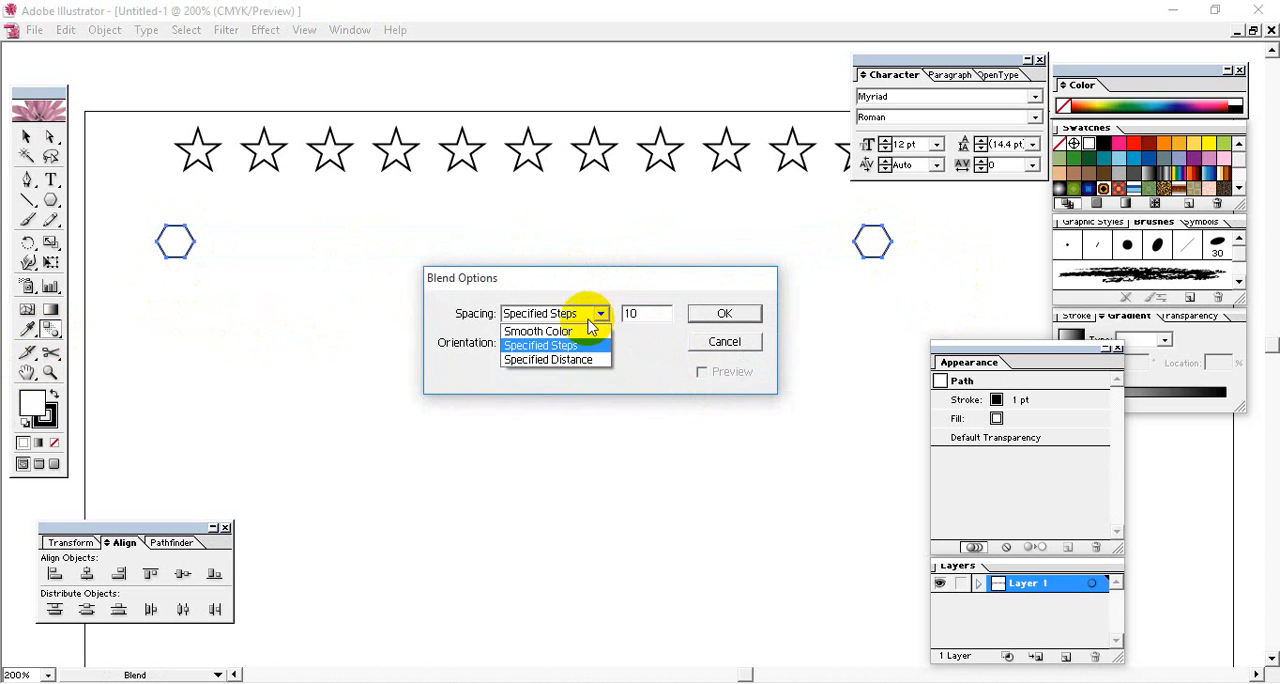
click(576, 349)
click(727, 312)
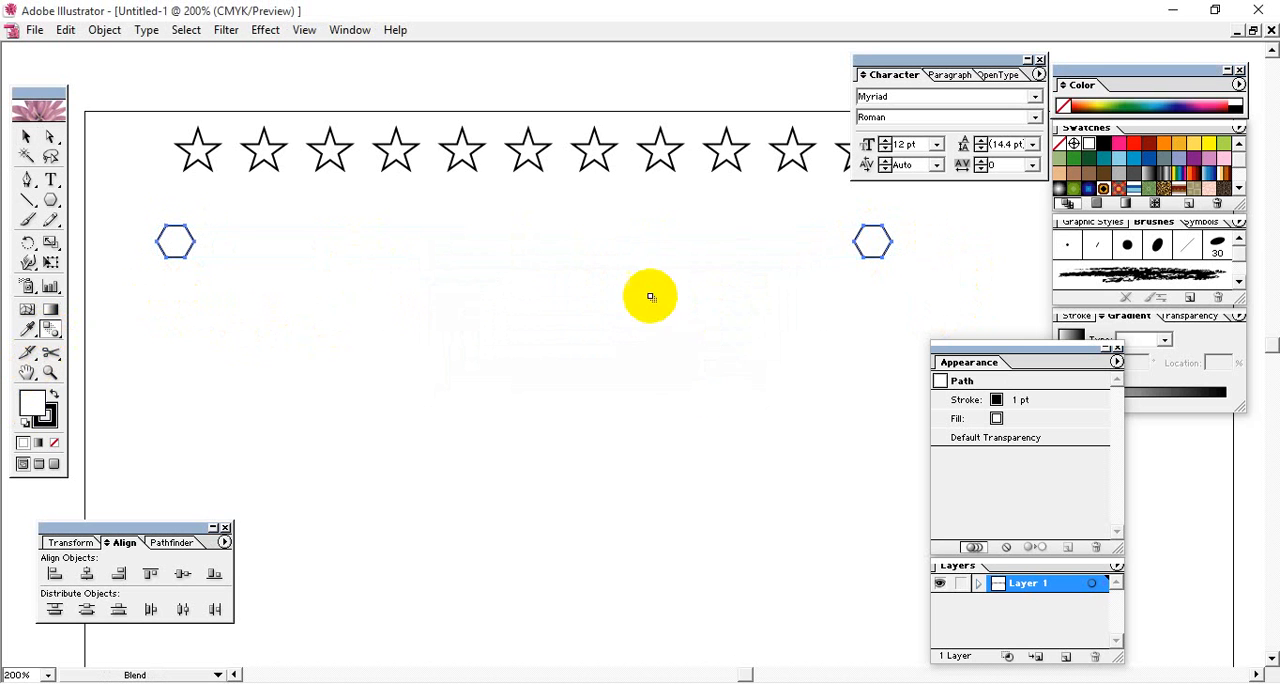
click(177, 243)
click(874, 241)
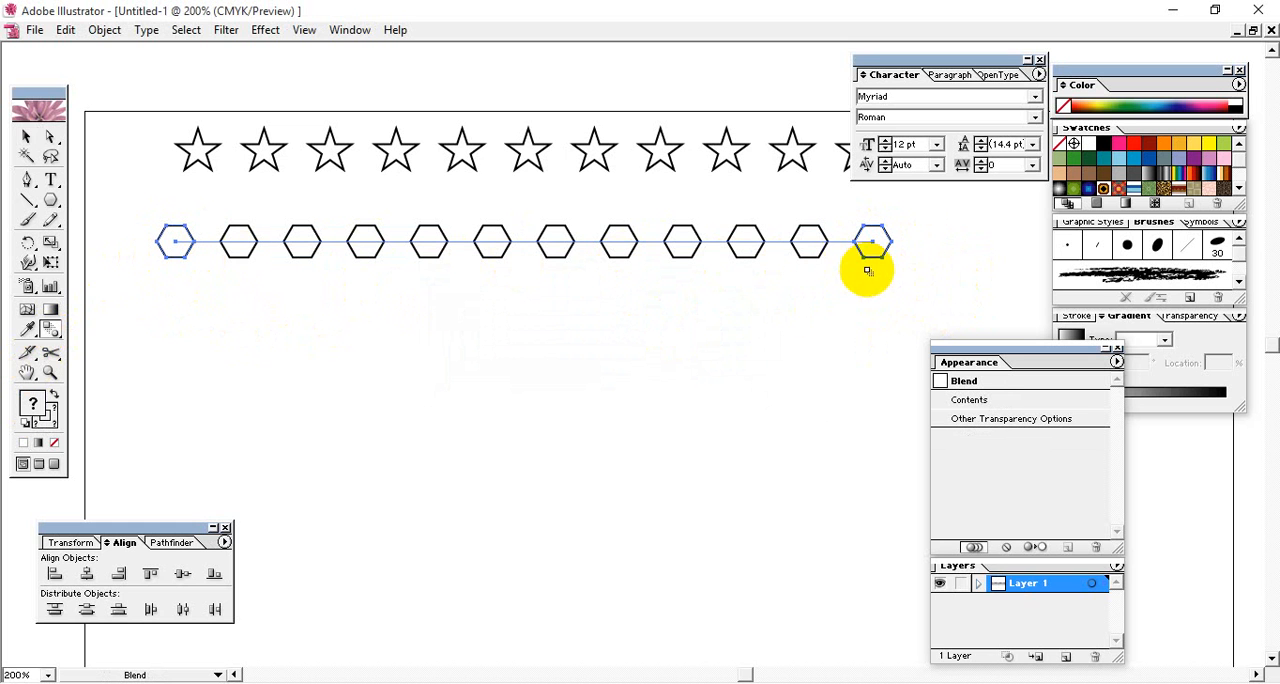
- Try 11 steps on the hexagon blend, and set it to 9 specified steps
double_click(51, 330)
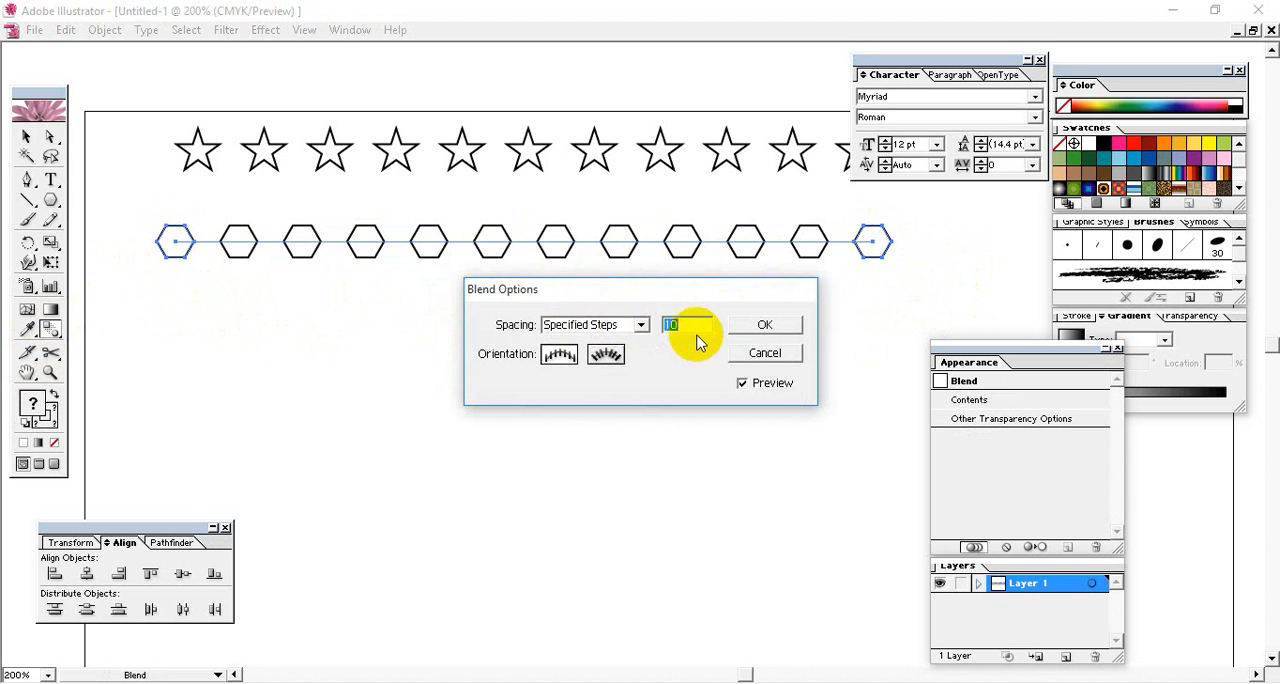
text(11)
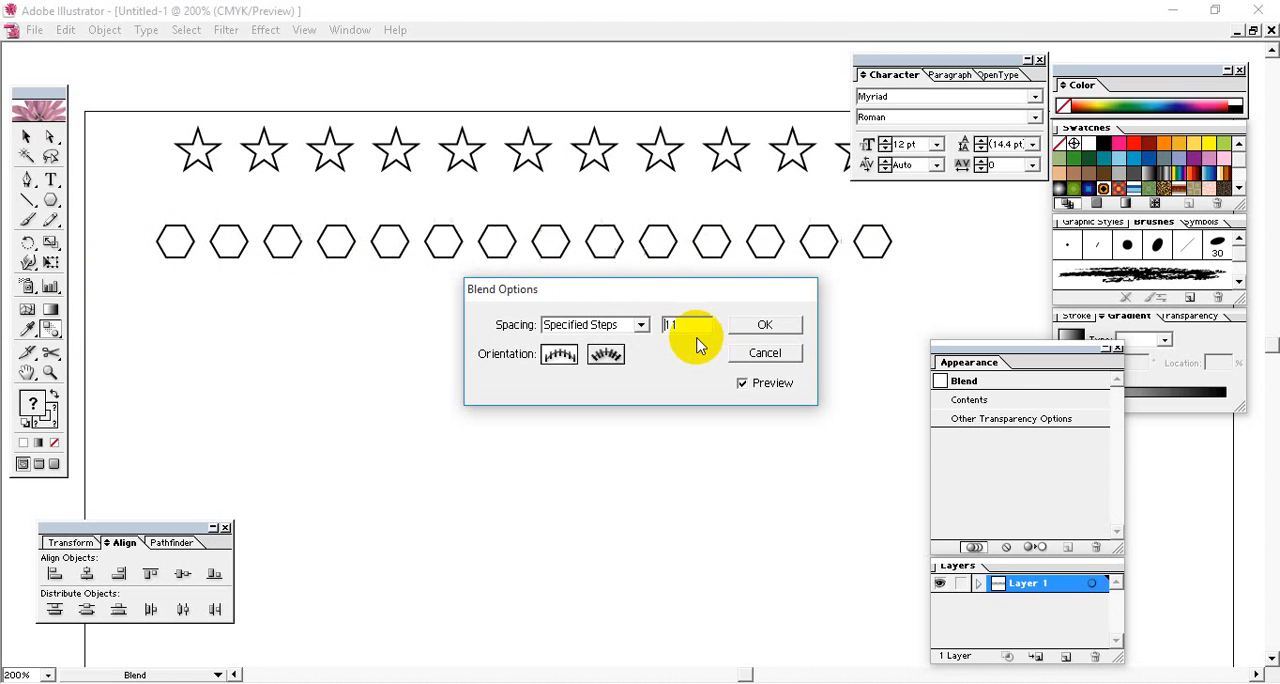
text(9)
click(765, 325)
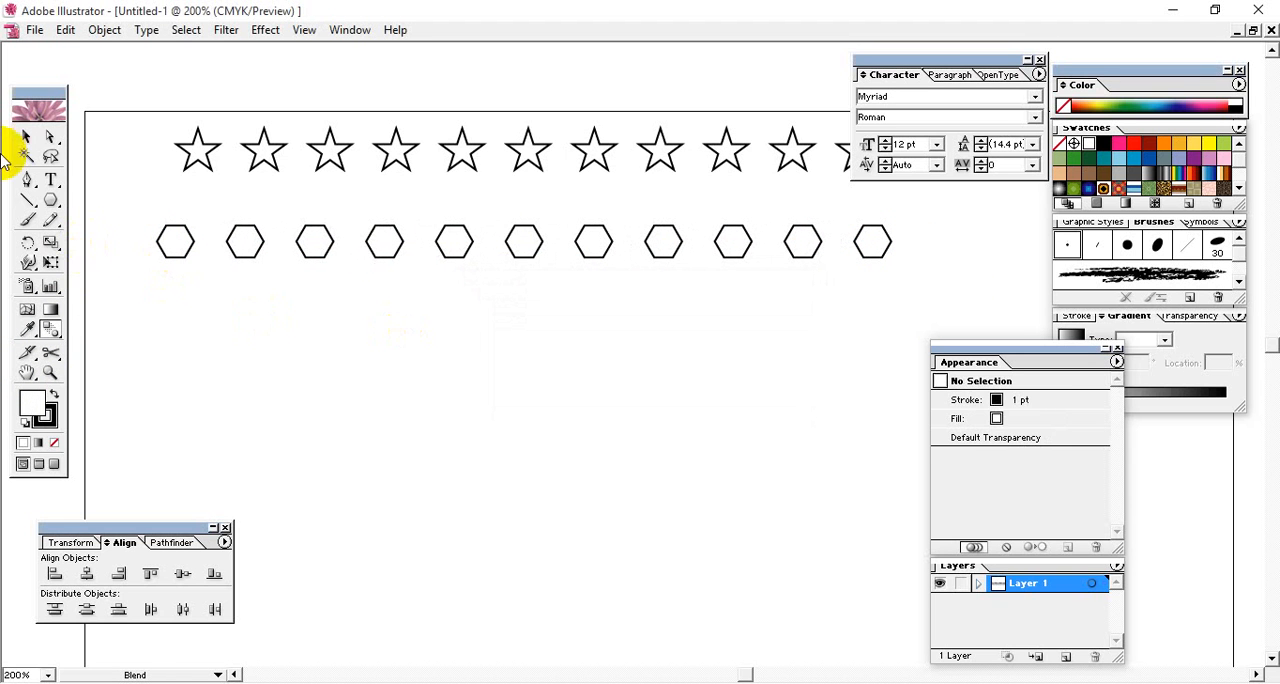
- Move the blended hexagon row slightly up toward the star row
drag(779, 297, 266, 265)
drag(400, 249, 388, 230)
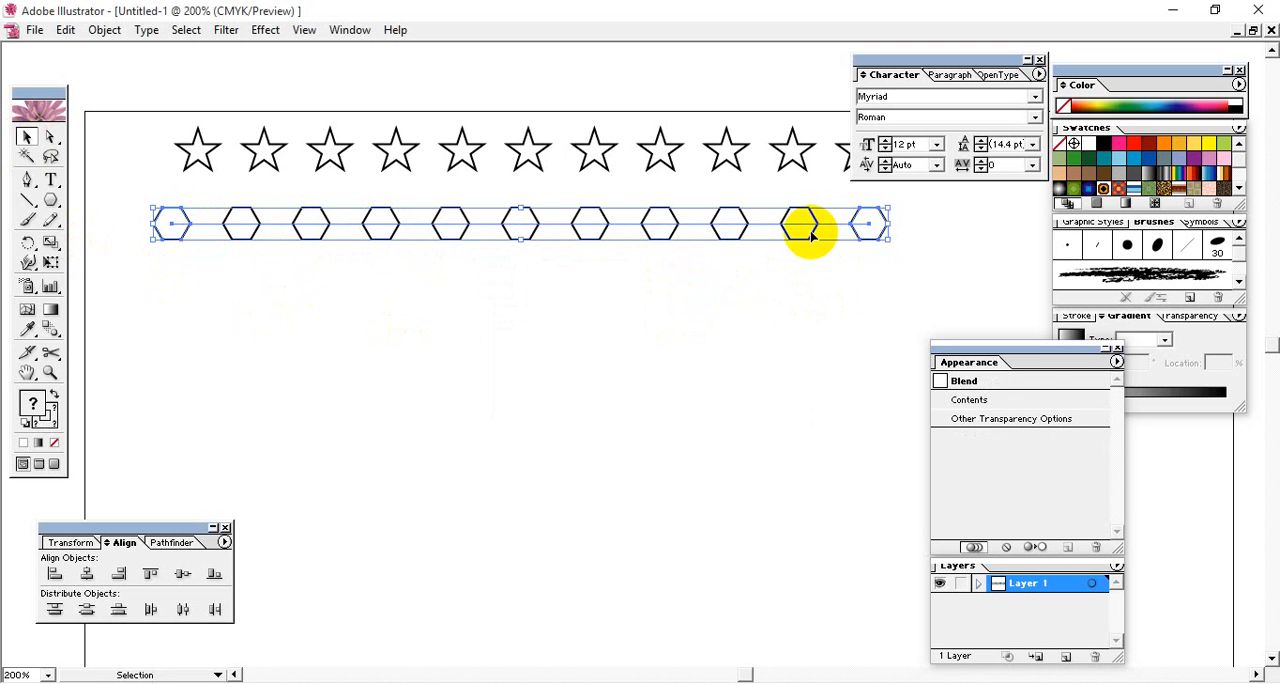
click(451, 300)
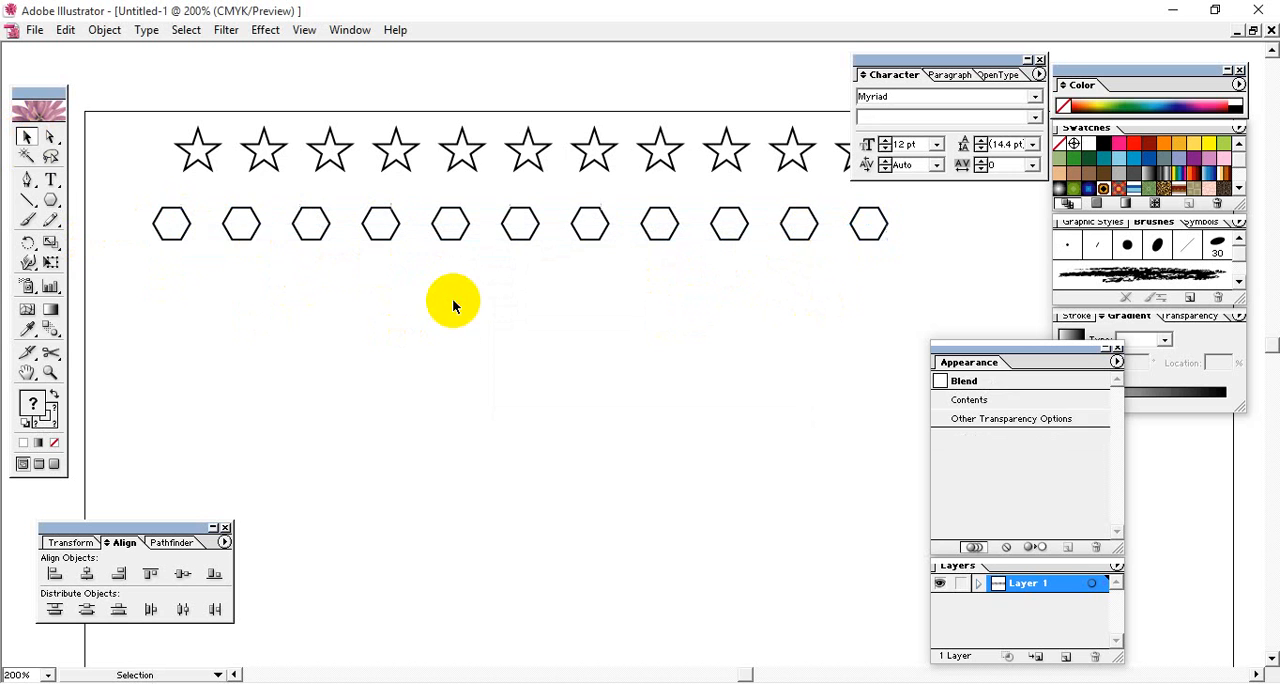
- Set the hexagon blend to 13 specified steps with the preview on
click(171, 222)
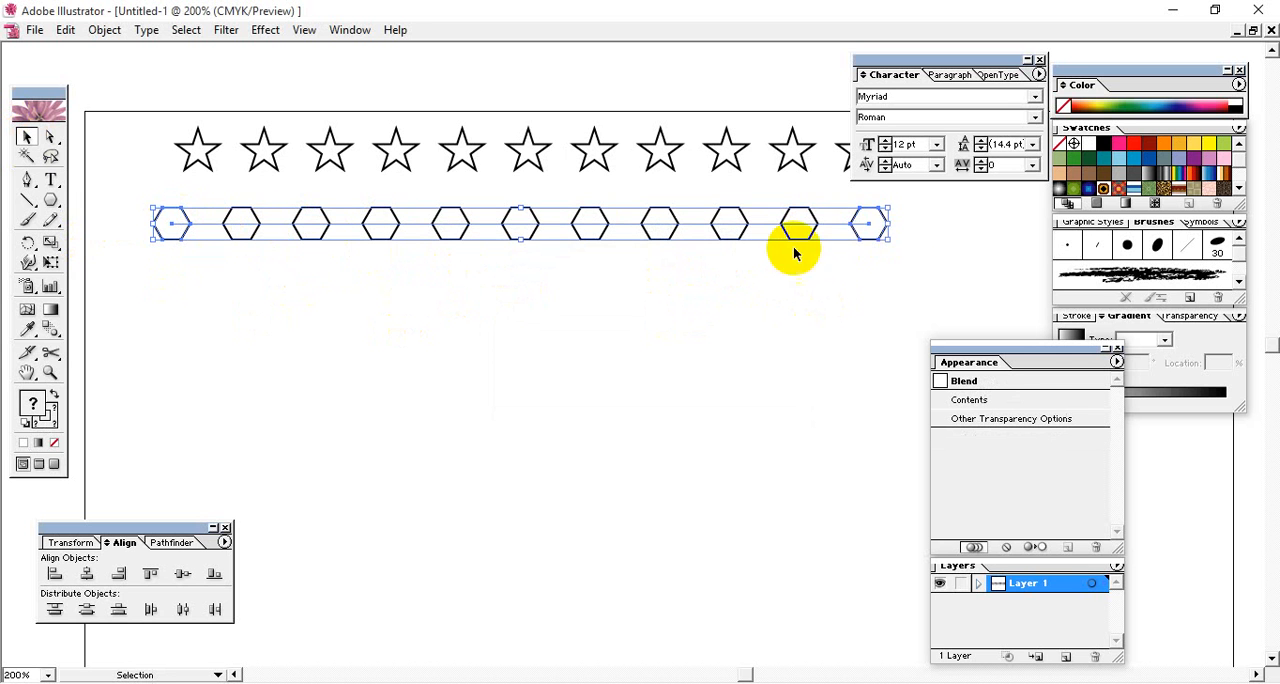
double_click(50, 332)
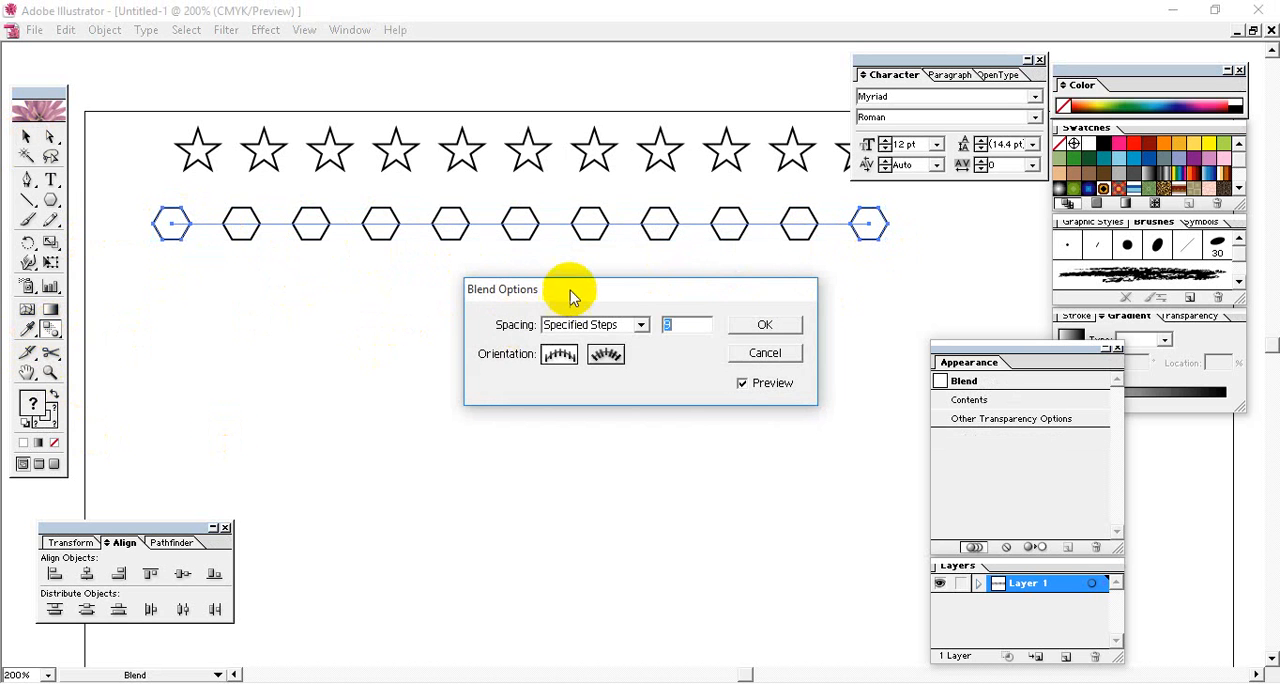
drag(570, 290, 493, 283)
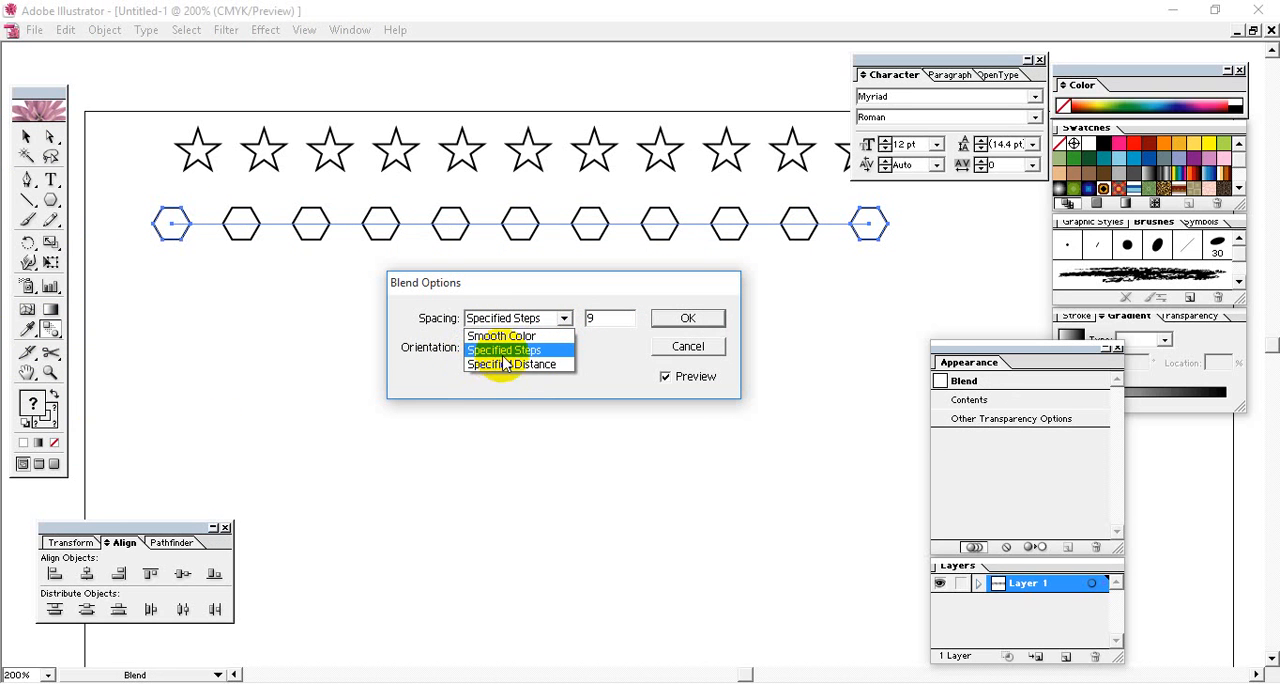
click(546, 355)
double_click(592, 319)
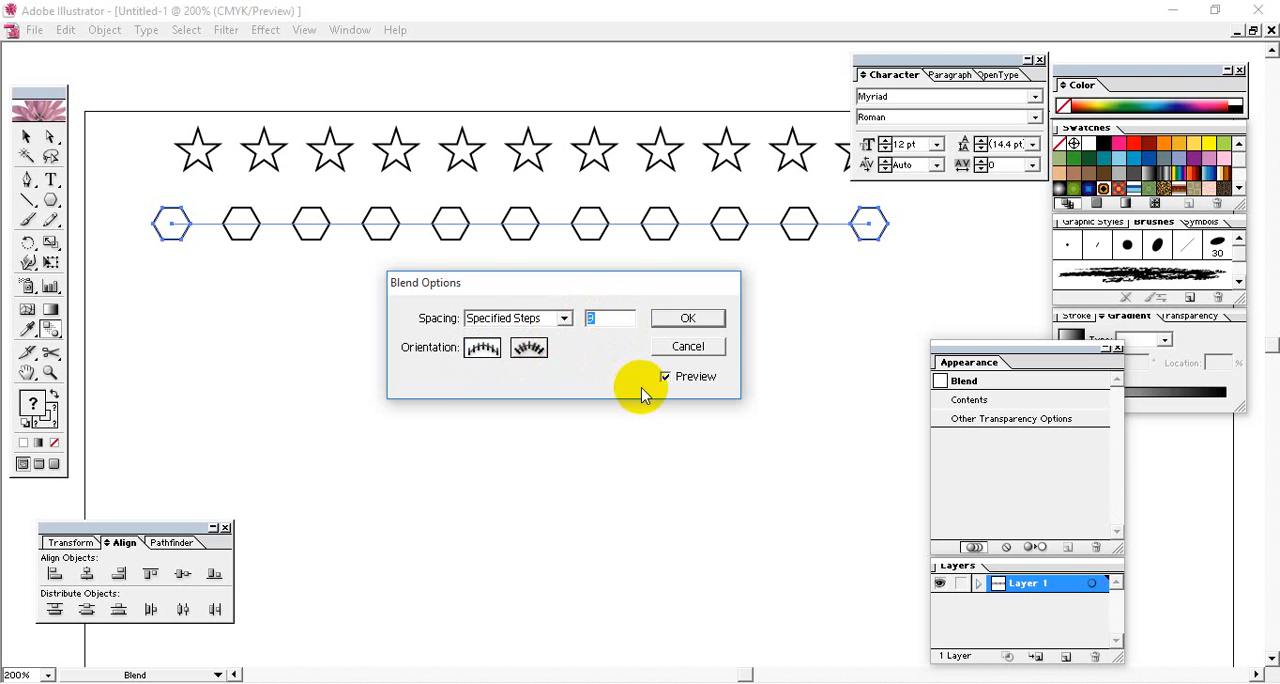
drag(591, 286, 625, 304)
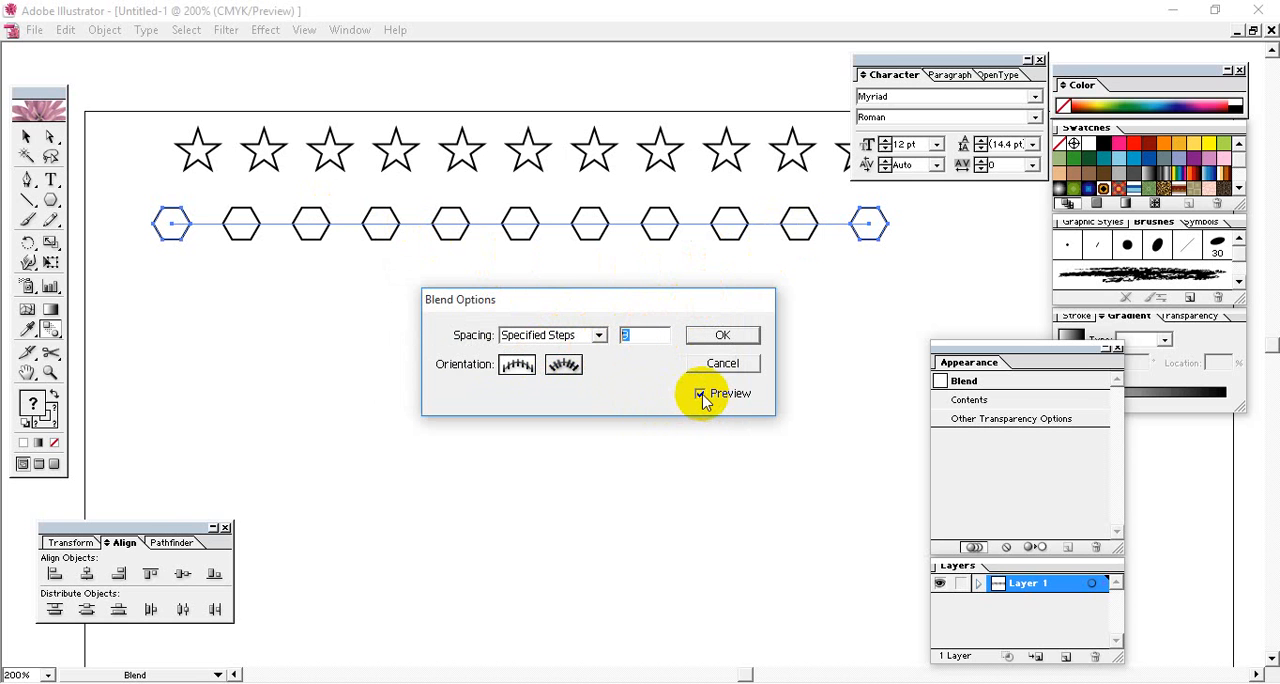
double_click(643, 335)
text(13)
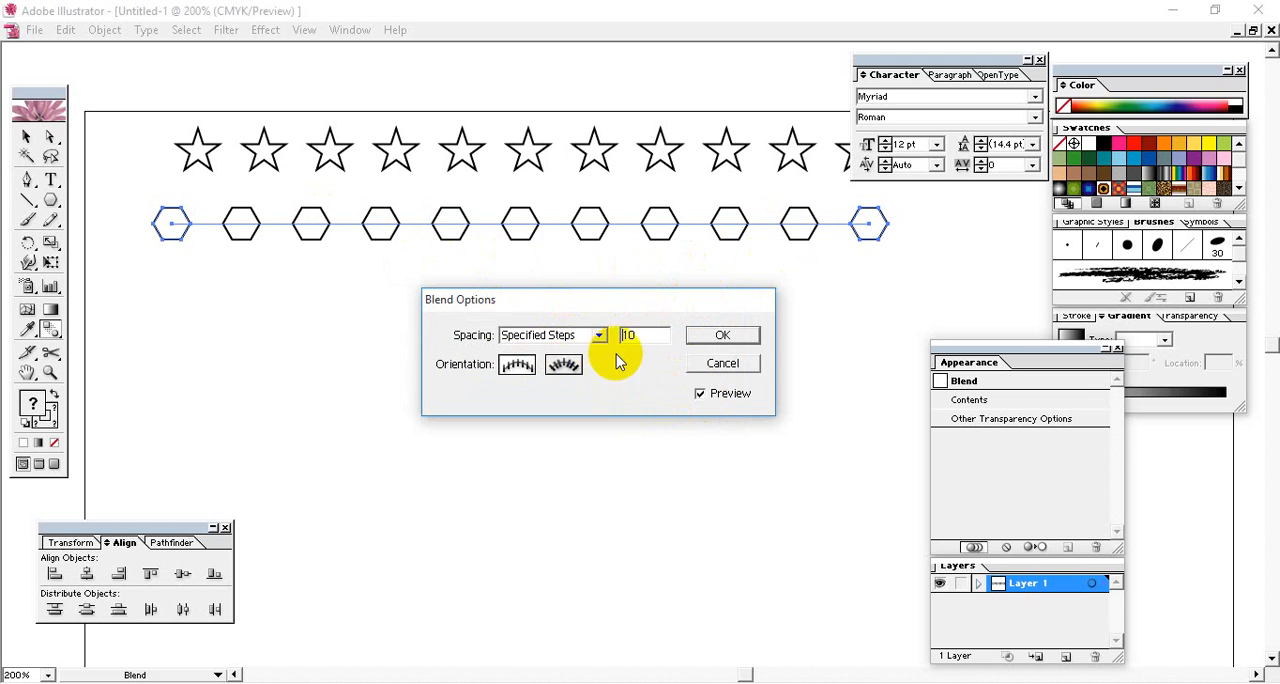
click(700, 394)
click(700, 394)
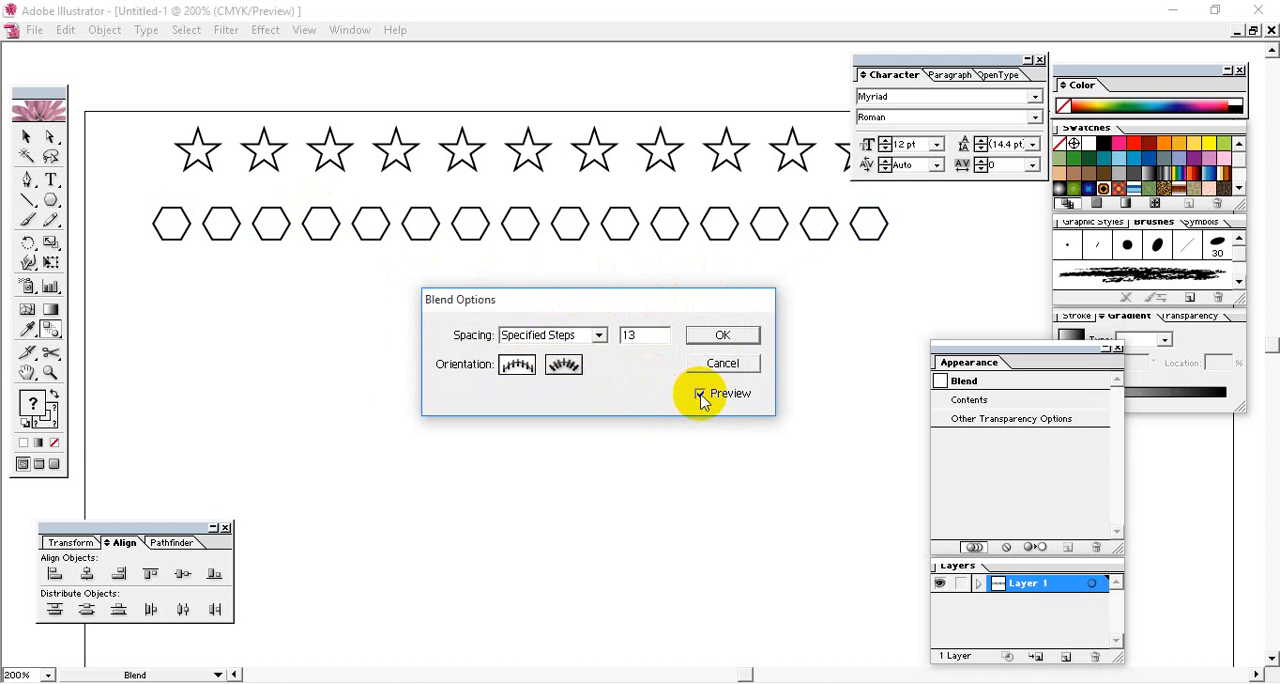
click(723, 336)
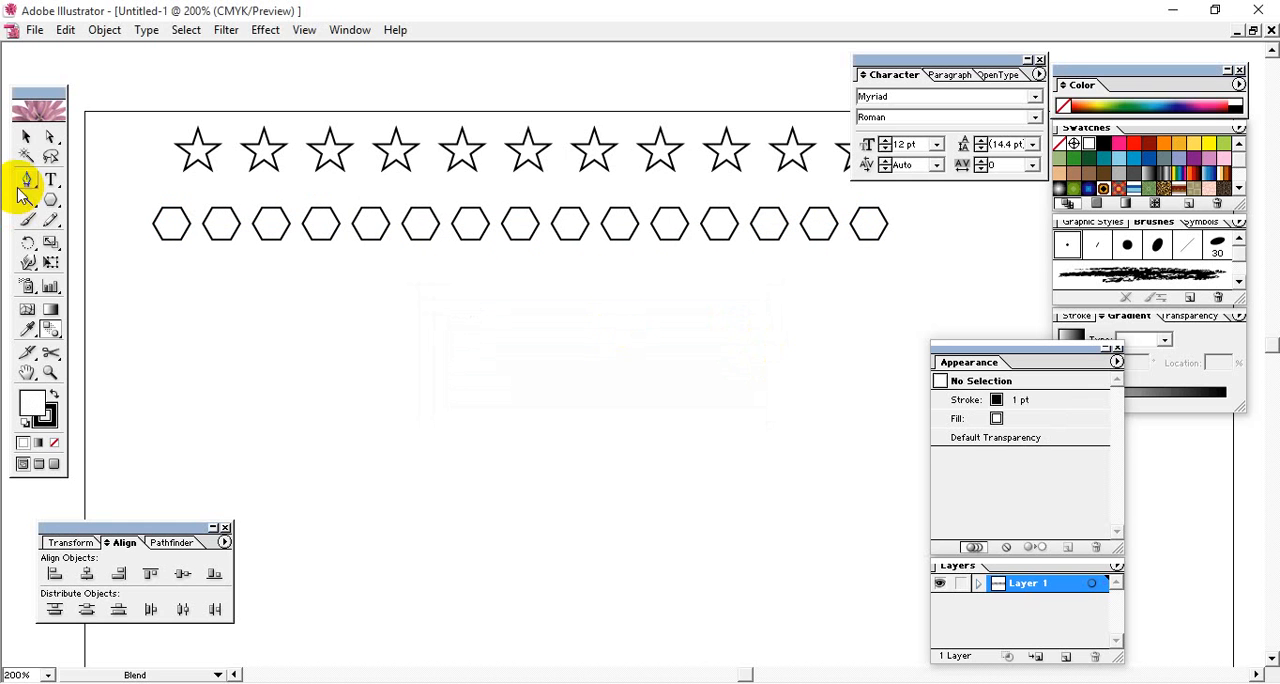
- Move the hexagon row up so it sits directly beneath the star row
click(25, 145)
drag(523, 229, 523, 206)
click(520, 276)
- Draw a hexagon below the left end of the hexagon row and a star of similar size across from it, replacing an oversized first star
click(51, 200)
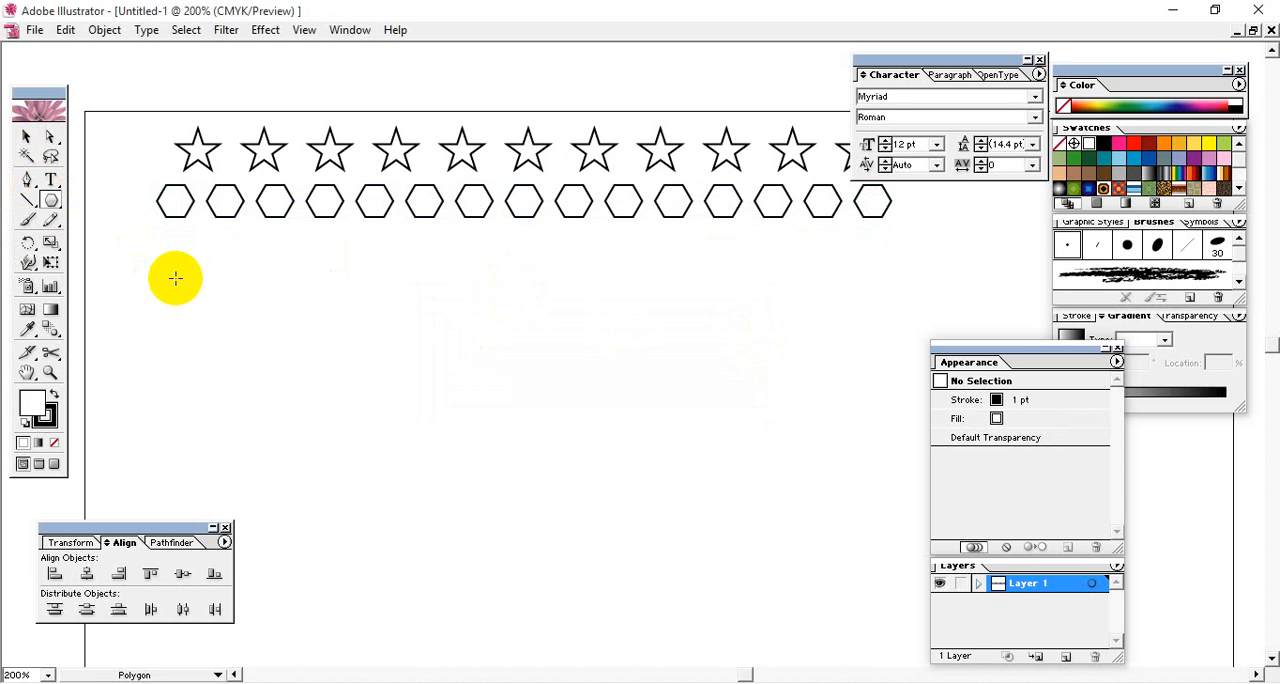
drag(157, 274, 158, 272)
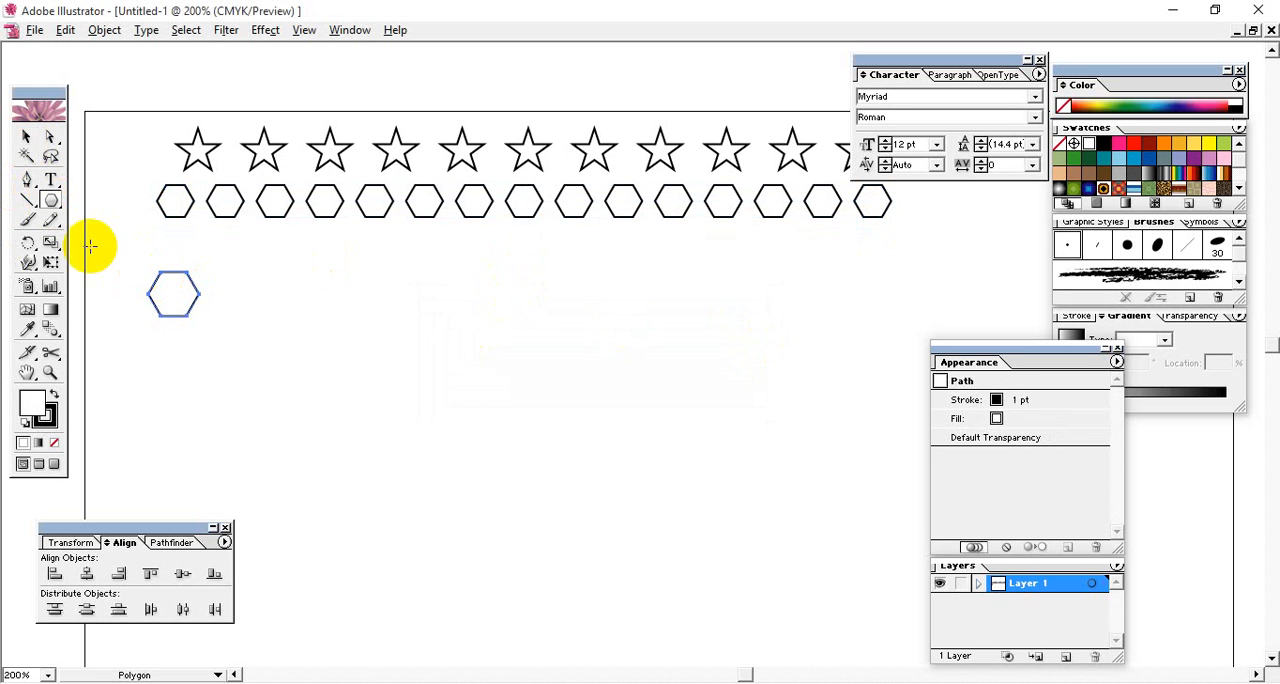
drag(42, 203, 164, 203)
drag(754, 307, 714, 279)
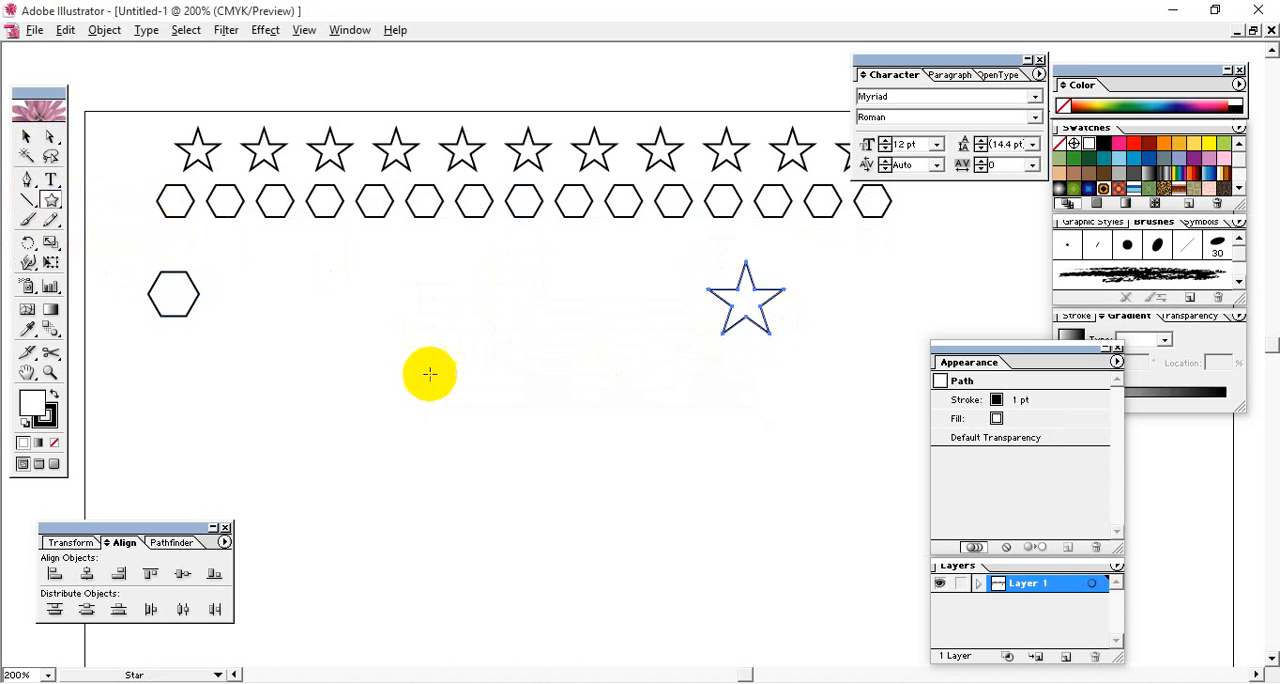
key(ctrl+z)
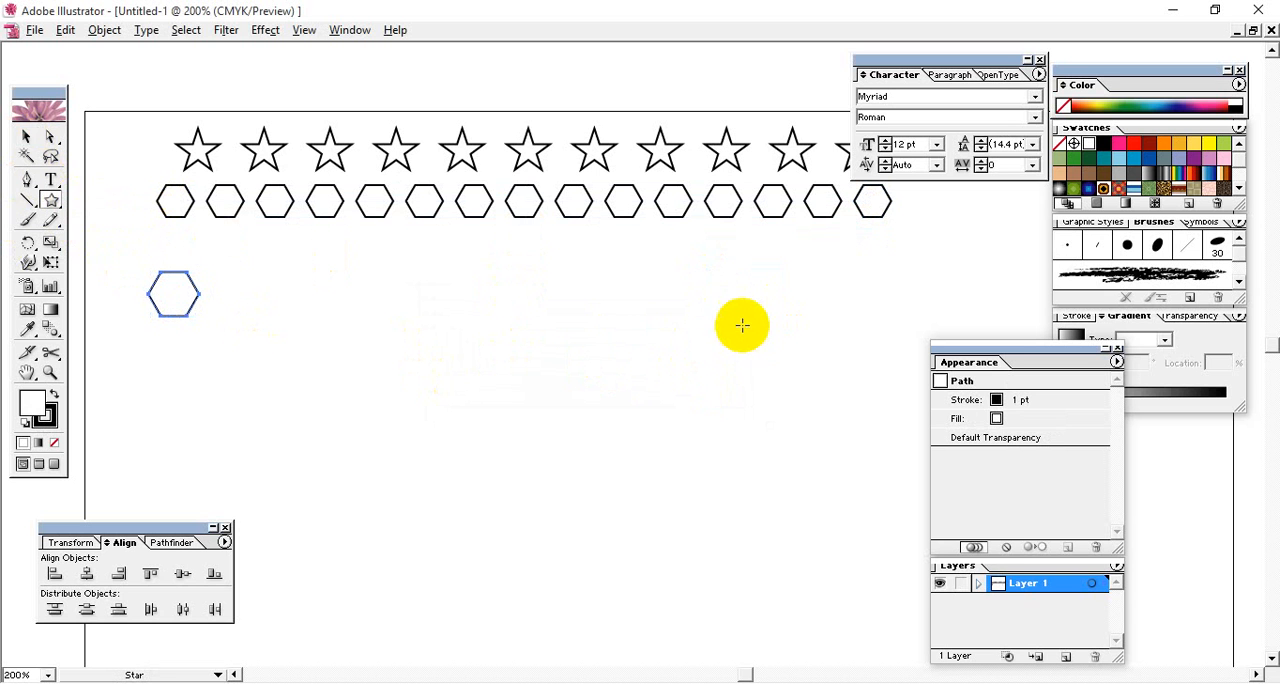
drag(718, 300, 718, 300)
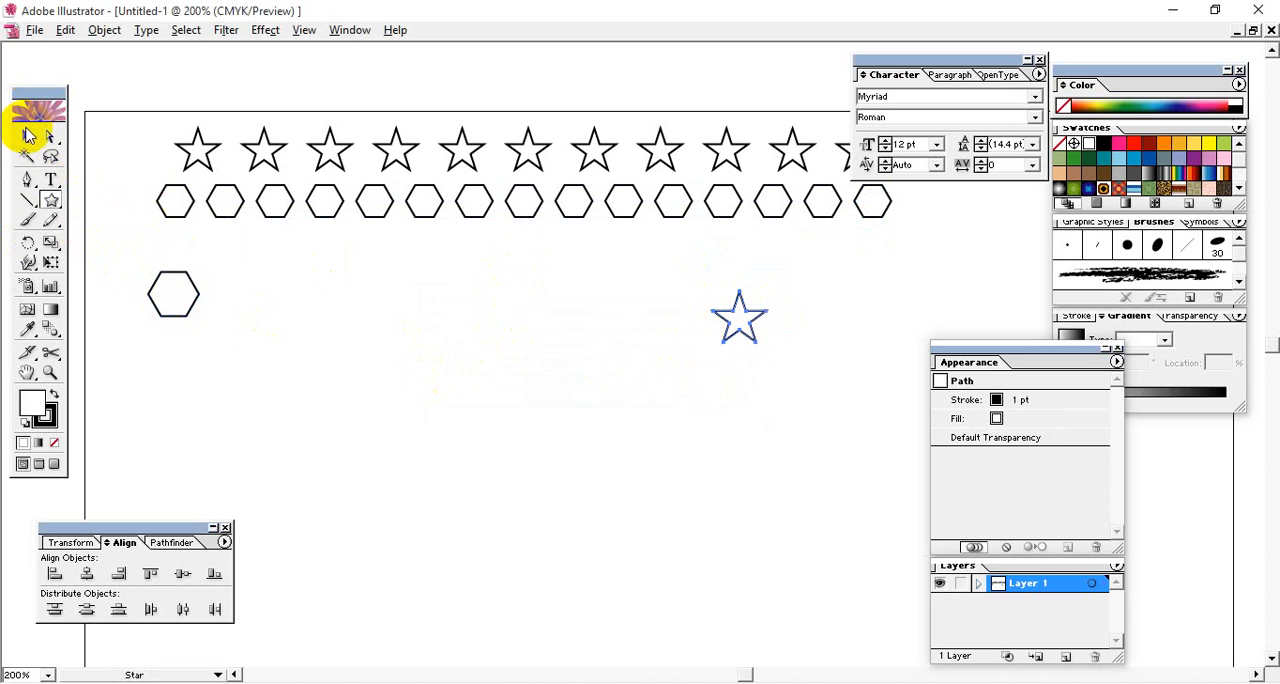
- Align the new hexagon and star on their vertical centers so they sit on one horizontal line
click(28, 135)
drag(778, 378, 162, 290)
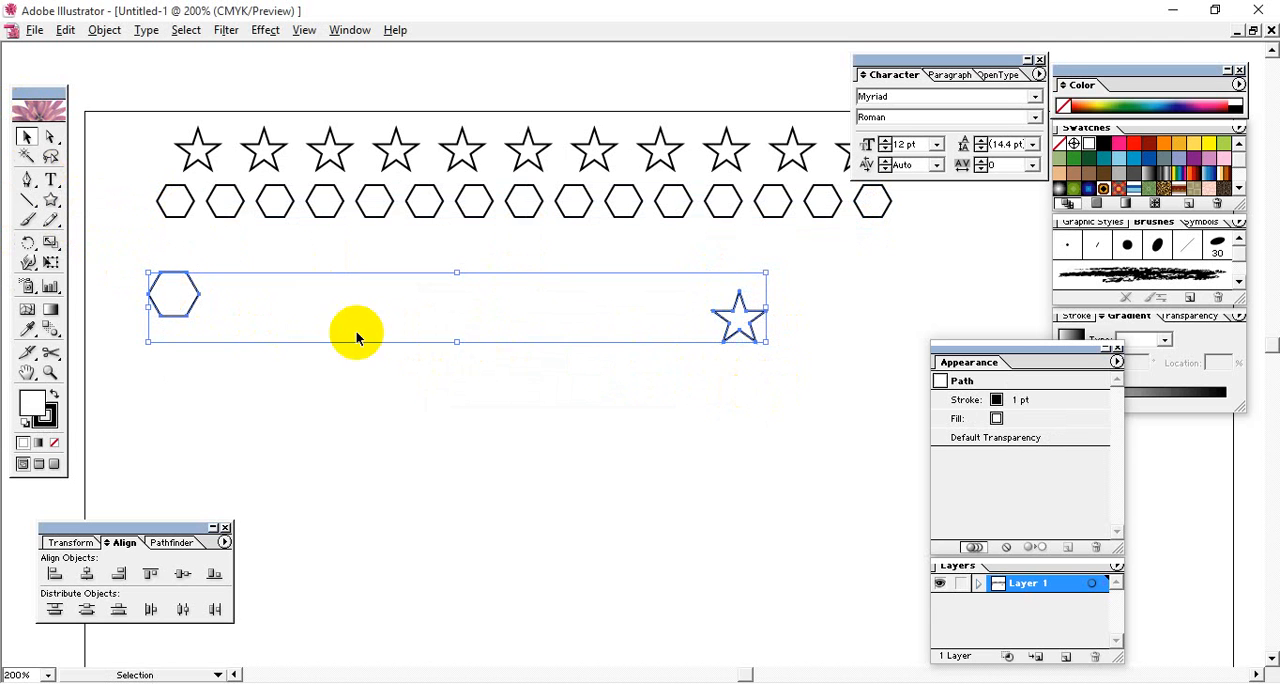
click(183, 575)
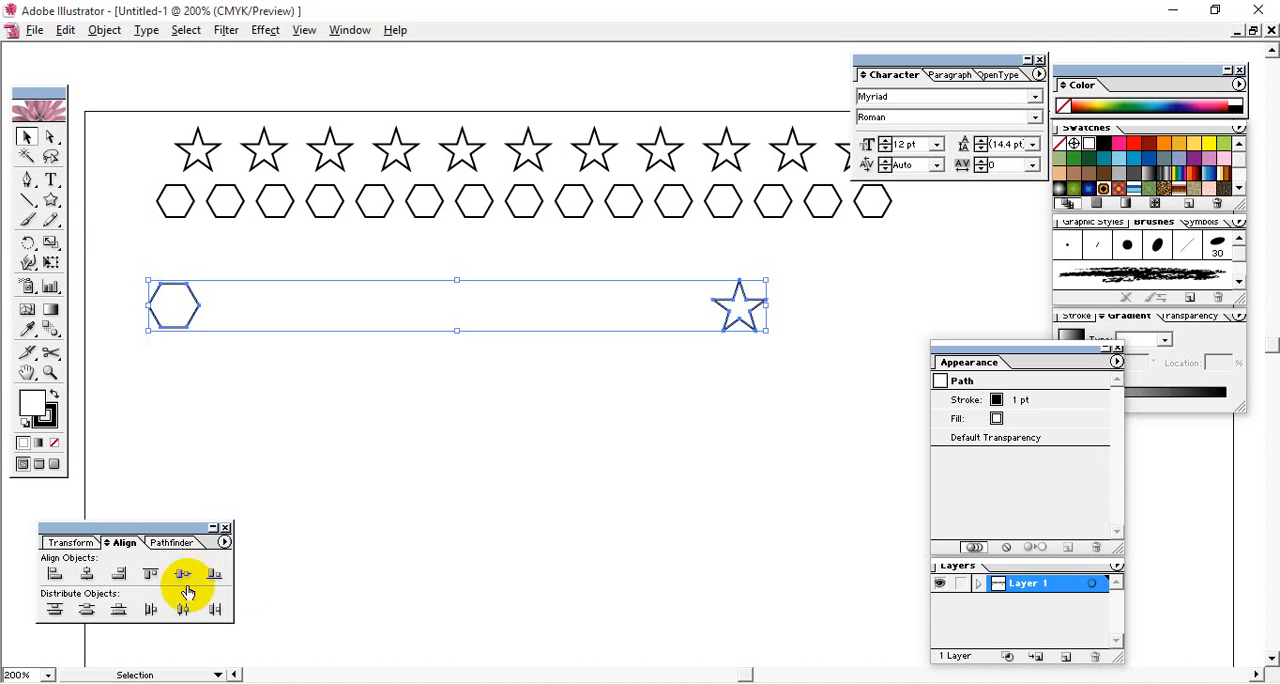
click(673, 406)
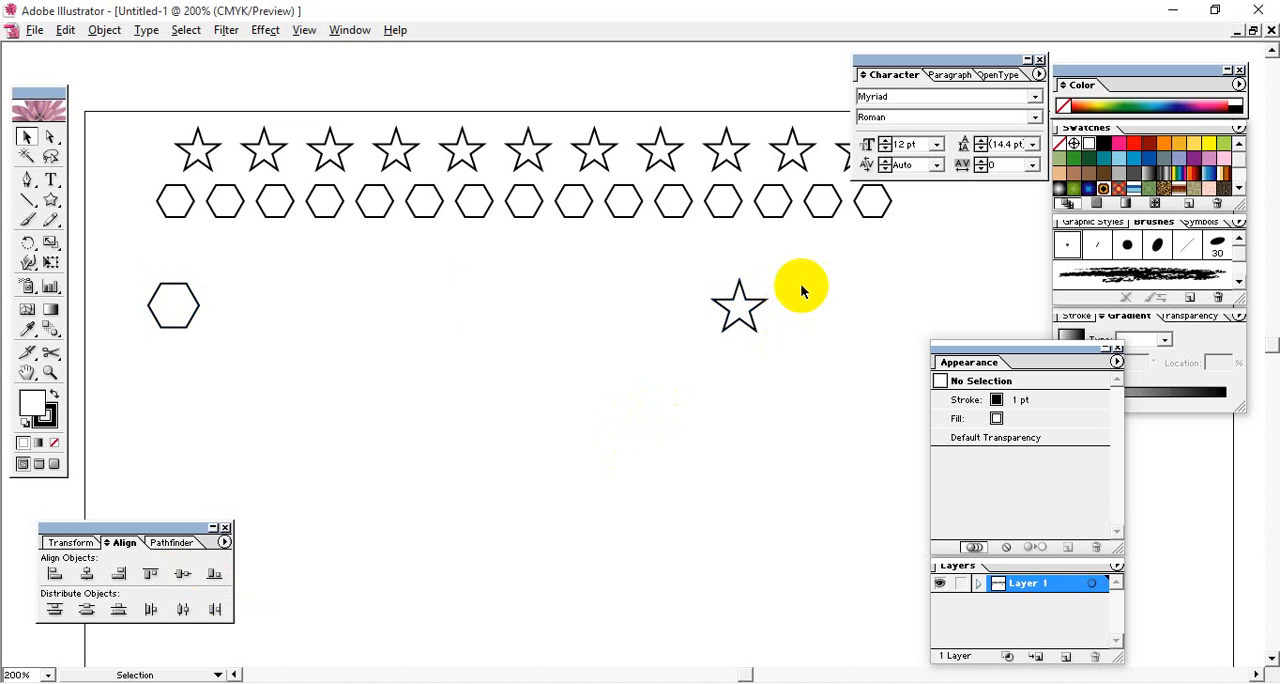
- Blend the new hexagon into the star across from it using 10 specified steps
drag(800, 284, 258, 393)
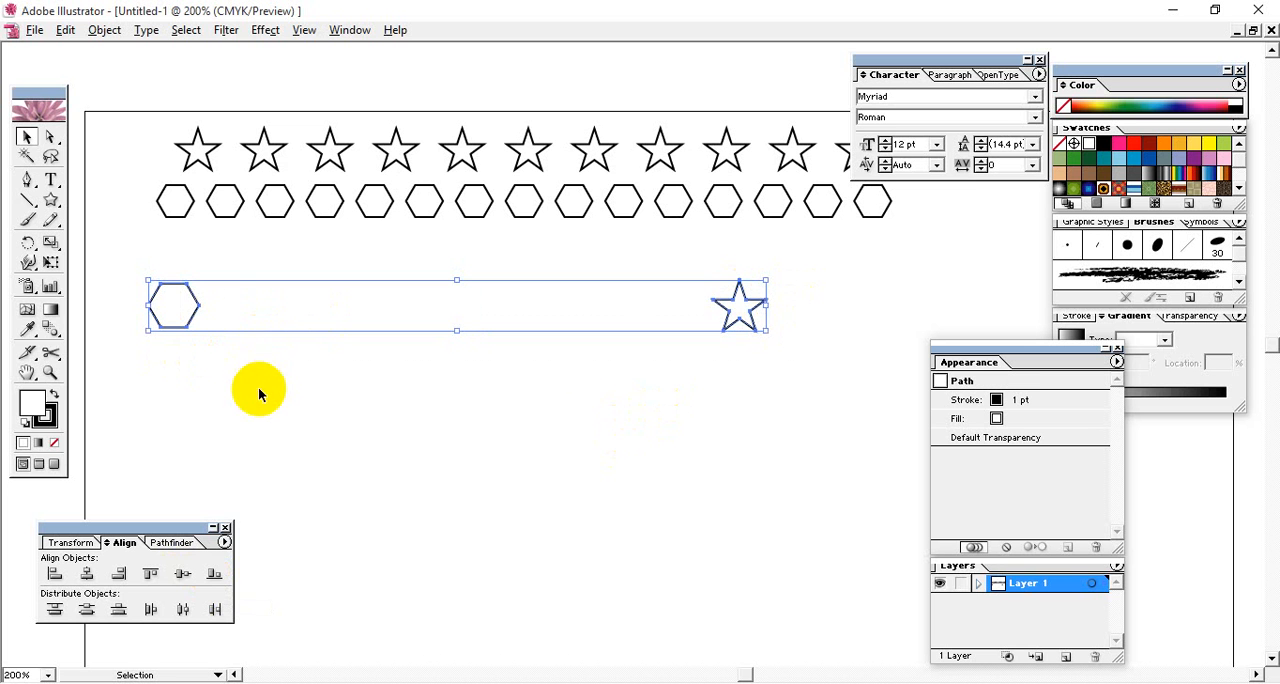
double_click(48, 333)
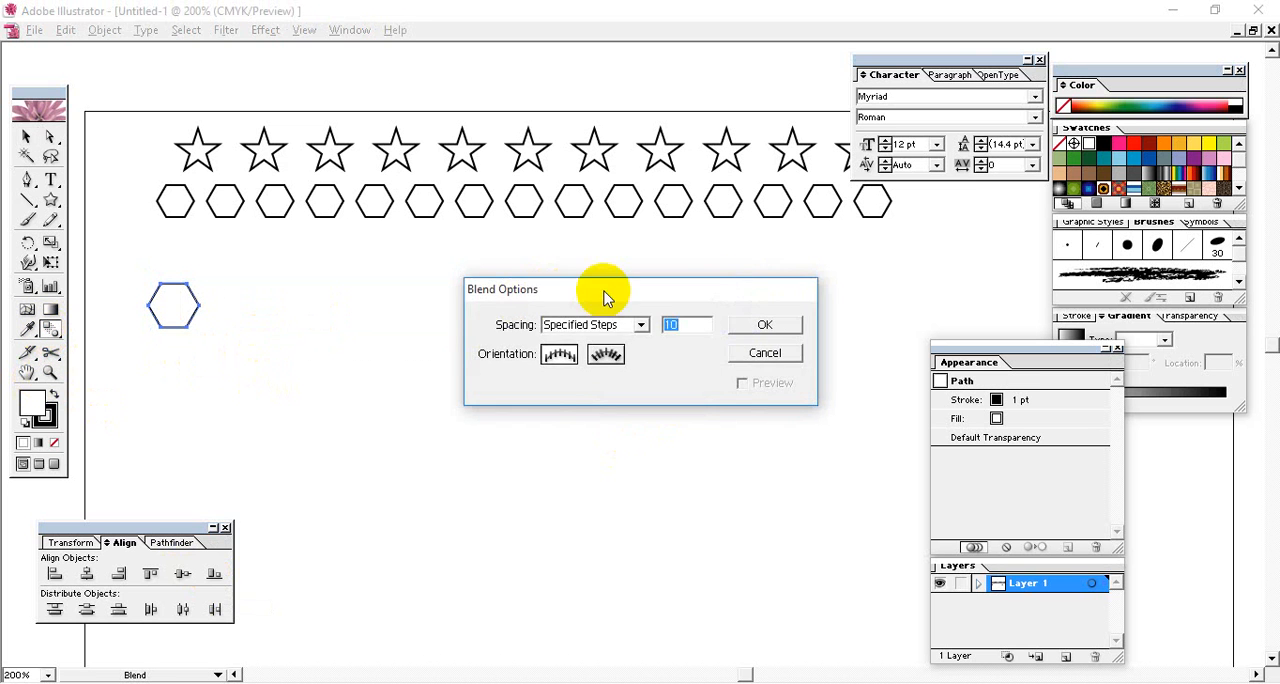
drag(606, 289, 538, 407)
click(697, 443)
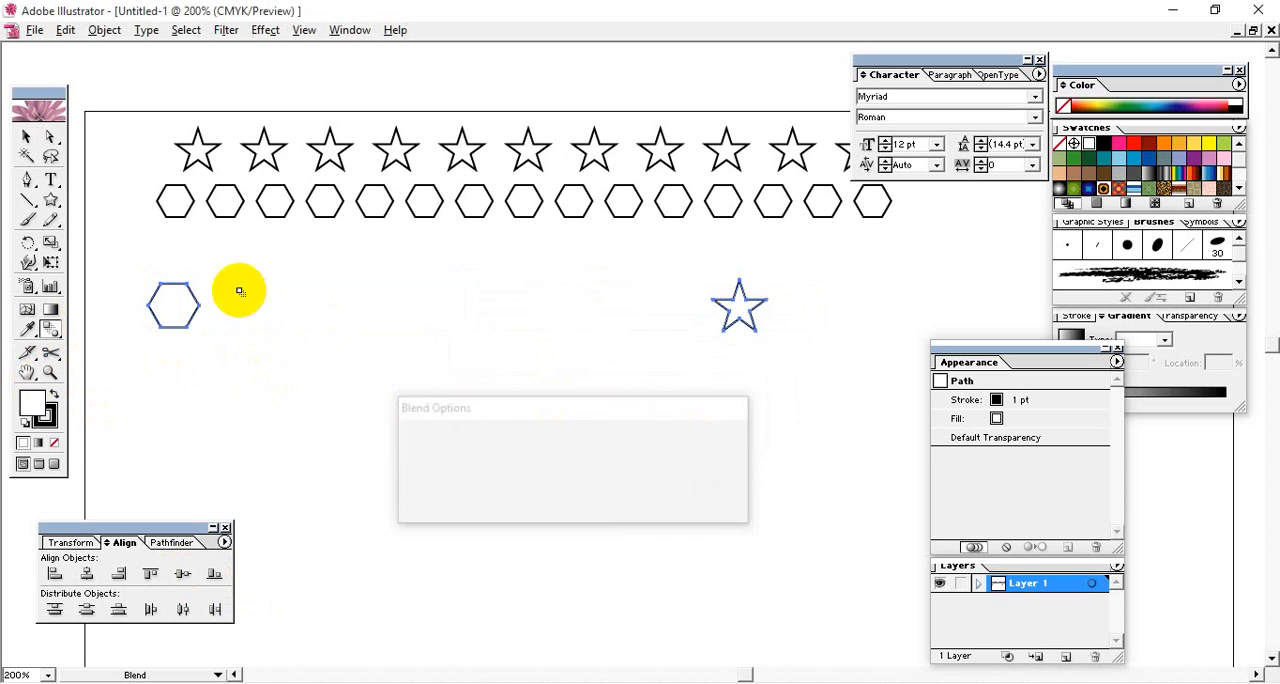
click(736, 306)
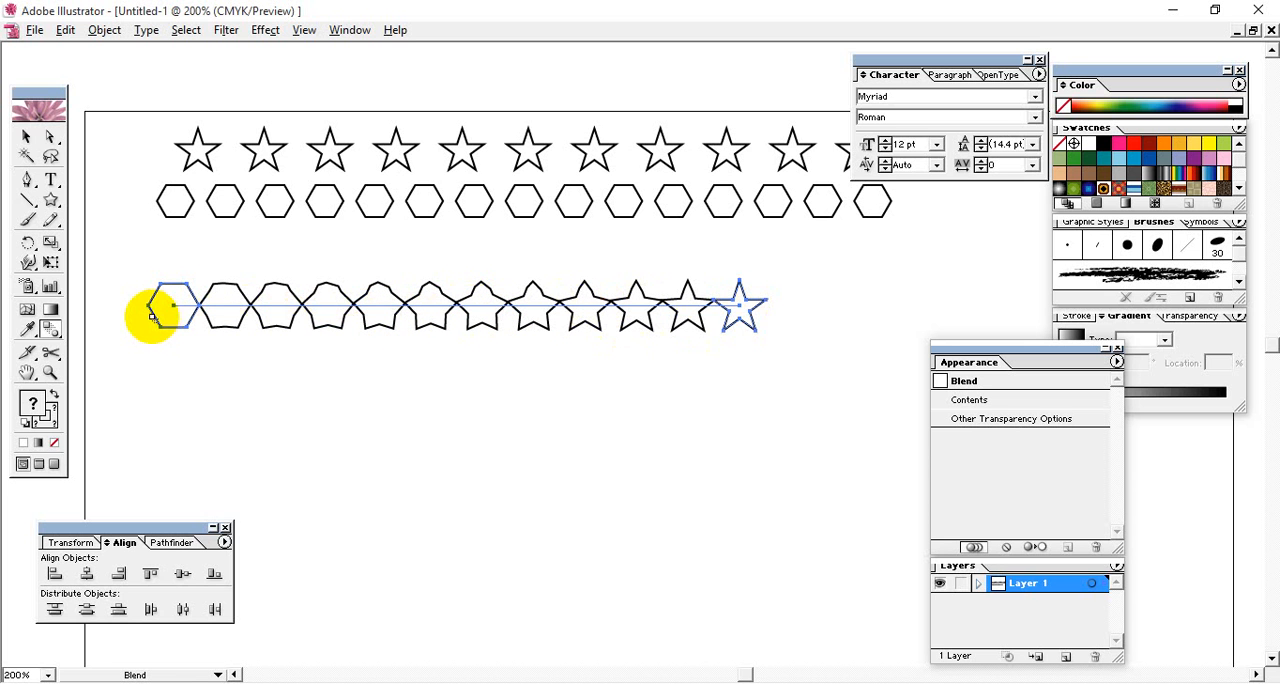
- Move the hexagon-to-star blend up and to the right so it sits directly beneath the hexagon row
click(26, 140)
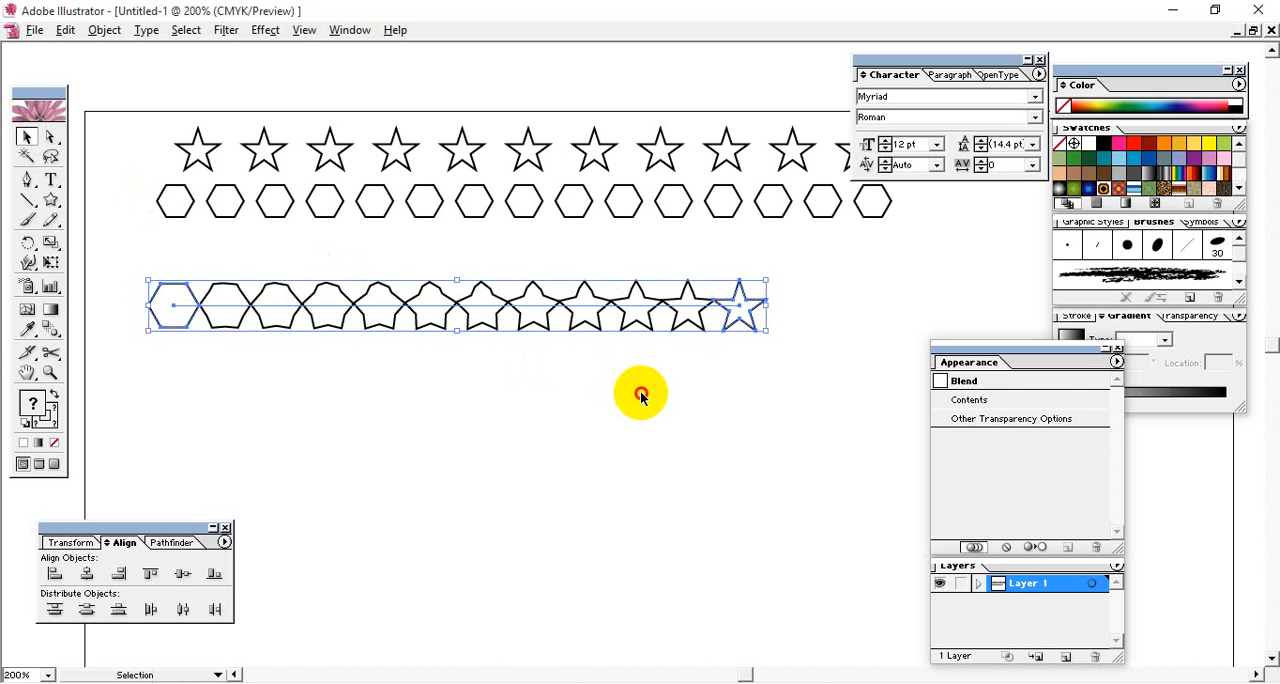
click(493, 290)
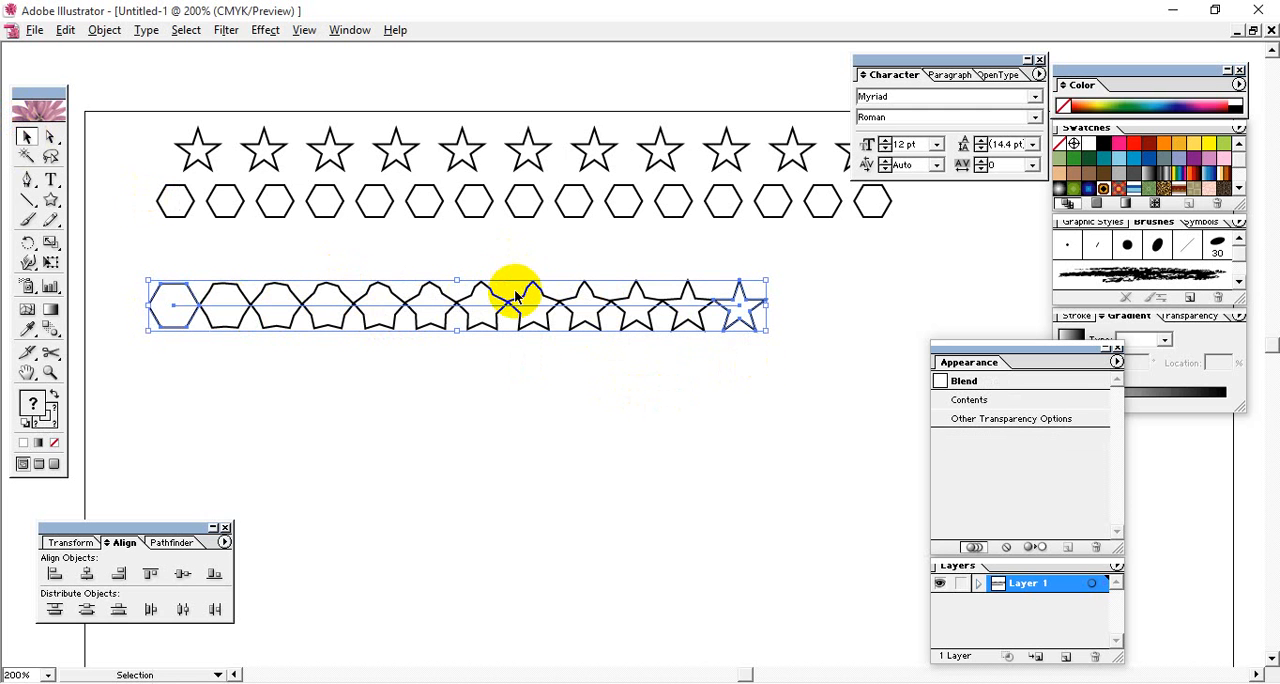
drag(521, 288, 630, 276)
click(611, 325)
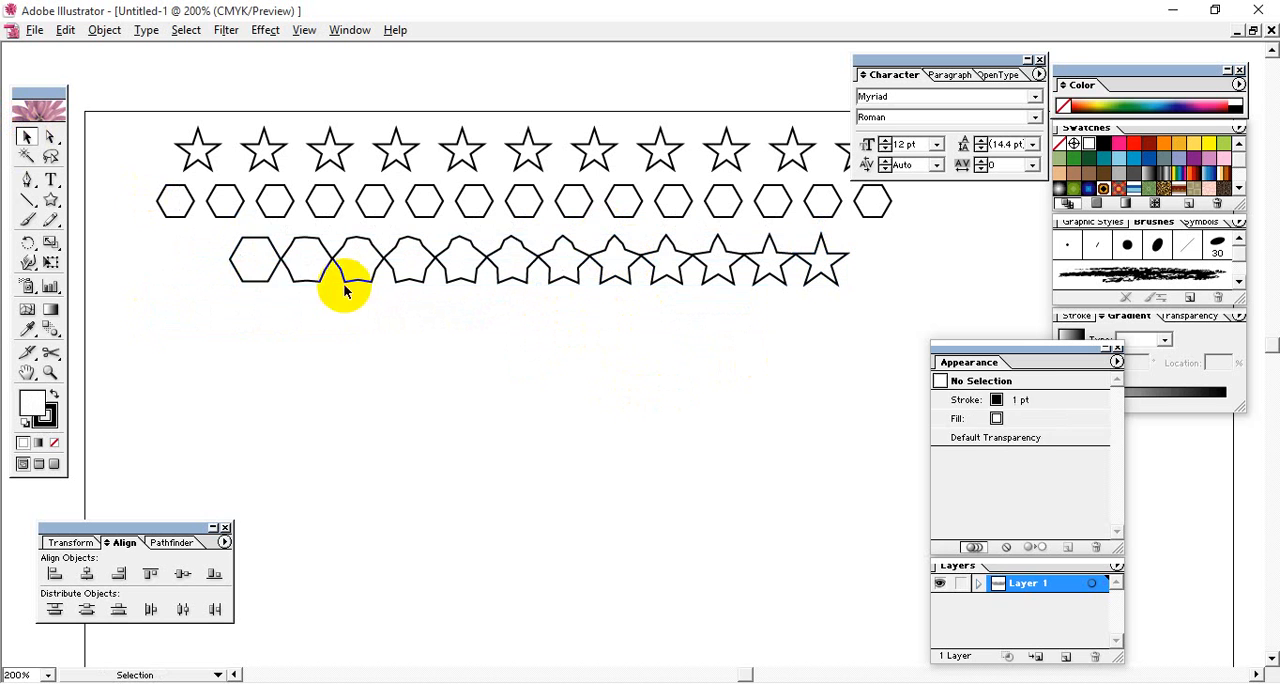
click(247, 272)
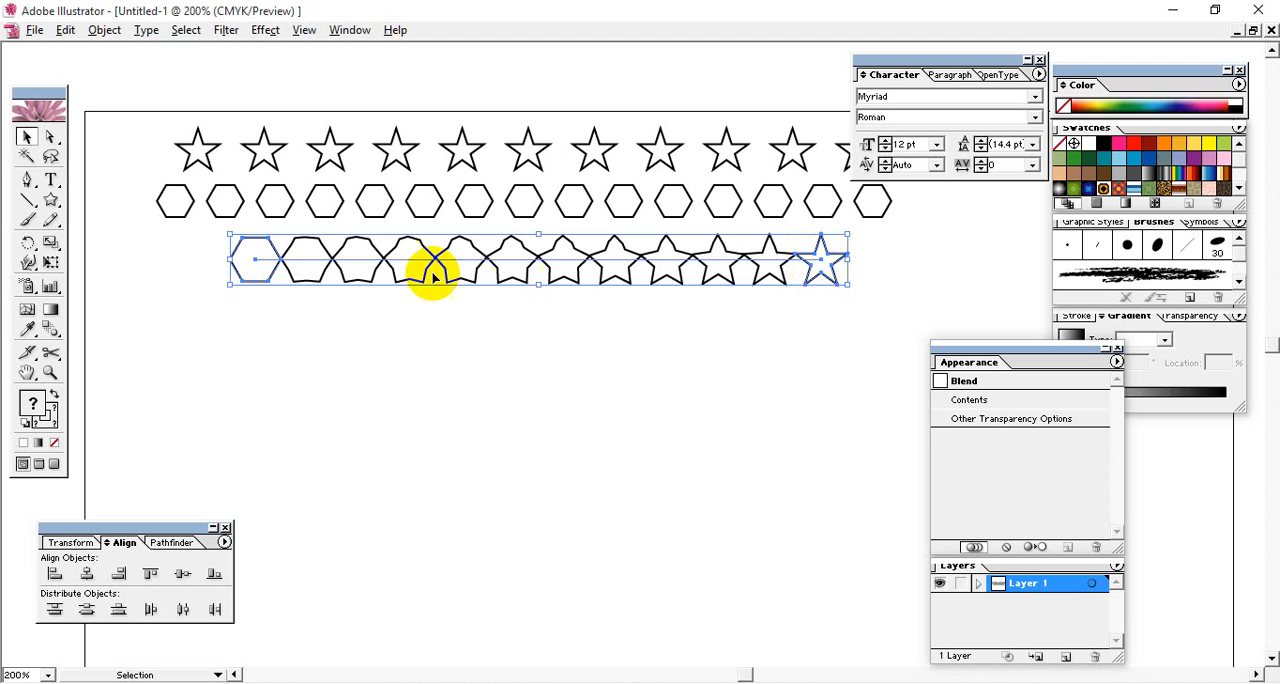
click(708, 320)
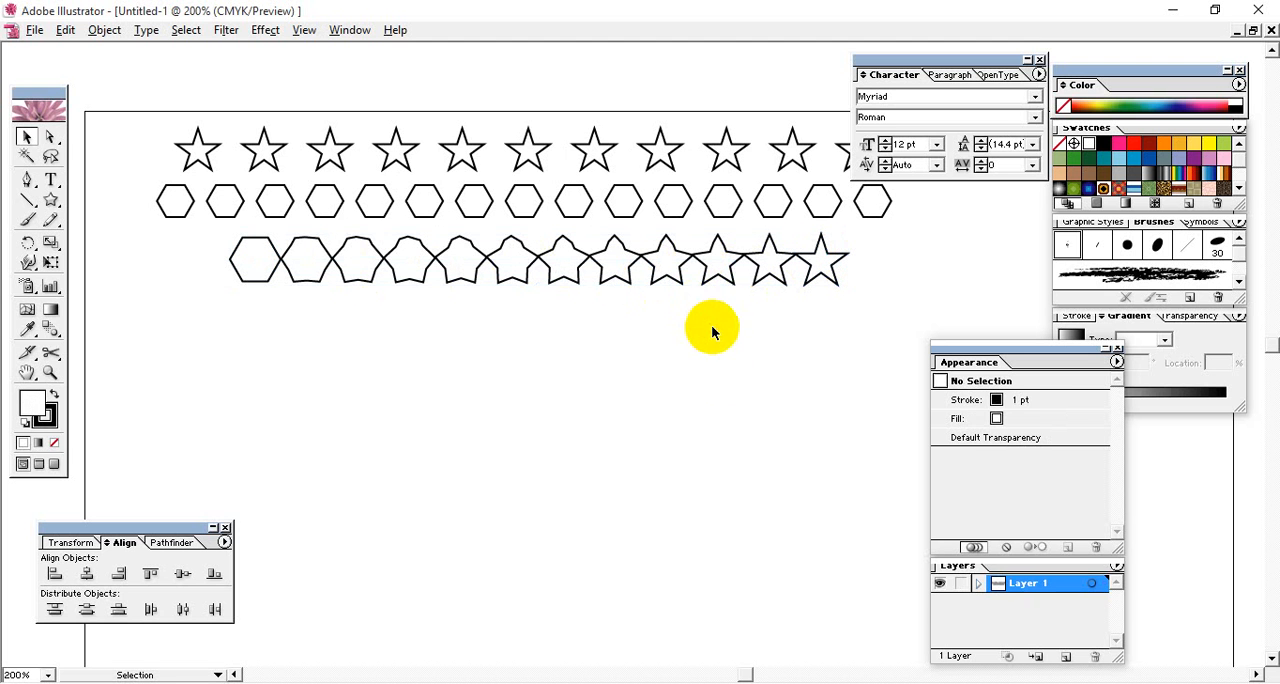
click(416, 264)
click(467, 380)
- Draw a long, wavy open path with four anchor points below the blended rows using the Pen tool
key(space)
drag(606, 374, 648, 310)
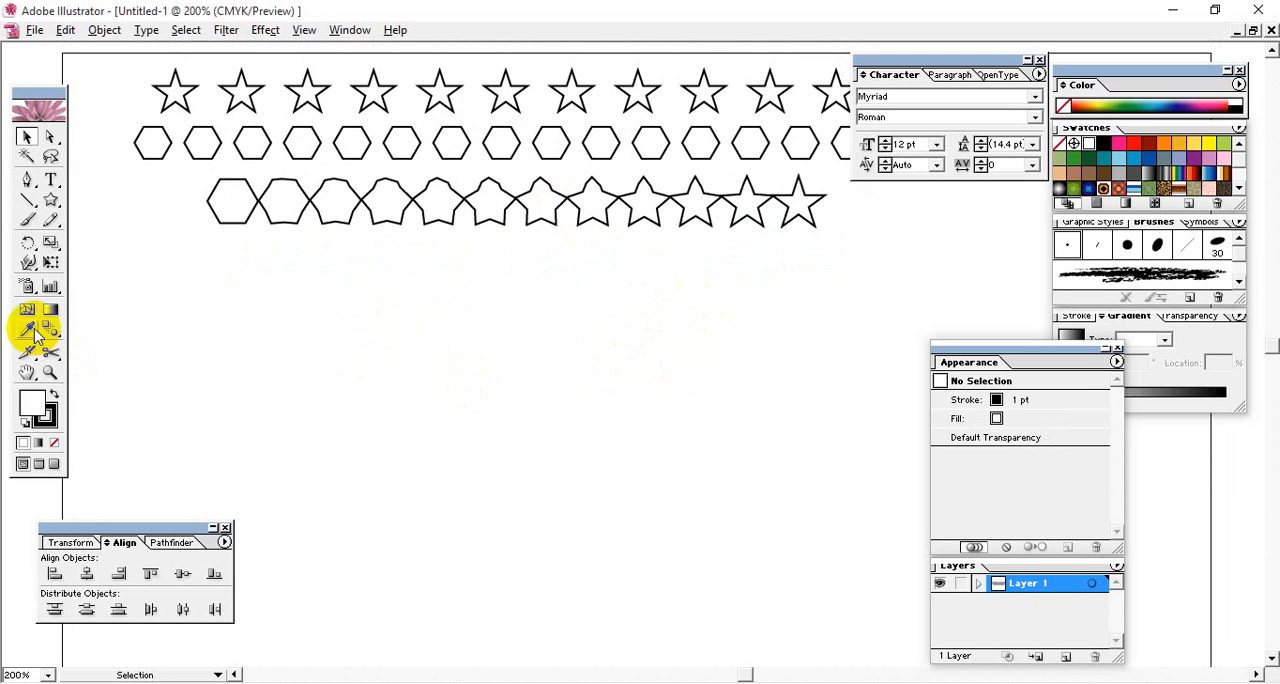
click(27, 179)
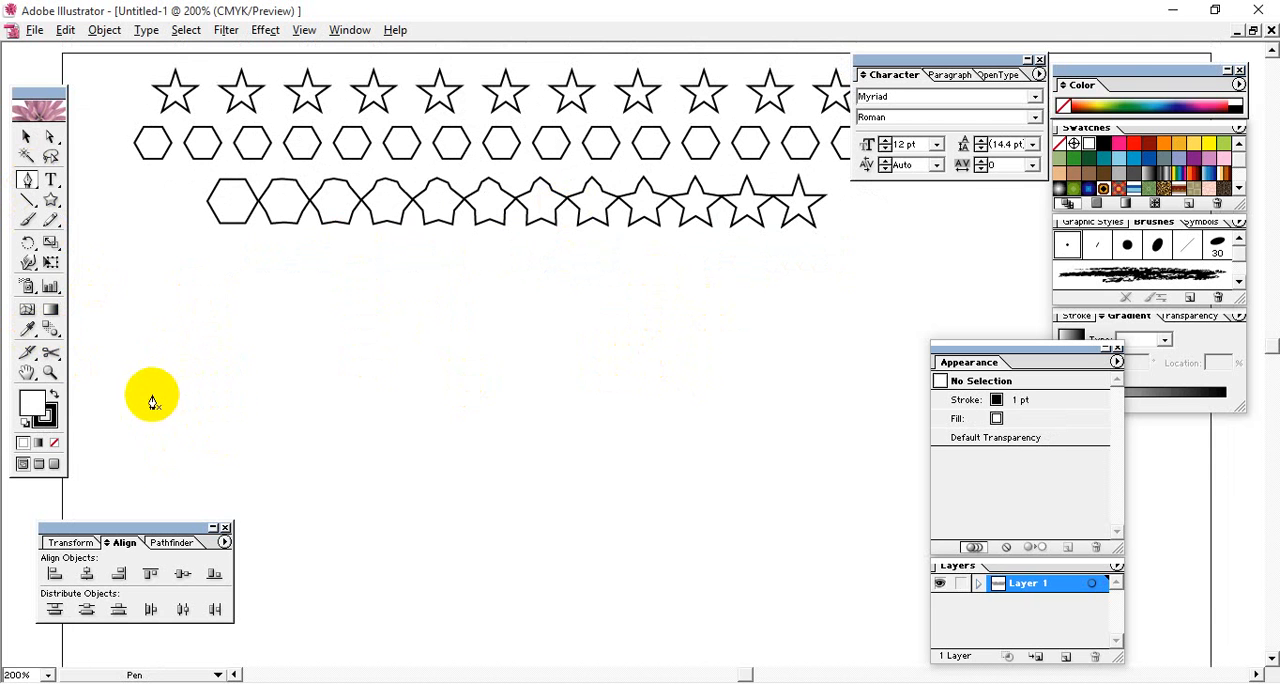
click(133, 422)
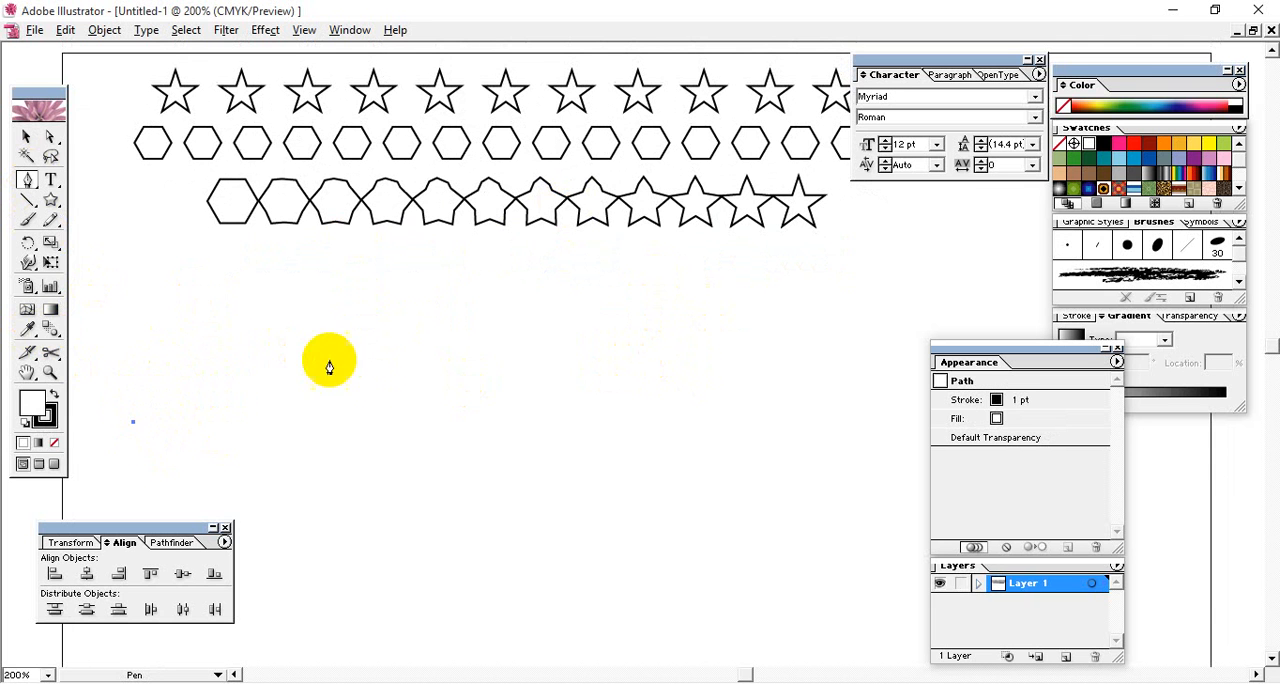
drag(379, 375, 601, 464)
drag(855, 373, 978, 292)
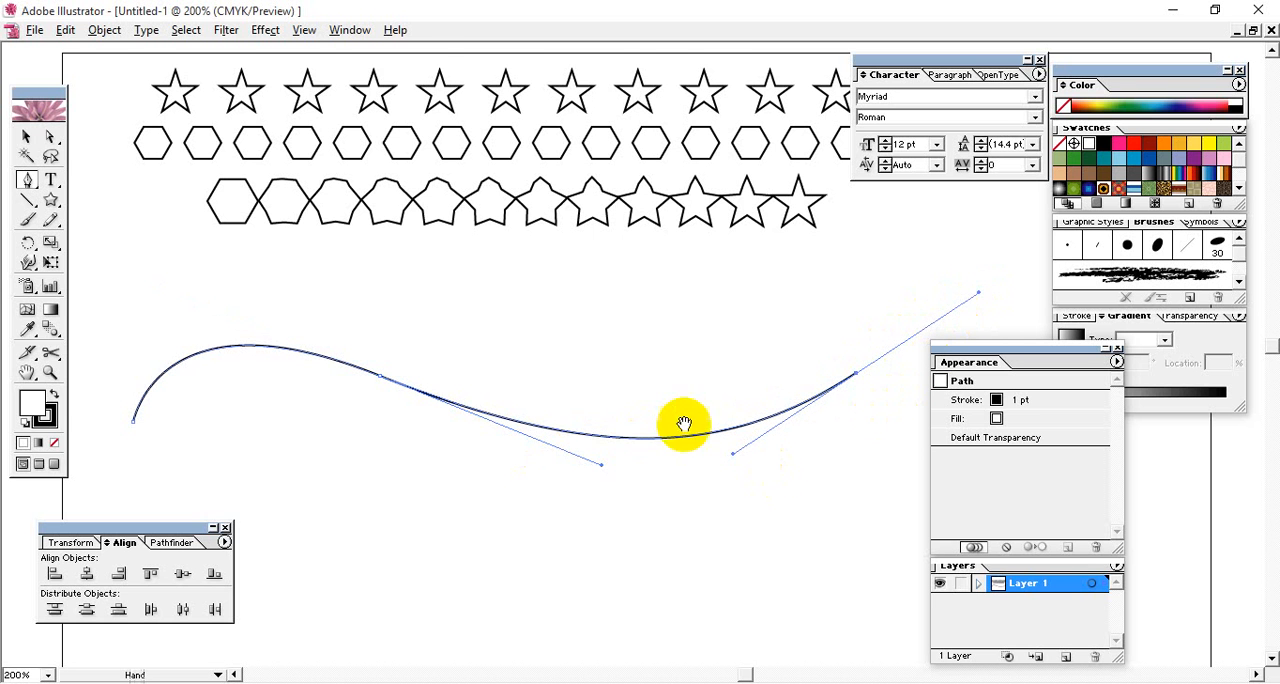
drag(686, 423, 434, 274)
drag(938, 296, 1014, 347)
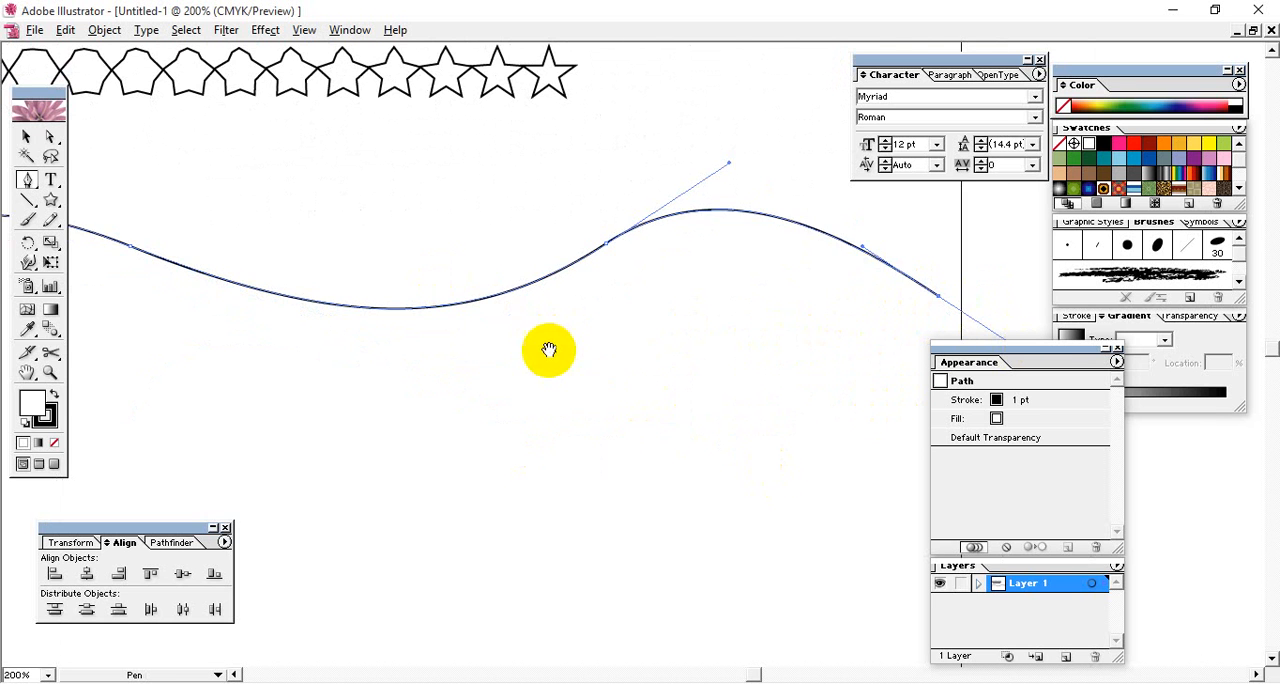
drag(172, 352, 533, 517)
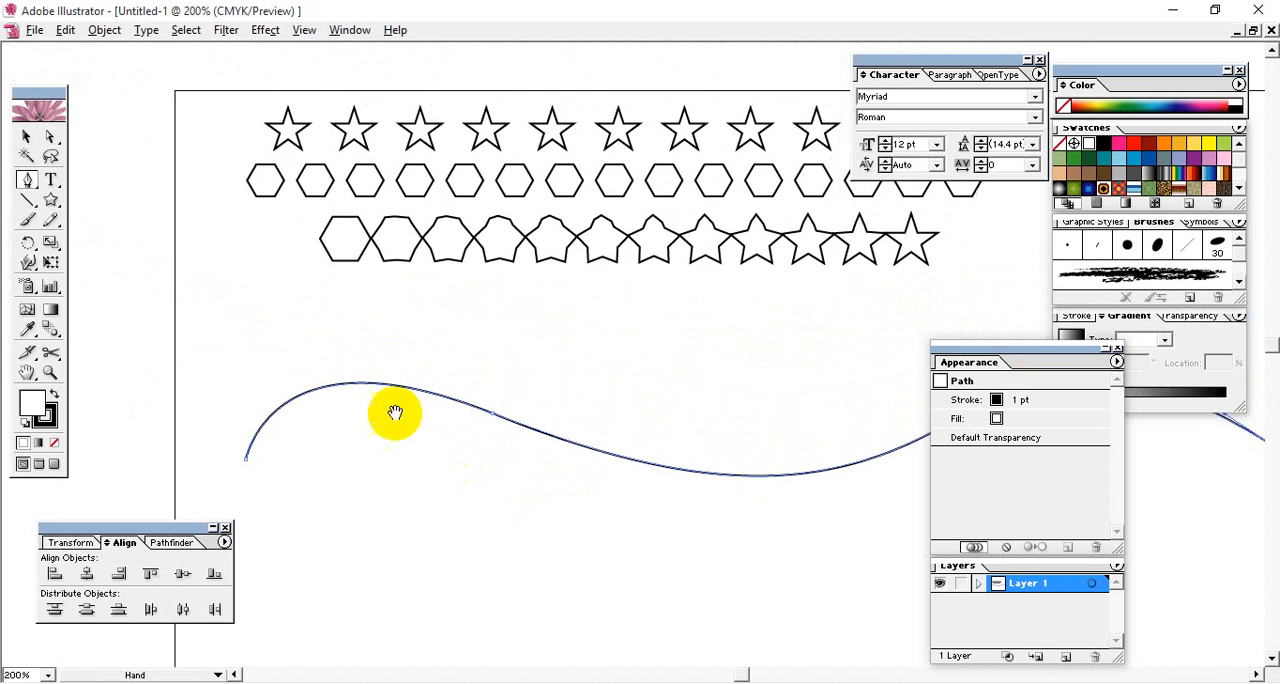
- Replace the spine of the blended star row with the wavy path
click(26, 136)
click(460, 135)
click(487, 133)
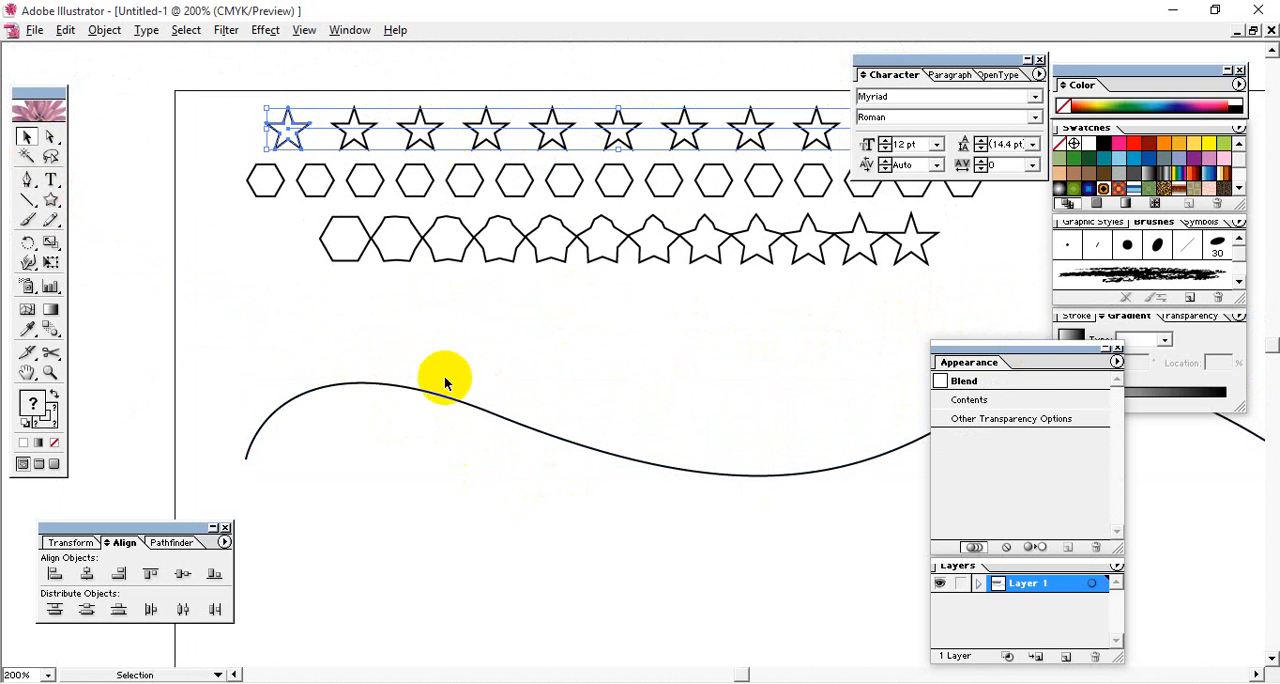
key(space)
drag(832, 422, 760, 426)
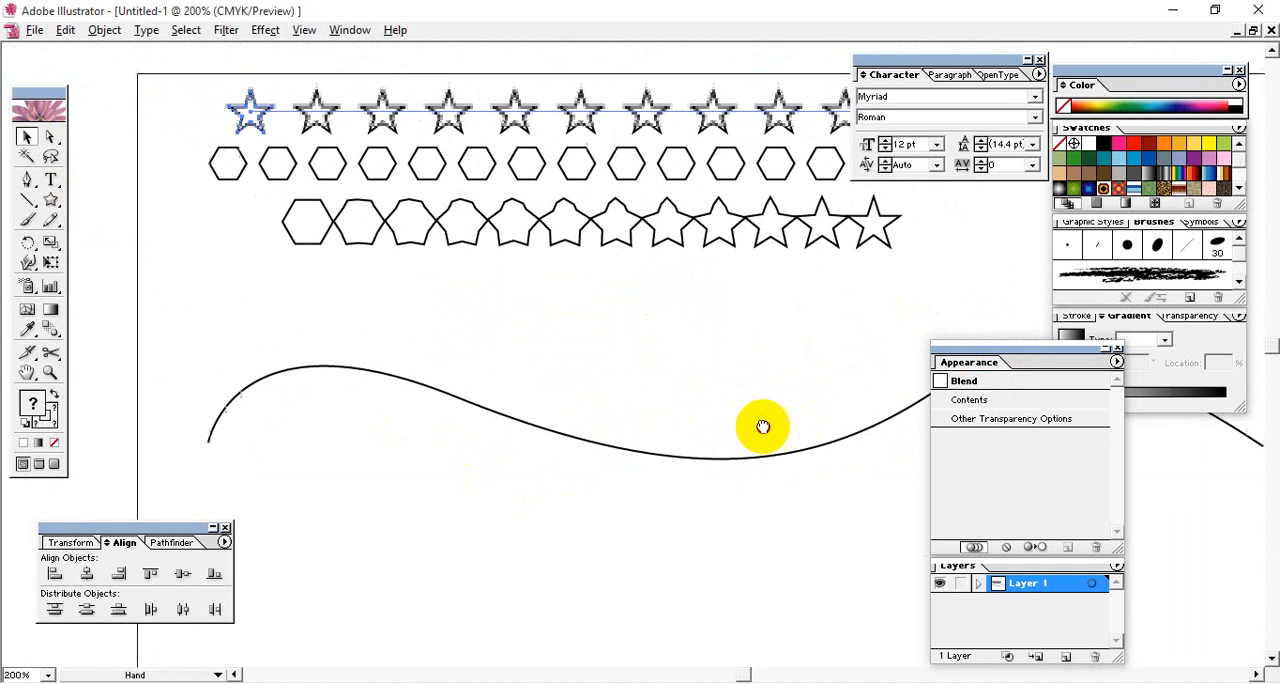
click(213, 200)
click(514, 112)
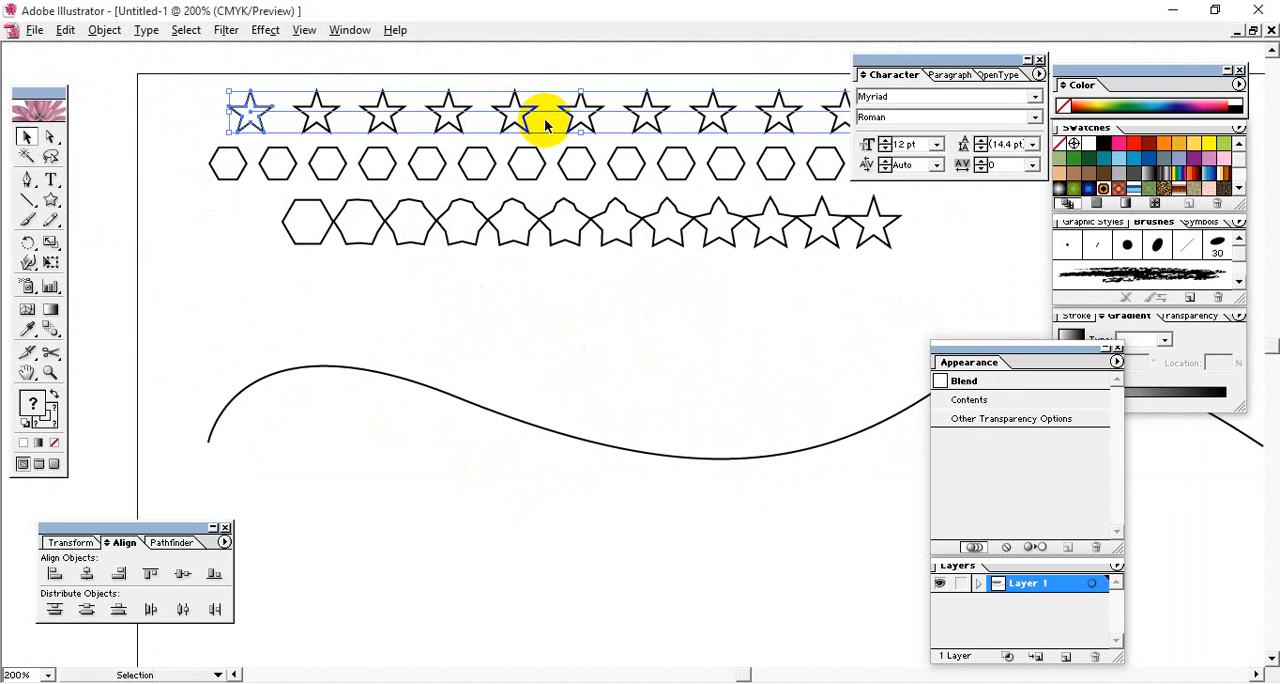
drag(491, 458, 458, 367)
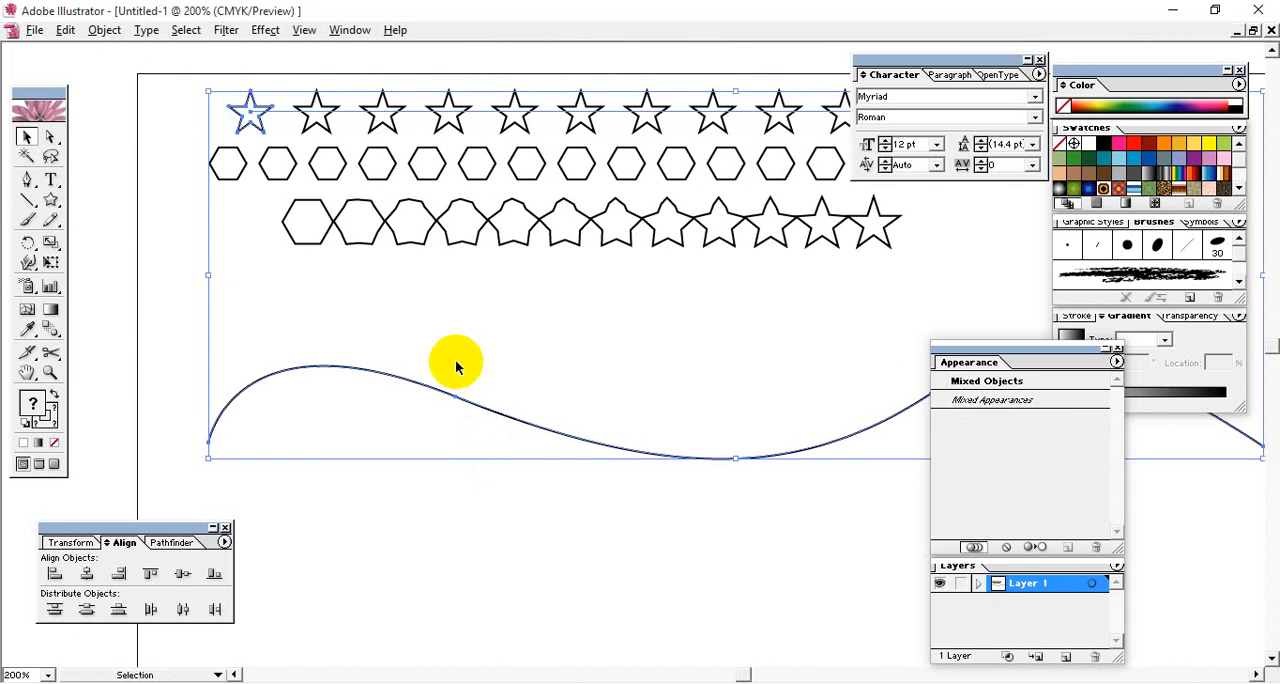
click(104, 30)
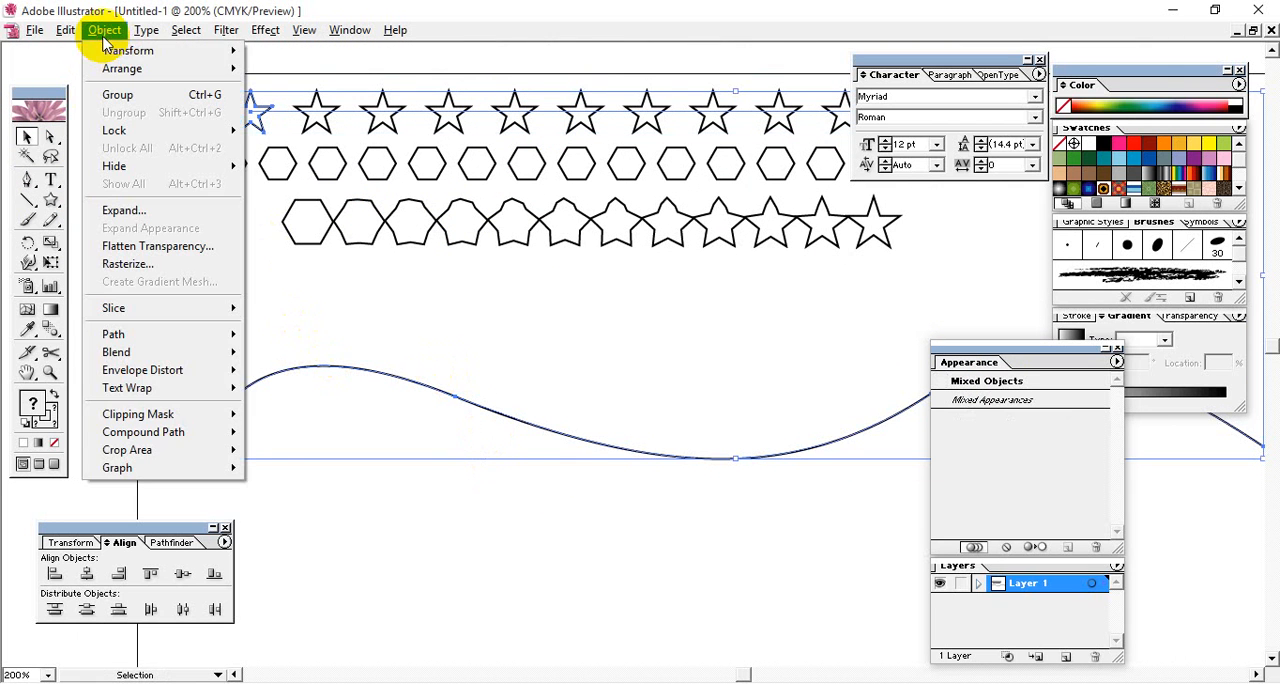
click(163, 354)
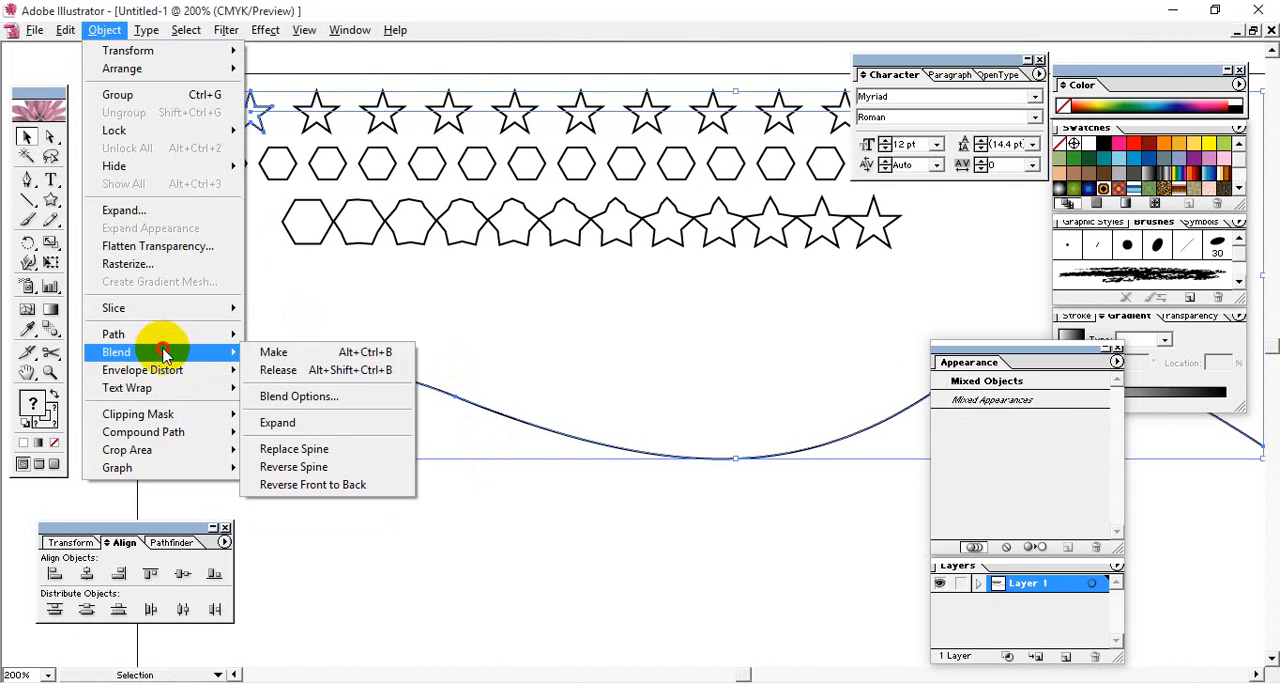
click(335, 462)
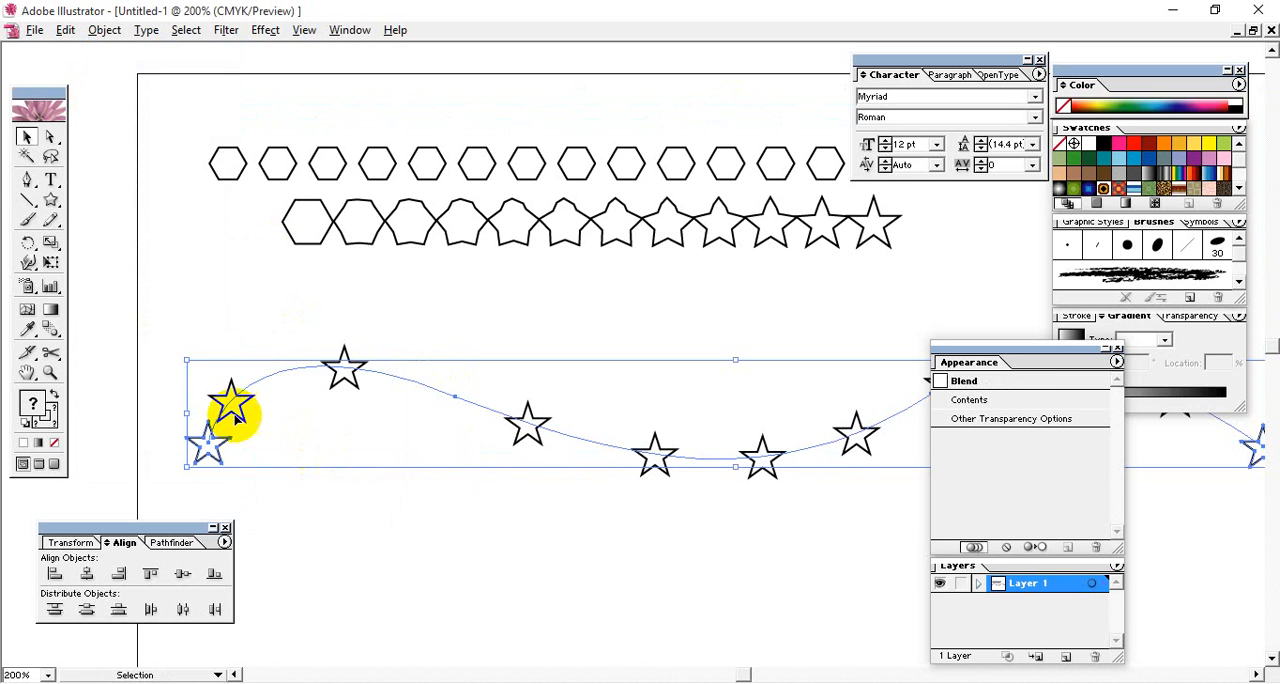
- Examine how the blended stars are distributed along the whole length of the wavy spine
click(563, 491)
drag(563, 491, 252, 385)
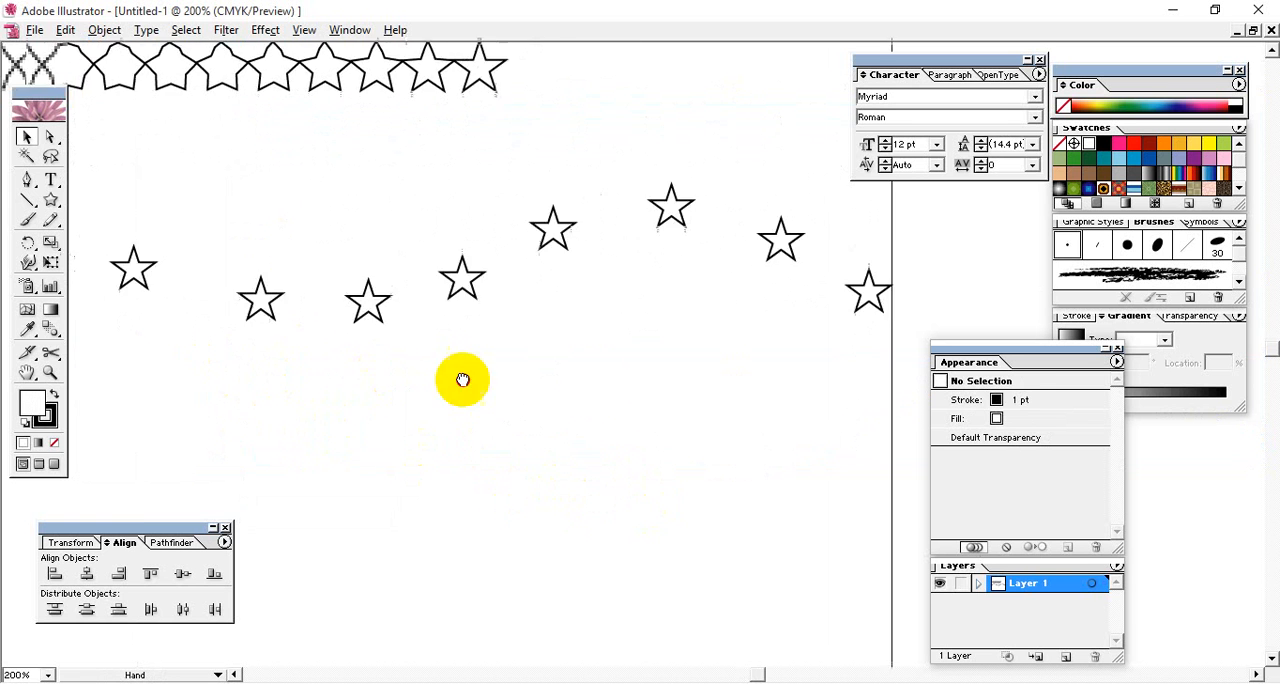
drag(460, 377, 734, 357)
drag(464, 373, 390, 358)
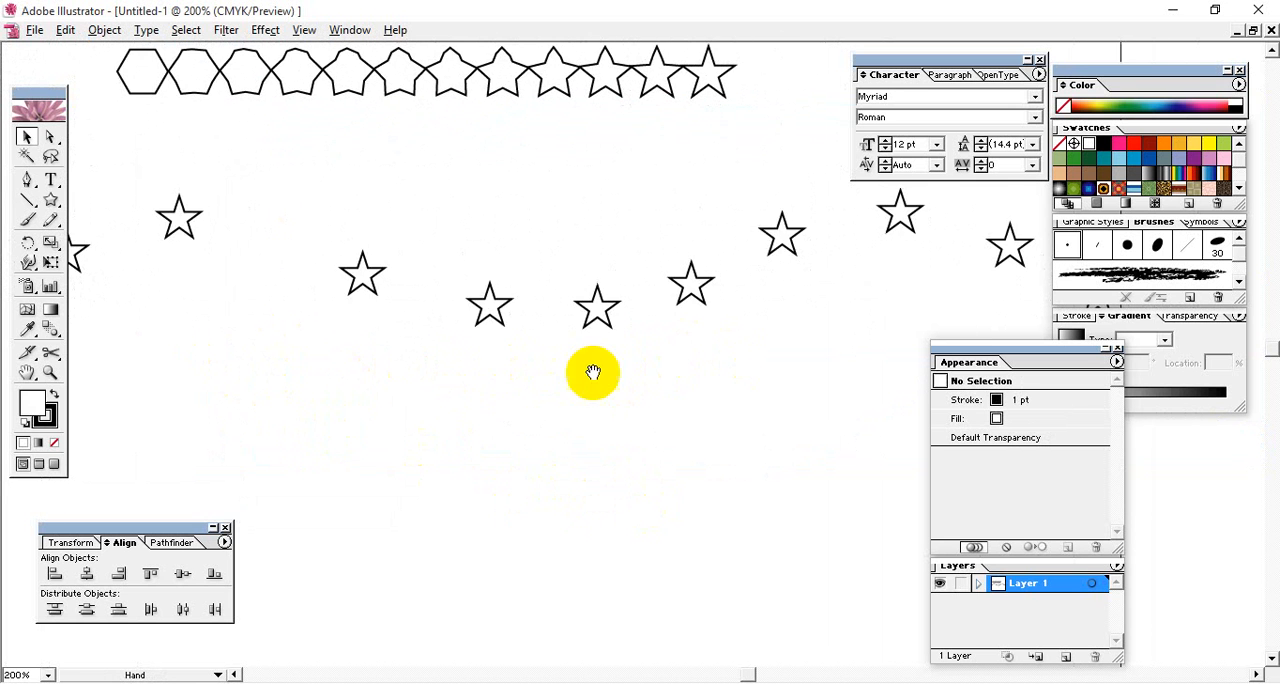
drag(596, 370, 485, 488)
drag(504, 384, 536, 337)
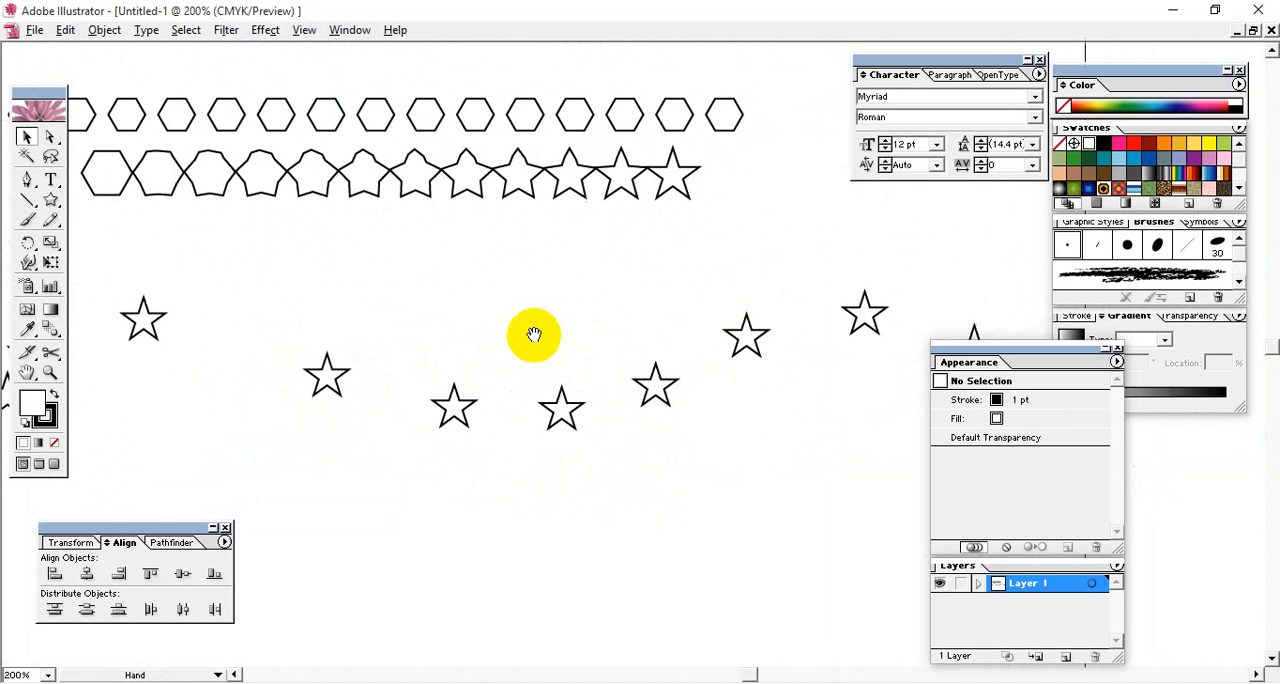
drag(567, 396, 563, 374)
drag(504, 343, 643, 447)
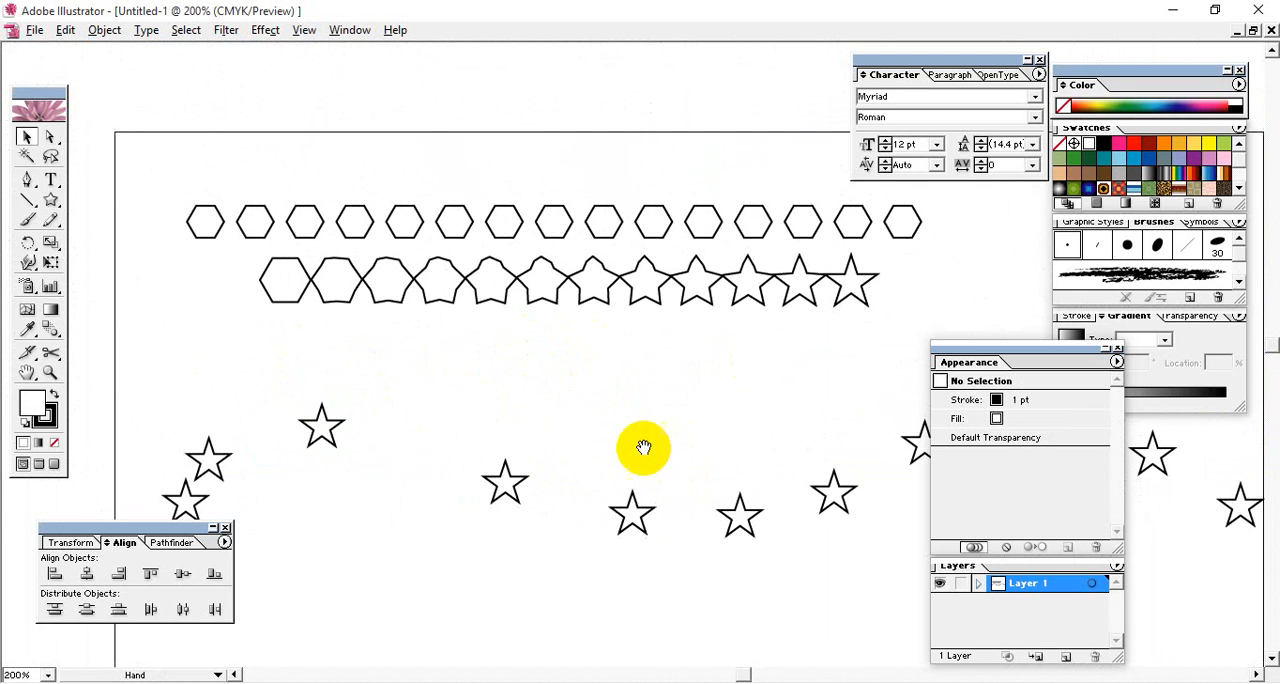
- Undo the star blend's spine replacement and deselect everything
key(ctrl+z)
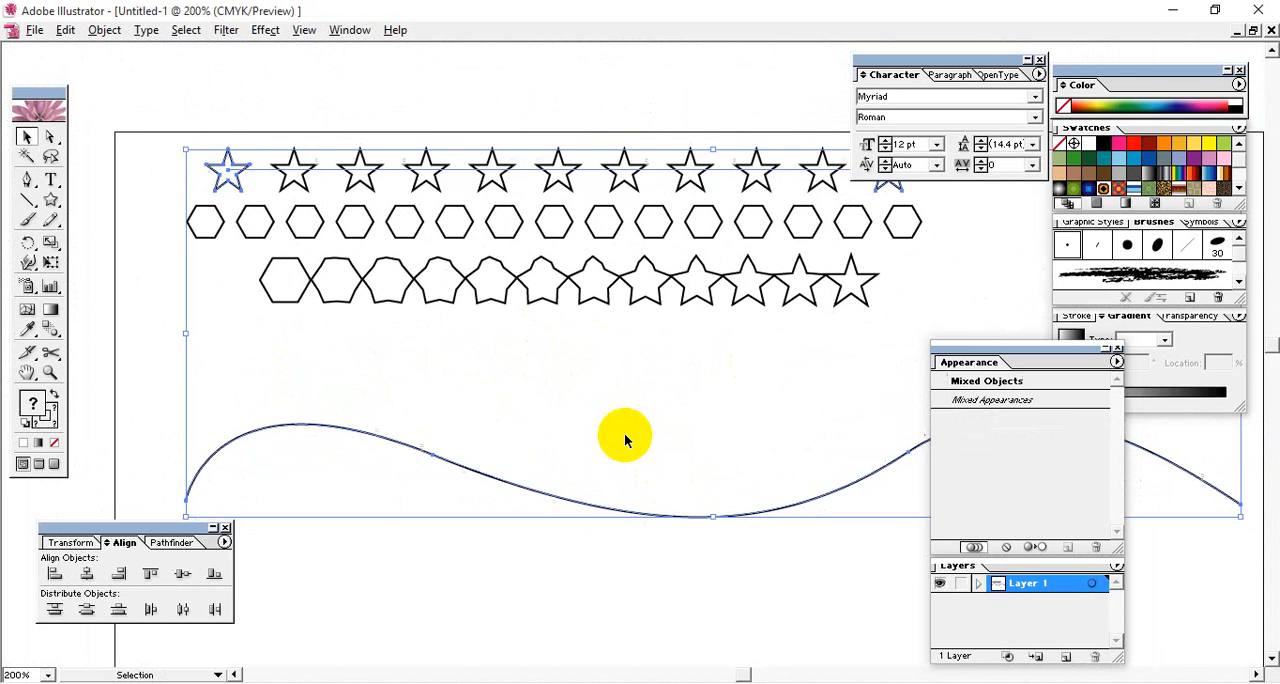
click(594, 587)
drag(594, 587, 680, 509)
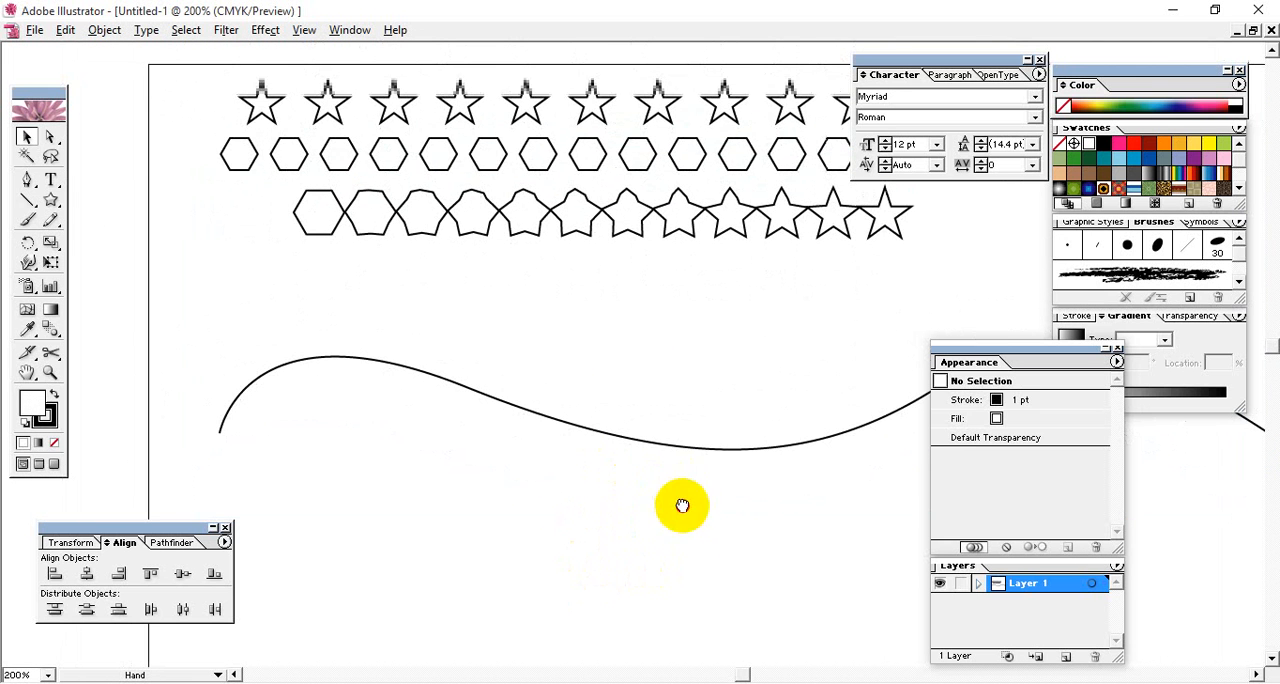
click(487, 166)
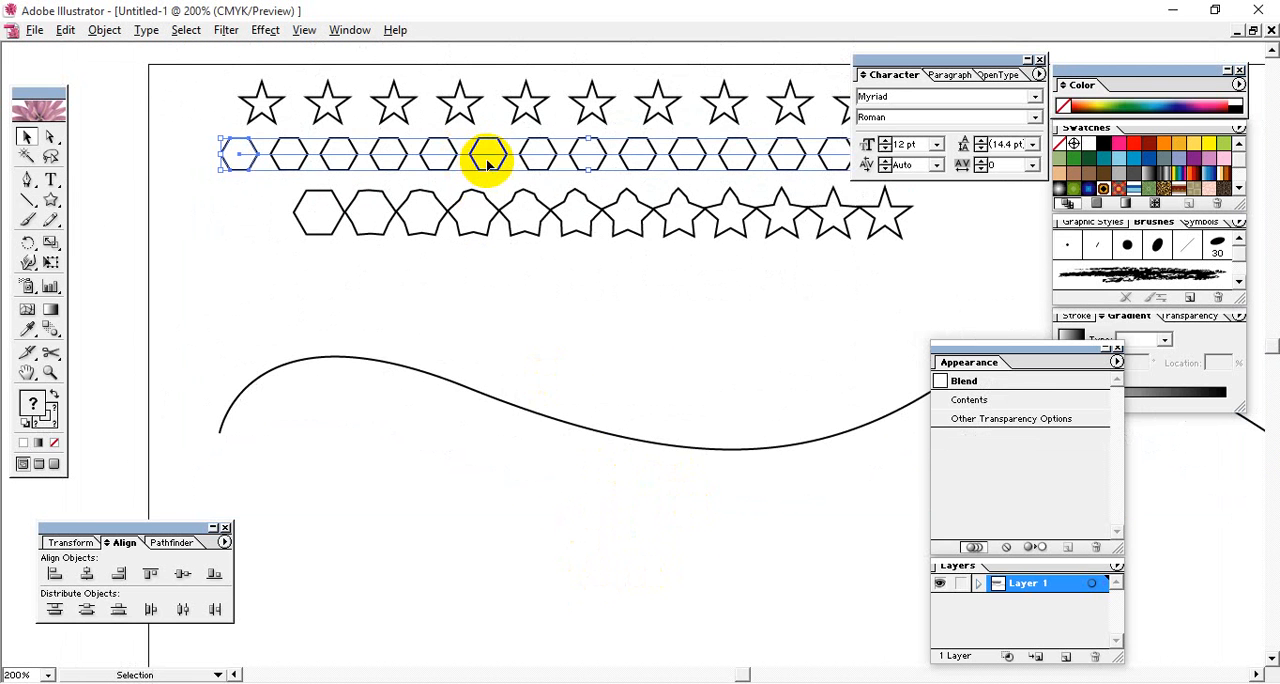
shift+click(570, 425)
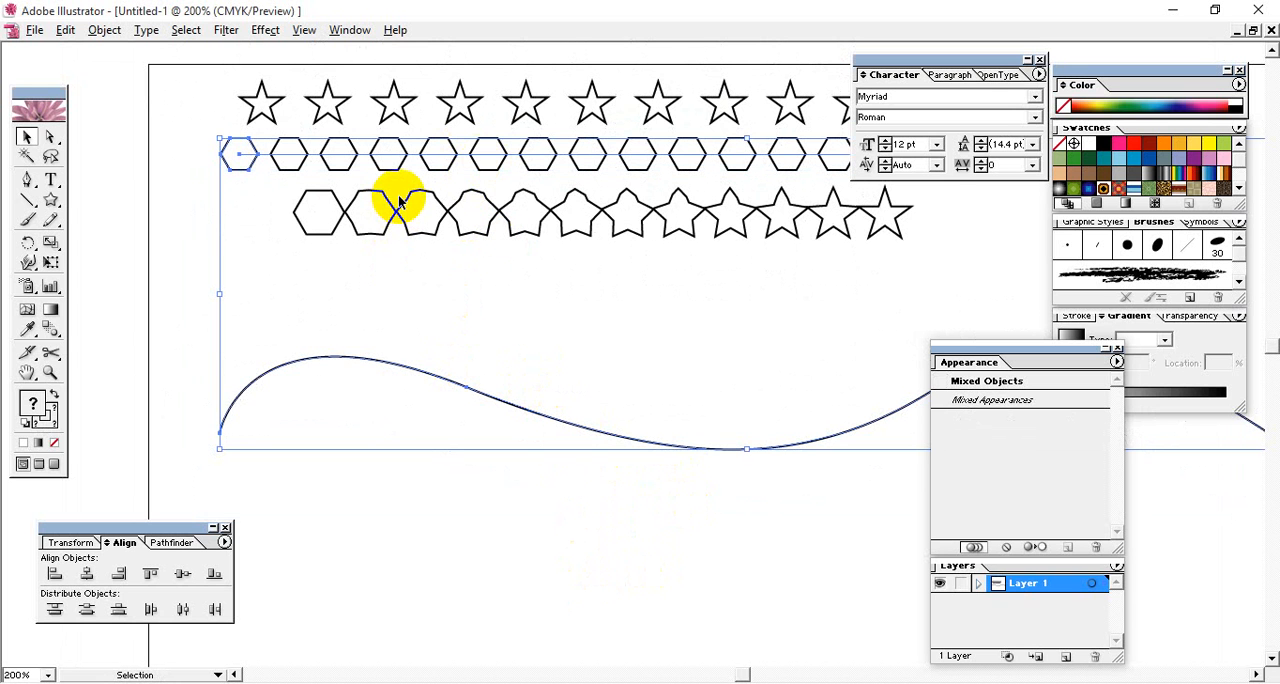
click(174, 181)
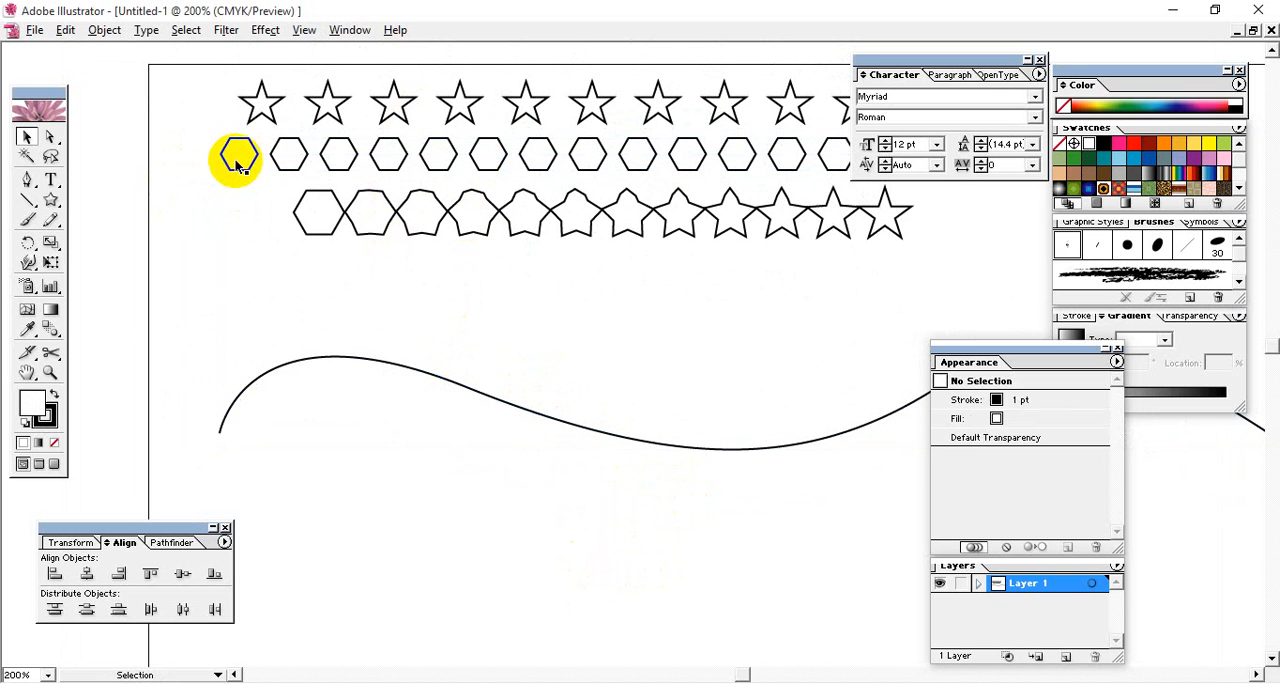
- Replace the spine of the blended hexagon row with the wavy path and deselect everything
click(229, 150)
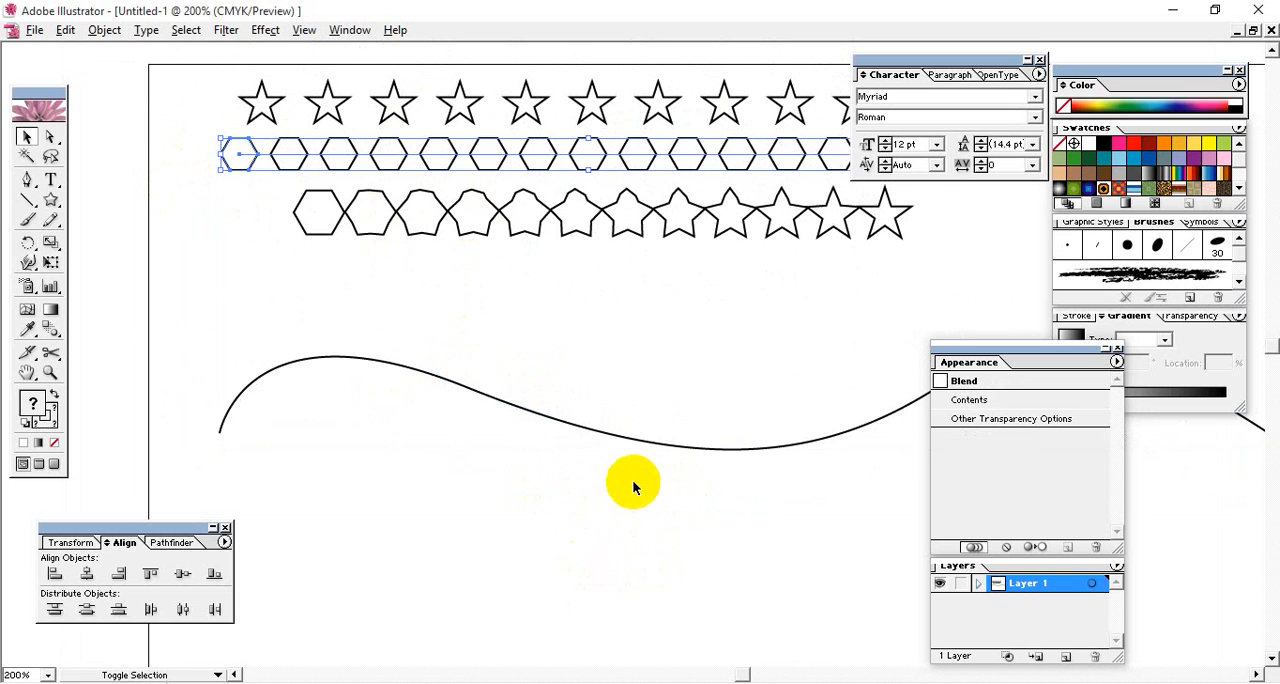
shift+click(612, 437)
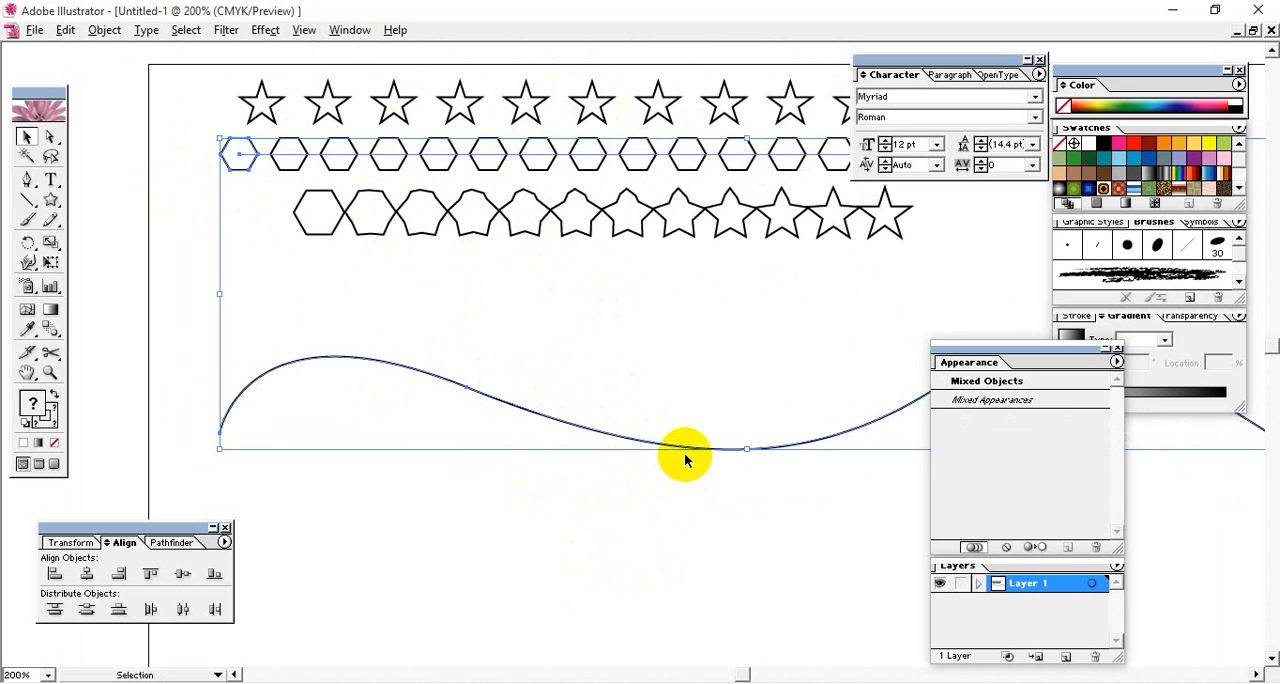
click(104, 30)
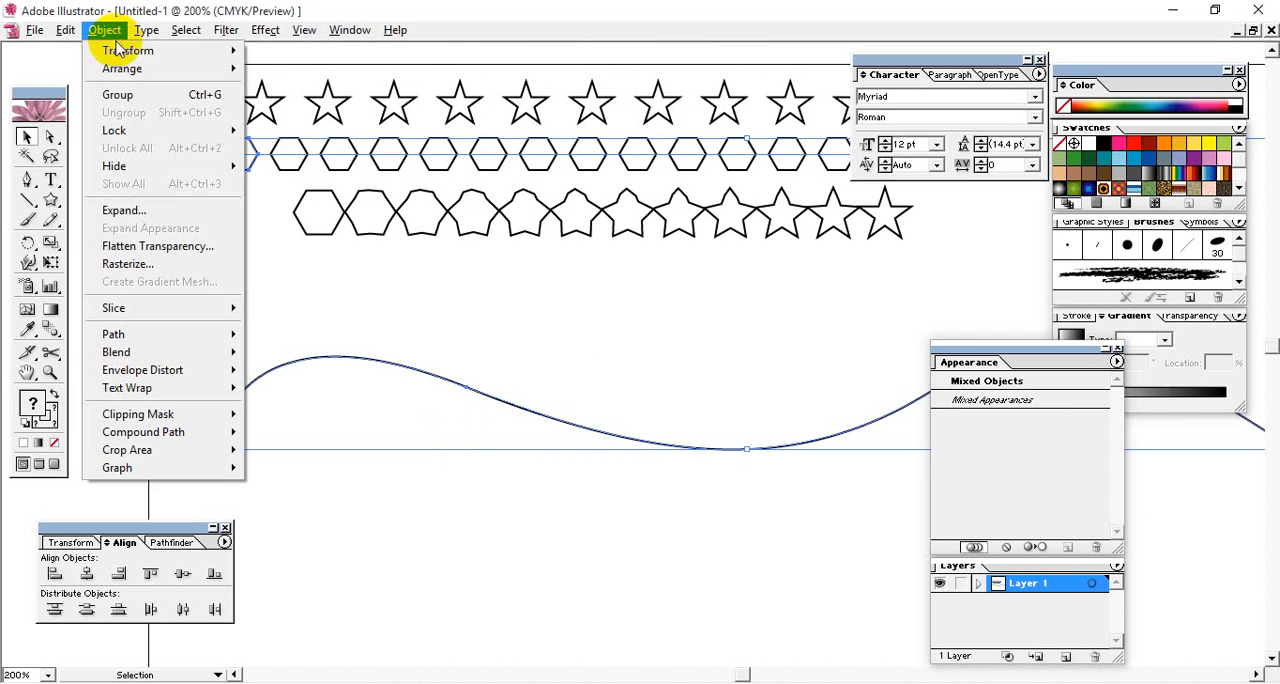
mouse_move(137, 352)
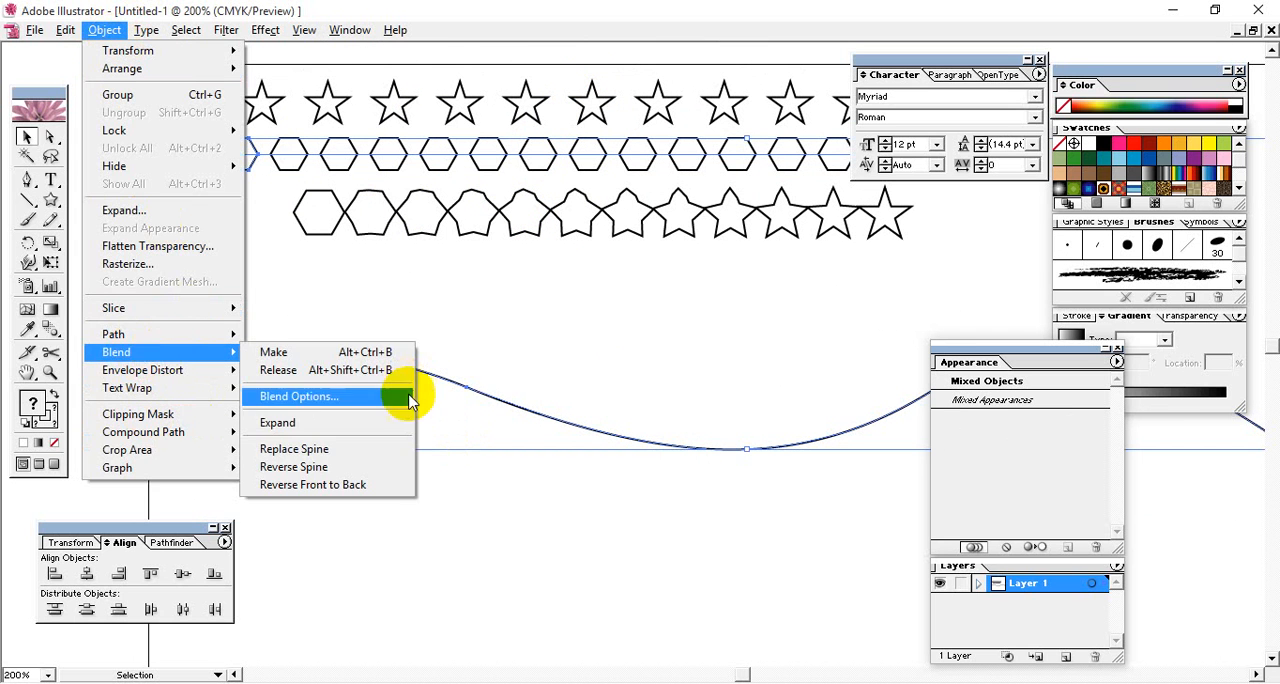
click(367, 450)
click(580, 498)
drag(700, 500, 631, 460)
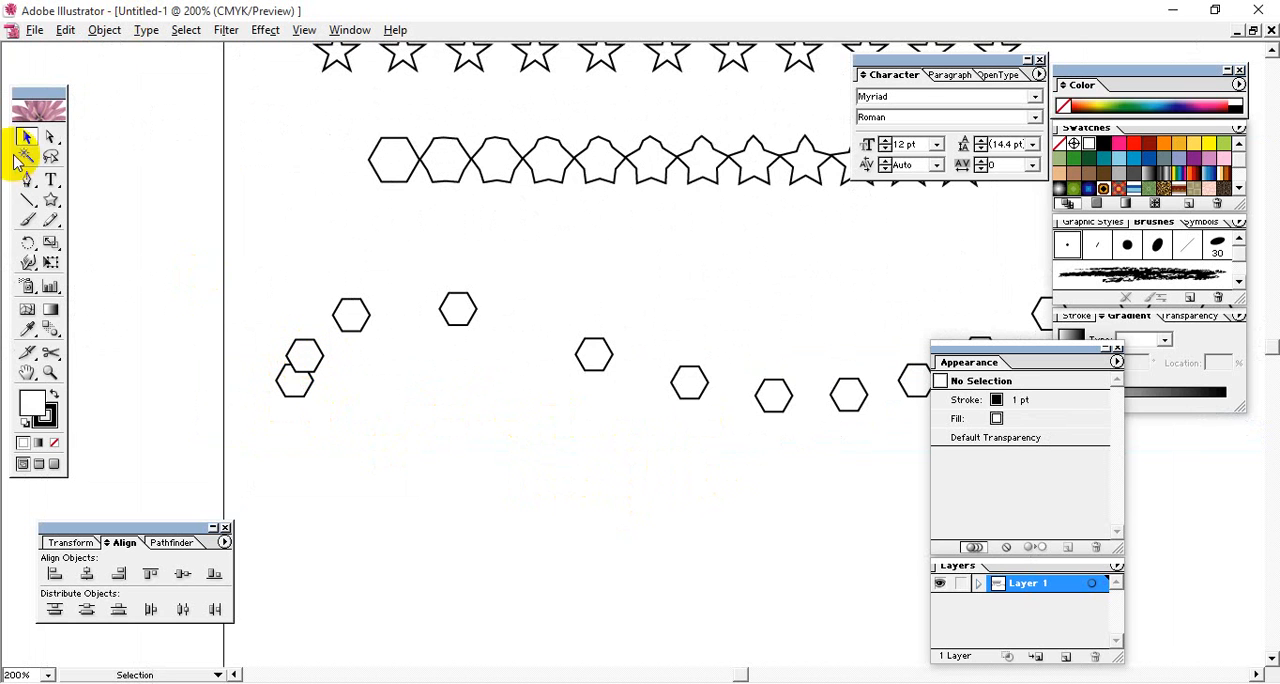
- Expand the wavy hexagon blend into individual shapes and deselect them
click(50, 137)
click(314, 350)
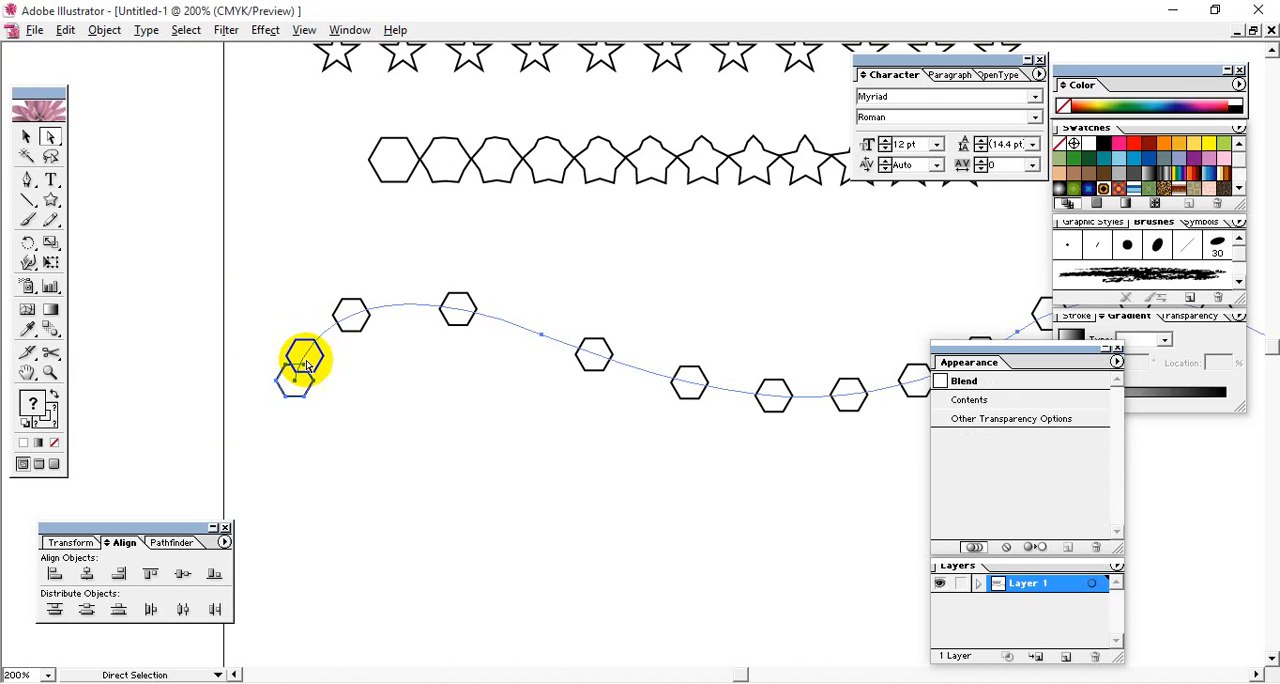
click(26, 137)
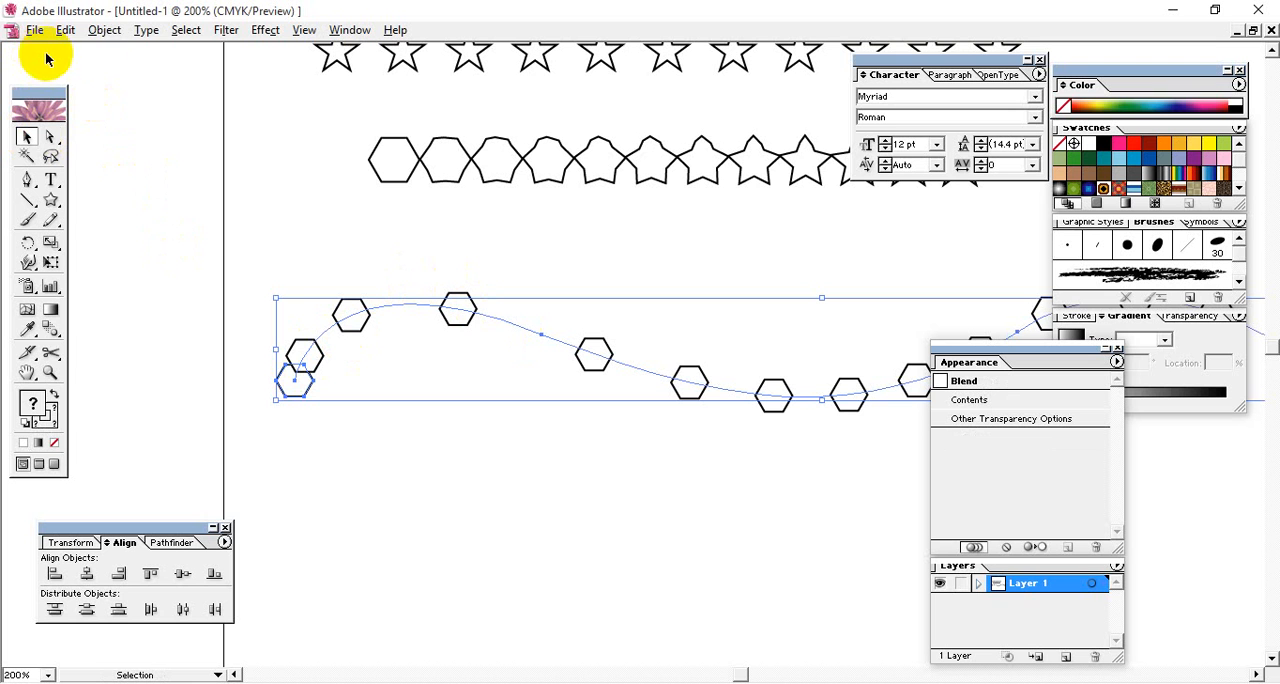
click(104, 30)
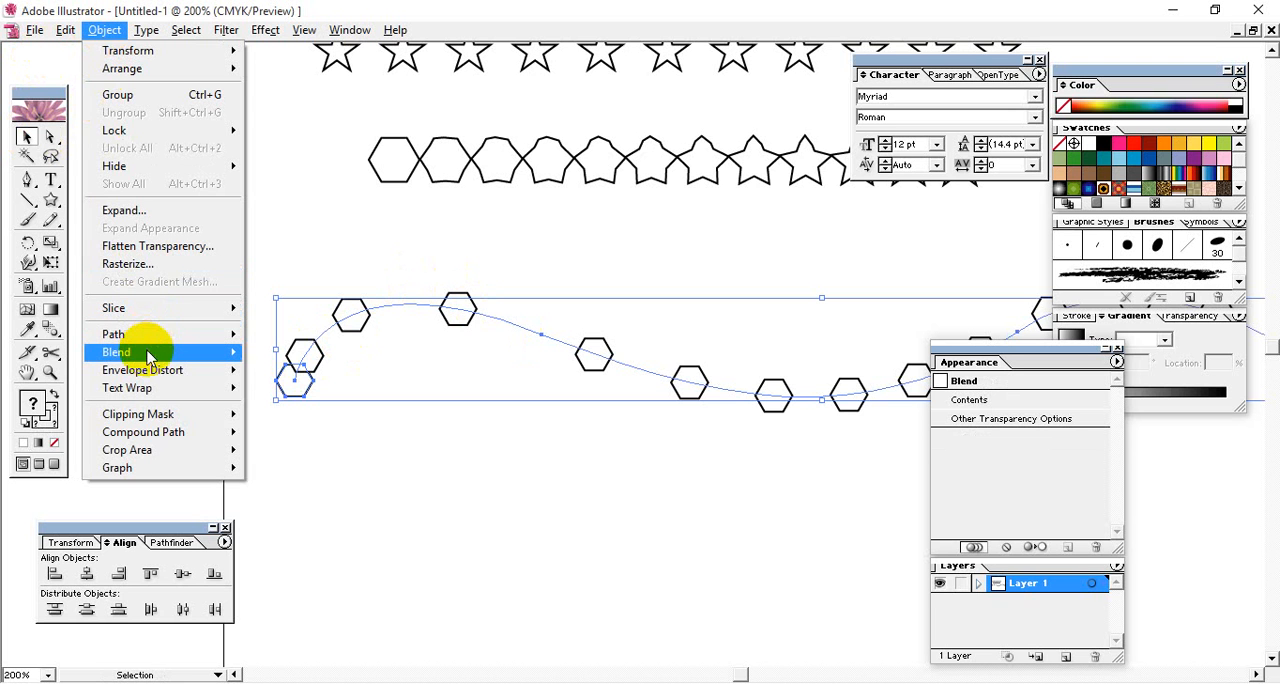
mouse_move(225, 352)
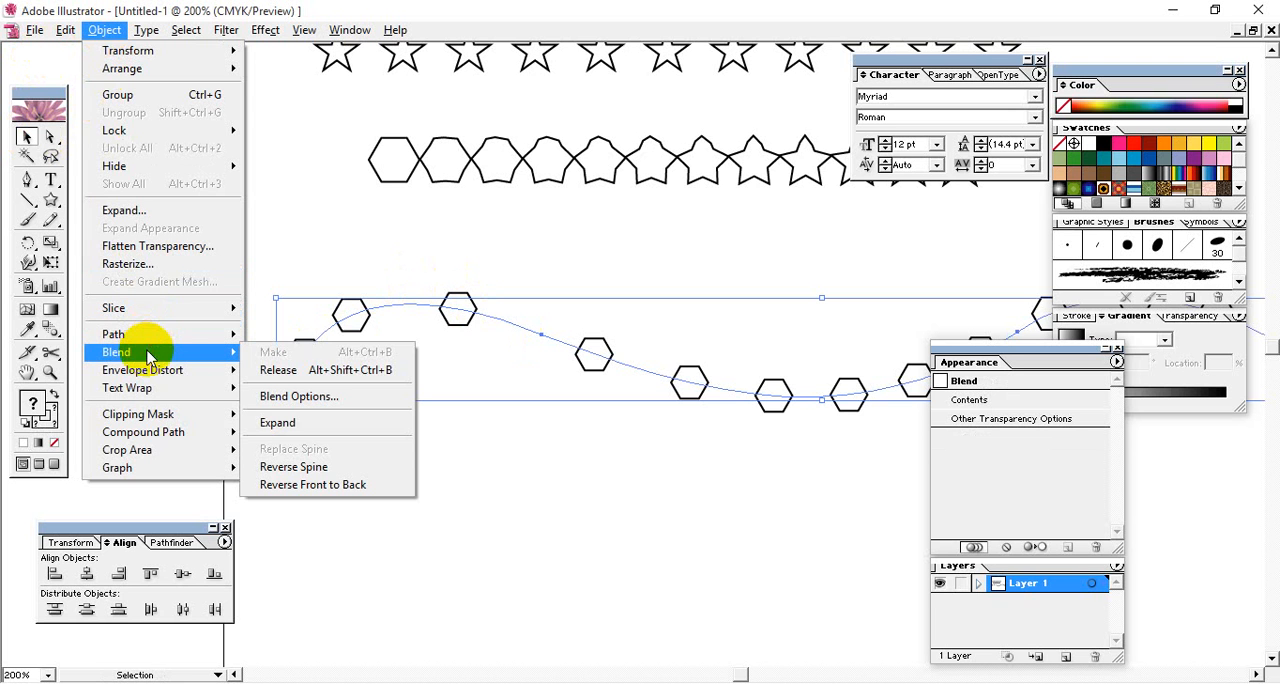
click(284, 423)
click(363, 460)
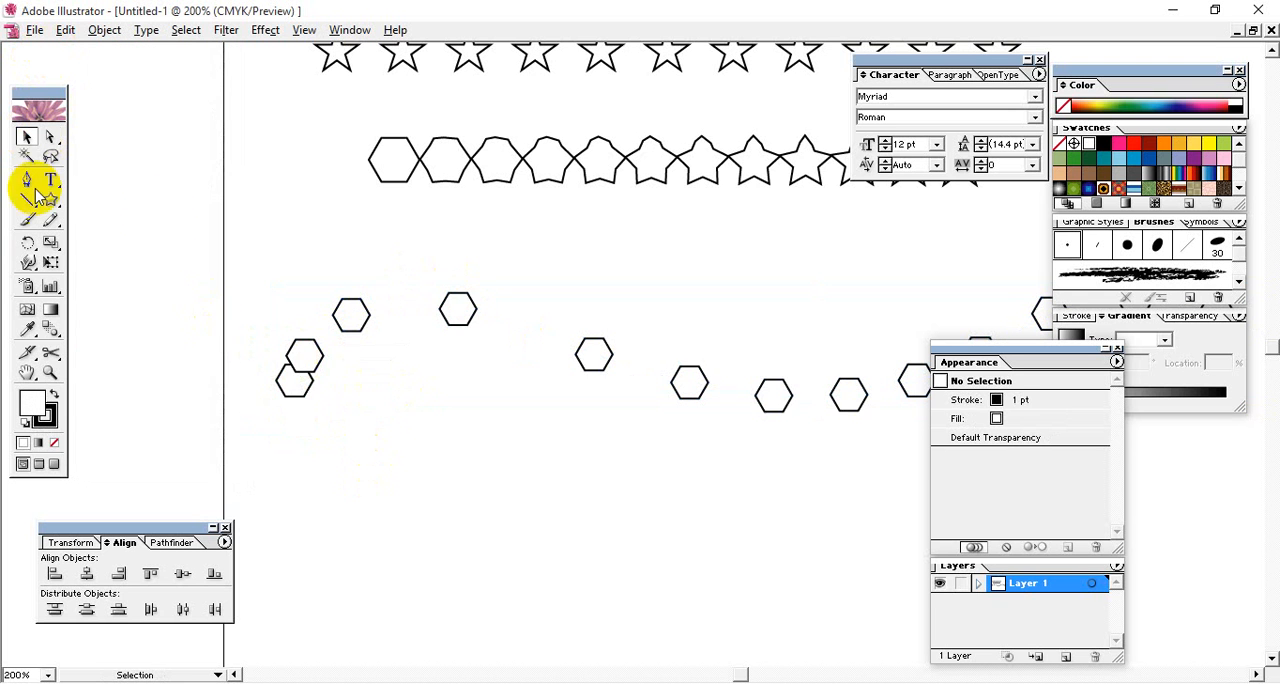
- Move the second hexagon of the expanded wave up and away from the overlapping first hexagon
click(52, 143)
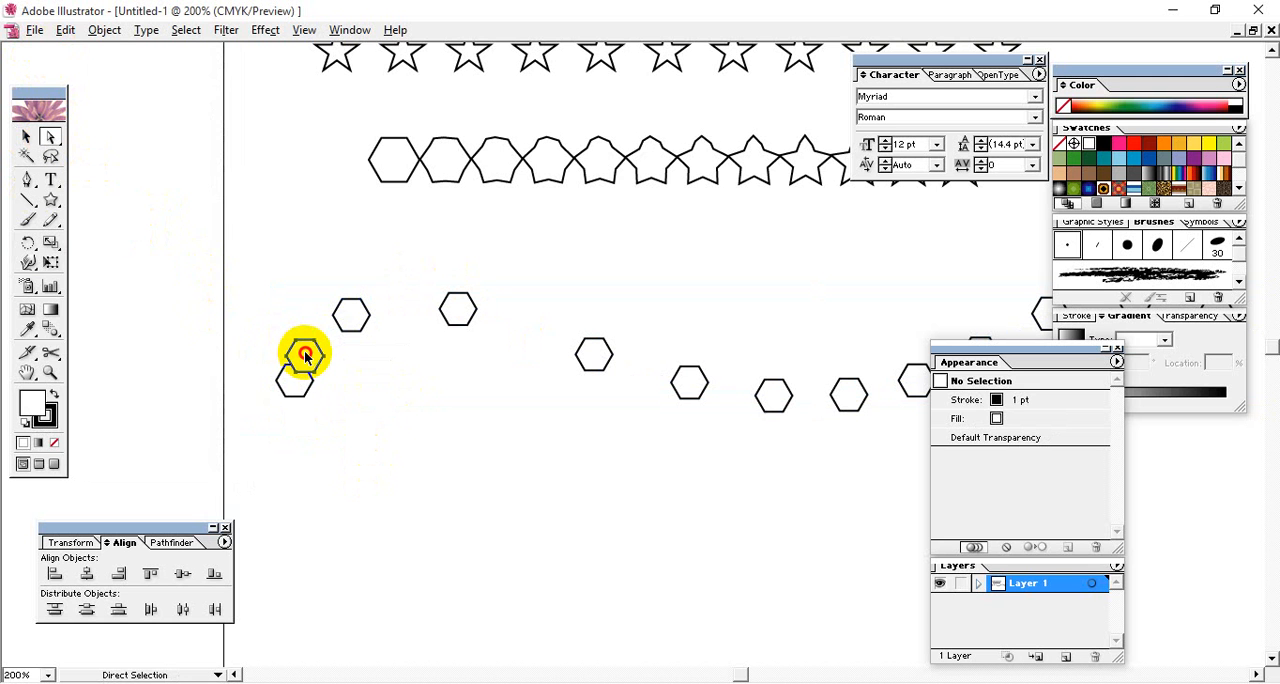
click(308, 352)
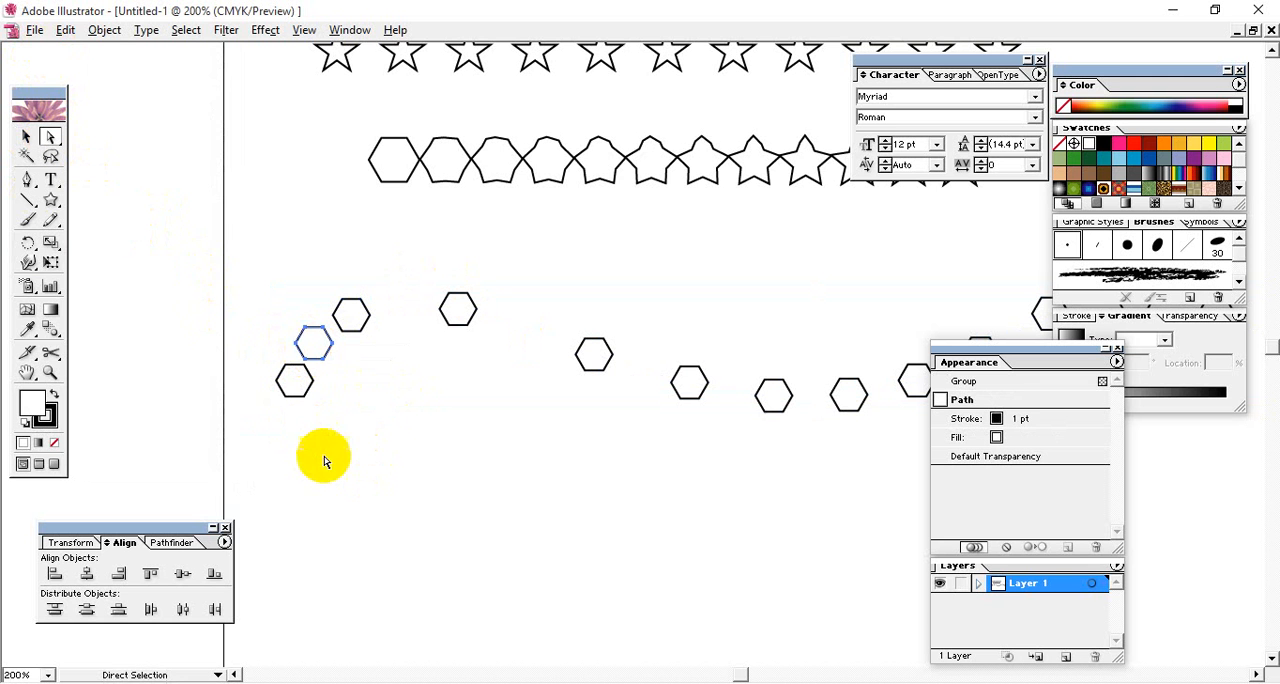
click(414, 457)
drag(431, 423, 205, 389)
drag(530, 435, 233, 385)
drag(441, 412, 632, 445)
drag(456, 444, 668, 475)
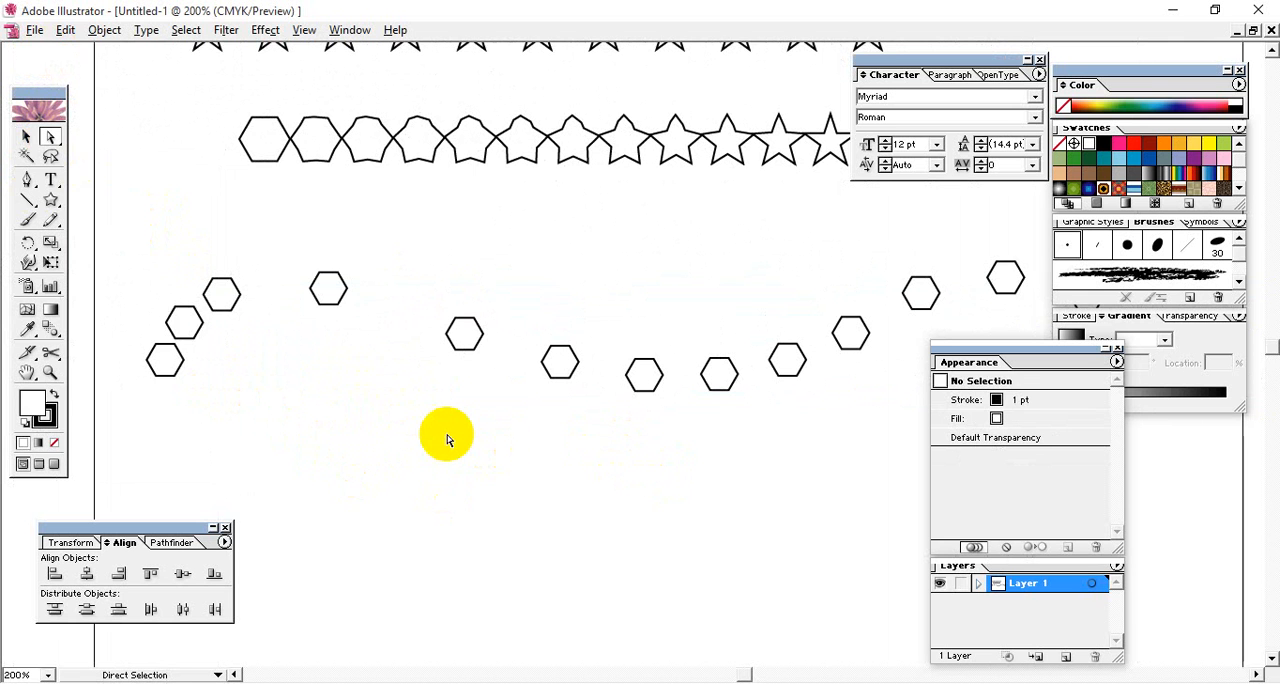
- Undo the hexagon's move and the expansion of the blend
key(ctrl+z)
key(ctrl+z)
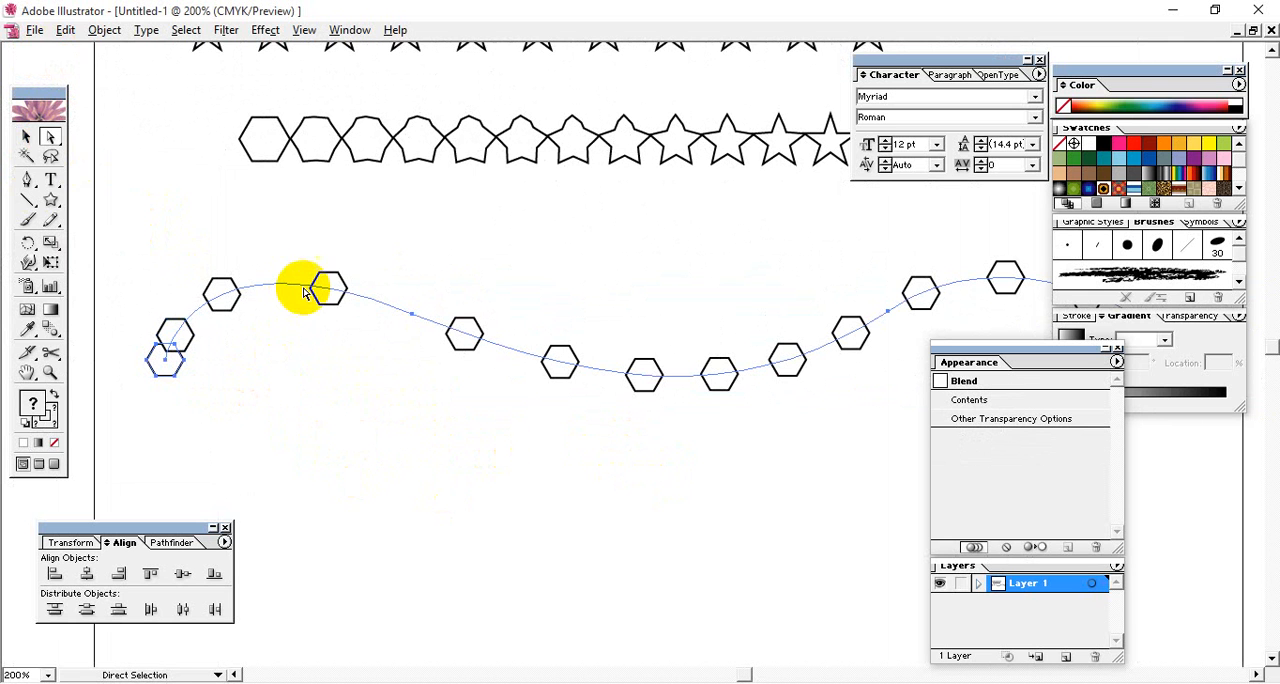
- Try a black fill on the whole wavy hexagon blend and remove the fill
click(27, 136)
click(314, 297)
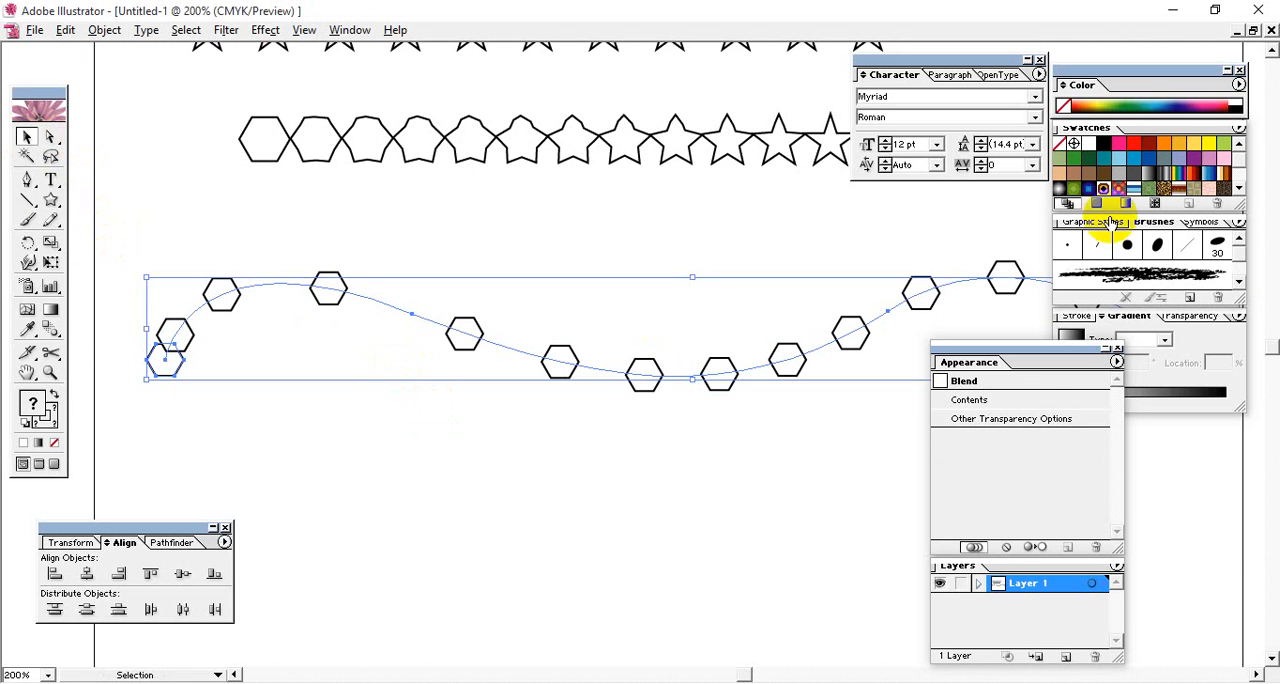
click(1096, 148)
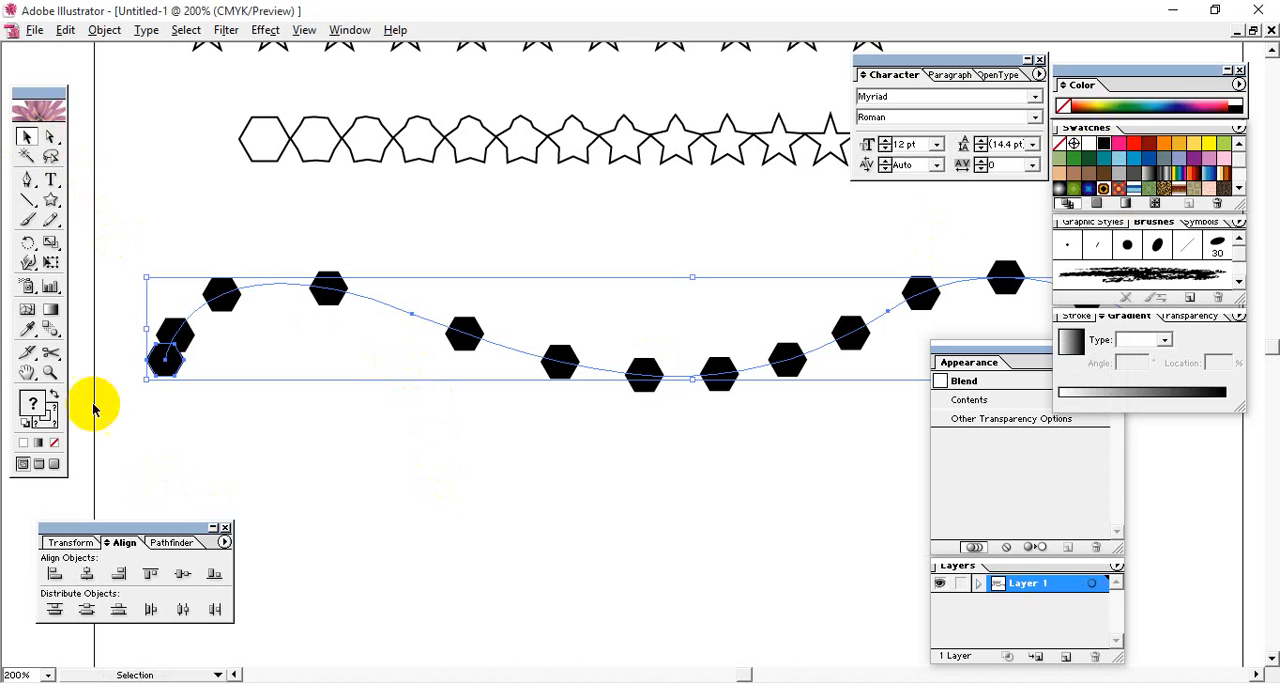
click(55, 441)
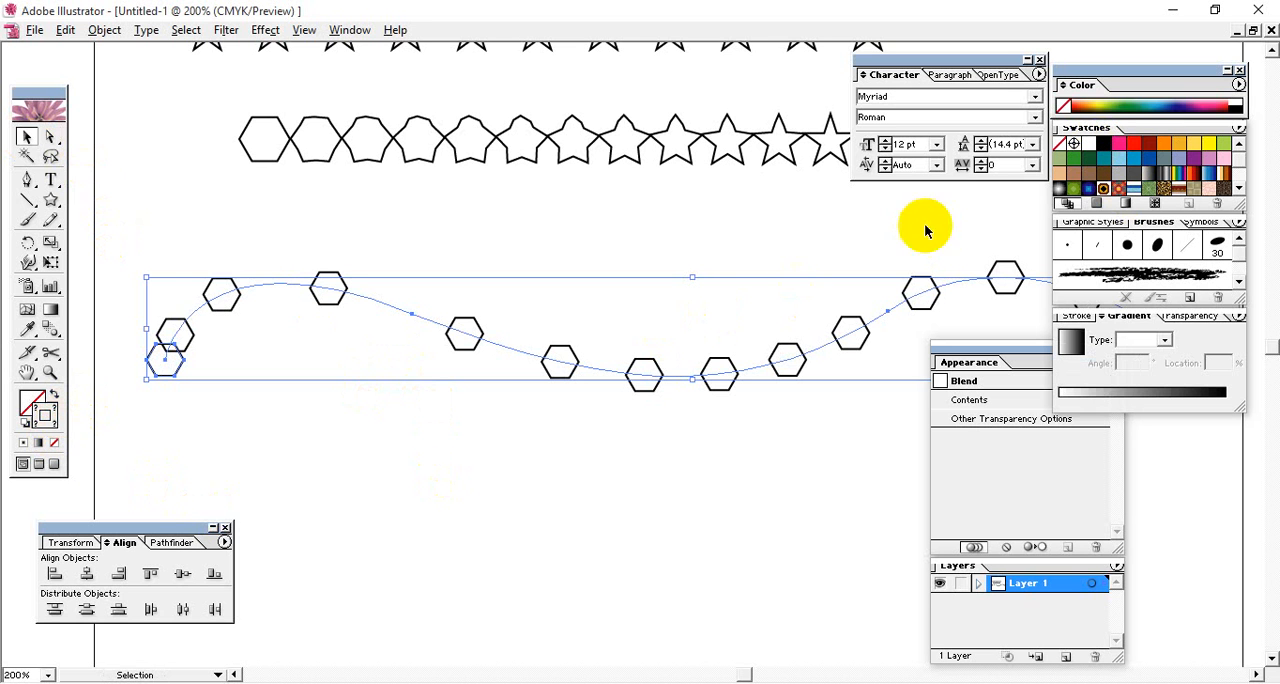
- Give the wavy hexagon blend a red stroke and a mid-gray fill, and deselect it
click(1127, 159)
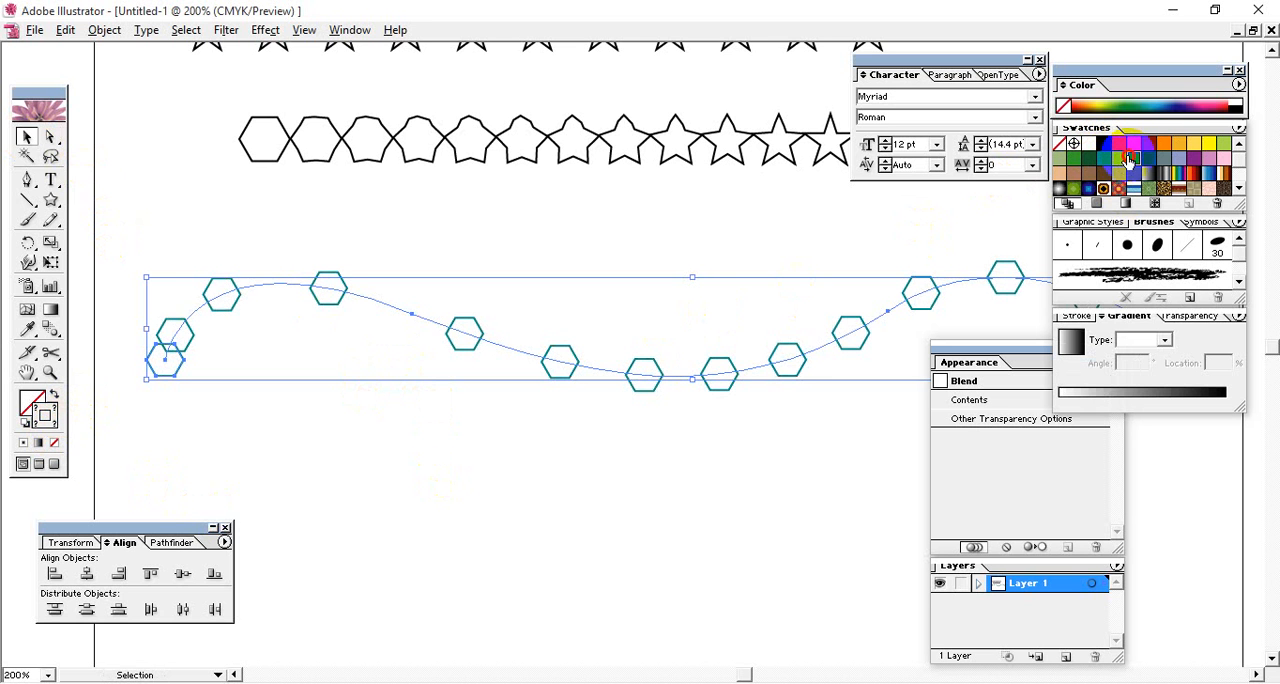
click(1118, 148)
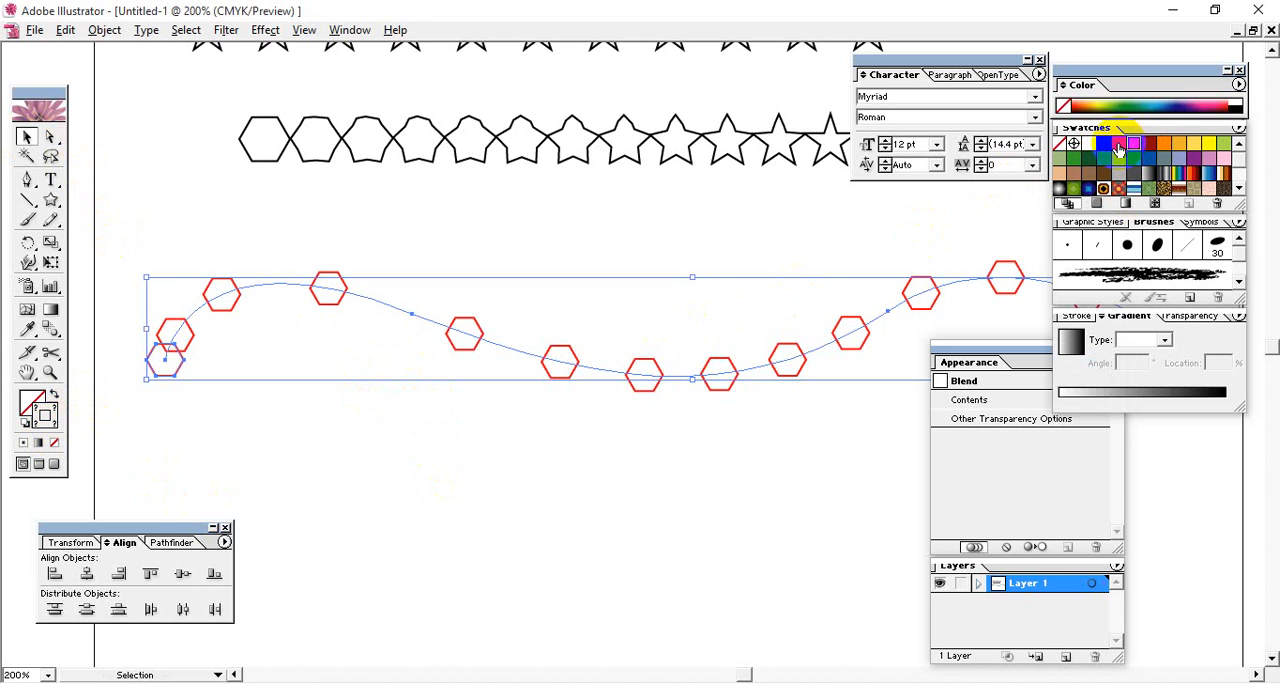
double_click(37, 410)
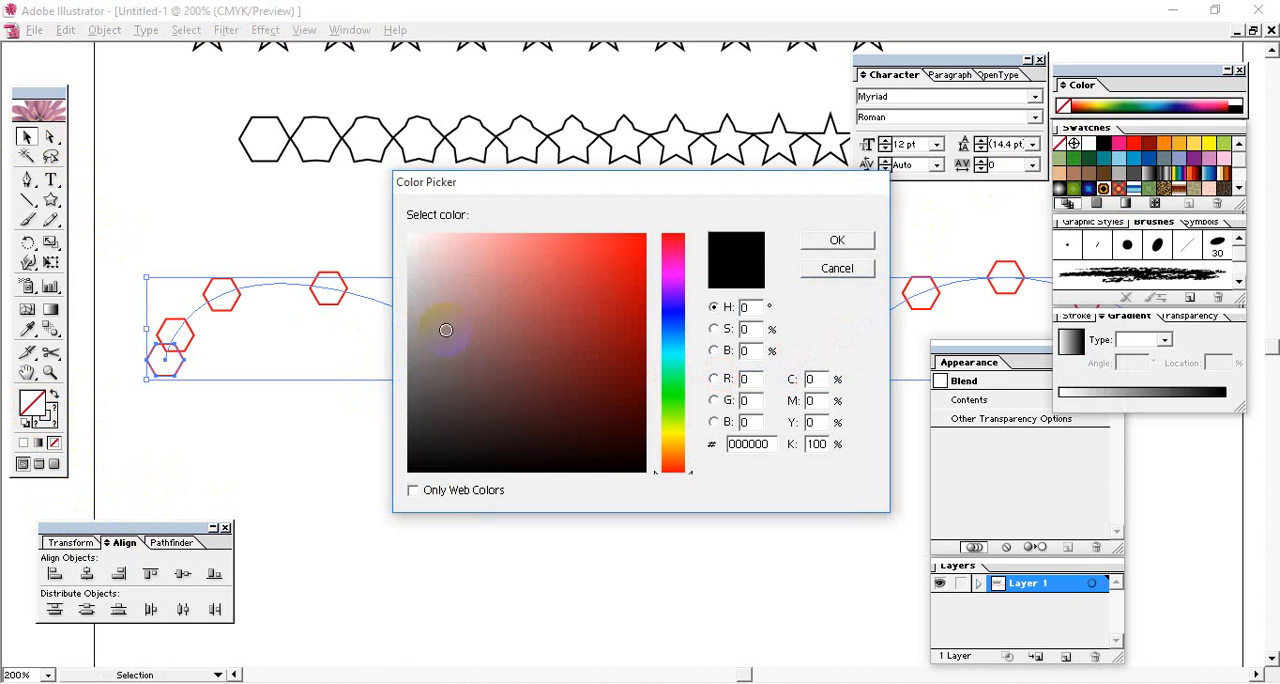
click(410, 338)
click(815, 244)
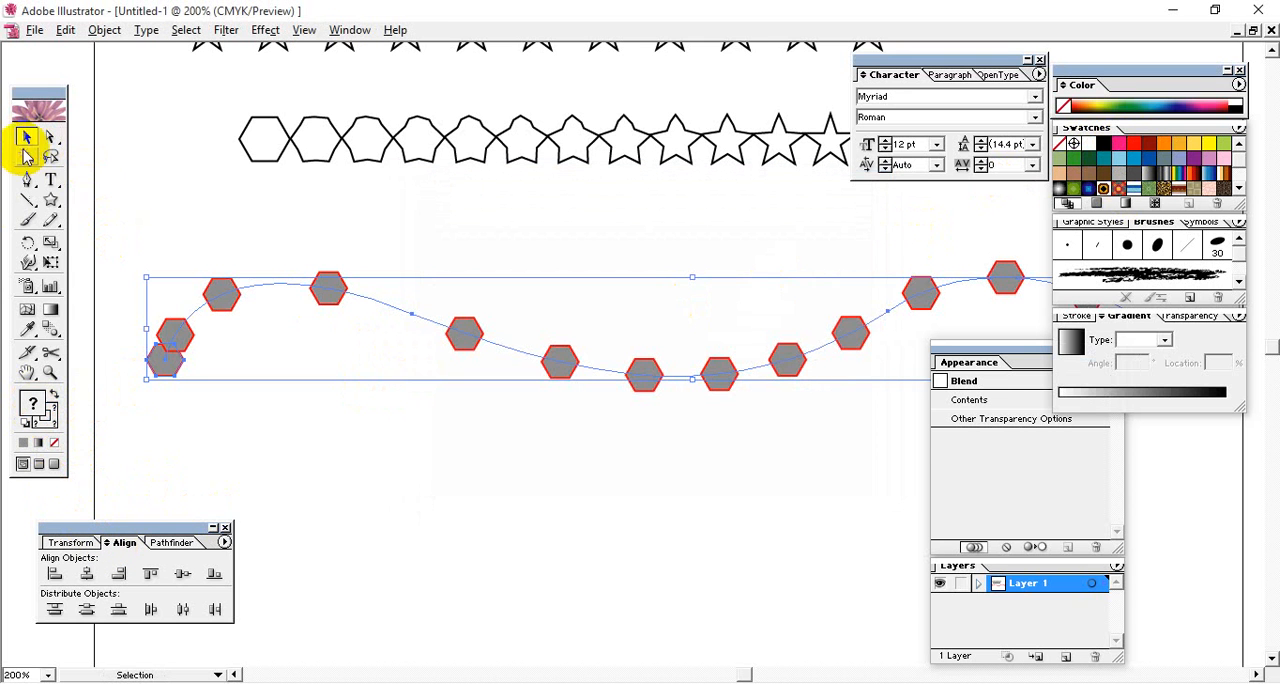
click(546, 524)
drag(740, 460, 431, 551)
drag(682, 508, 680, 390)
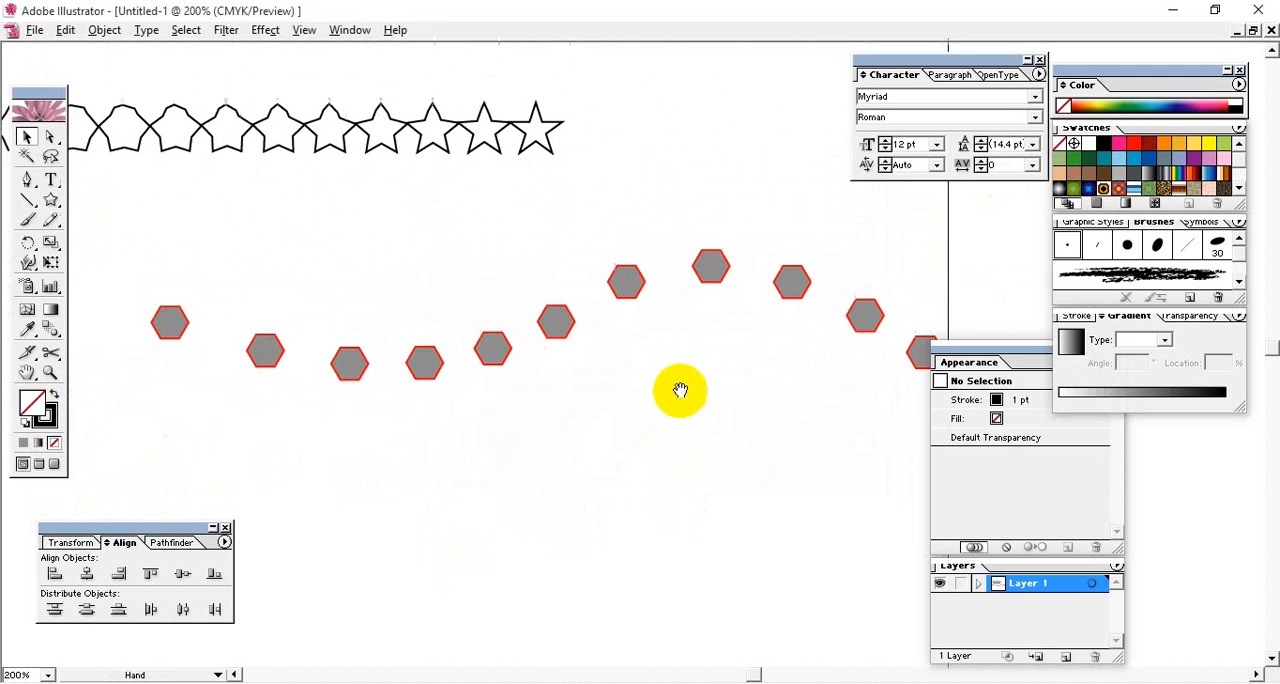
- Delete the wavy hexagon blend
click(434, 340)
key(Delete)
drag(292, 411, 777, 506)
drag(600, 436, 489, 379)
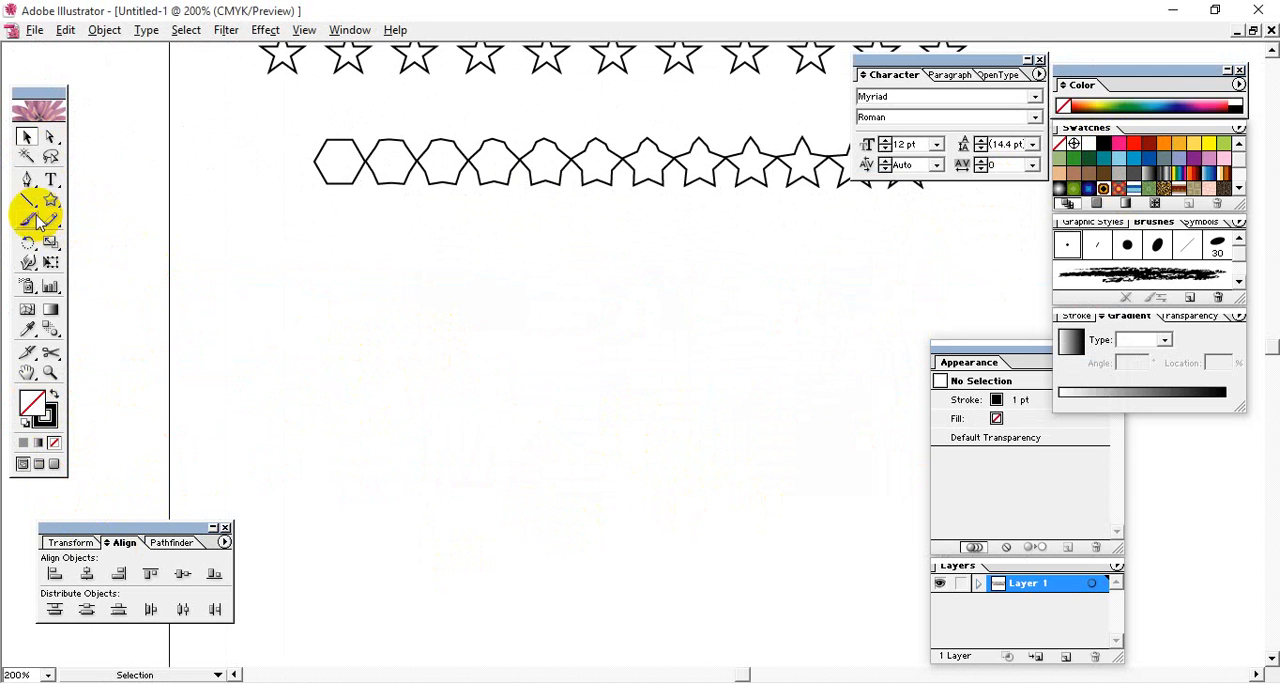
- Draw a long open scalloped path below the remaining rows with the Pen tool, with straight end segments, two rounded dips and sharp peaks
click(28, 185)
click(293, 447)
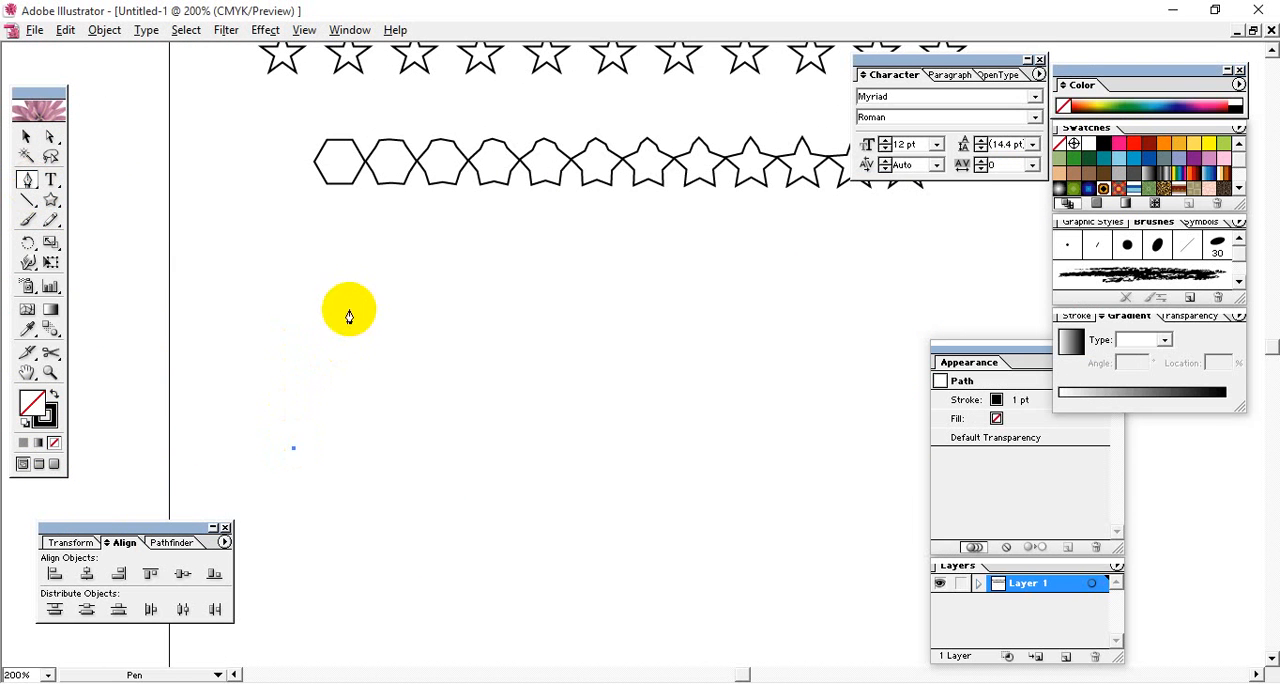
click(348, 310)
drag(646, 494, 820, 472)
drag(902, 420, 586, 343)
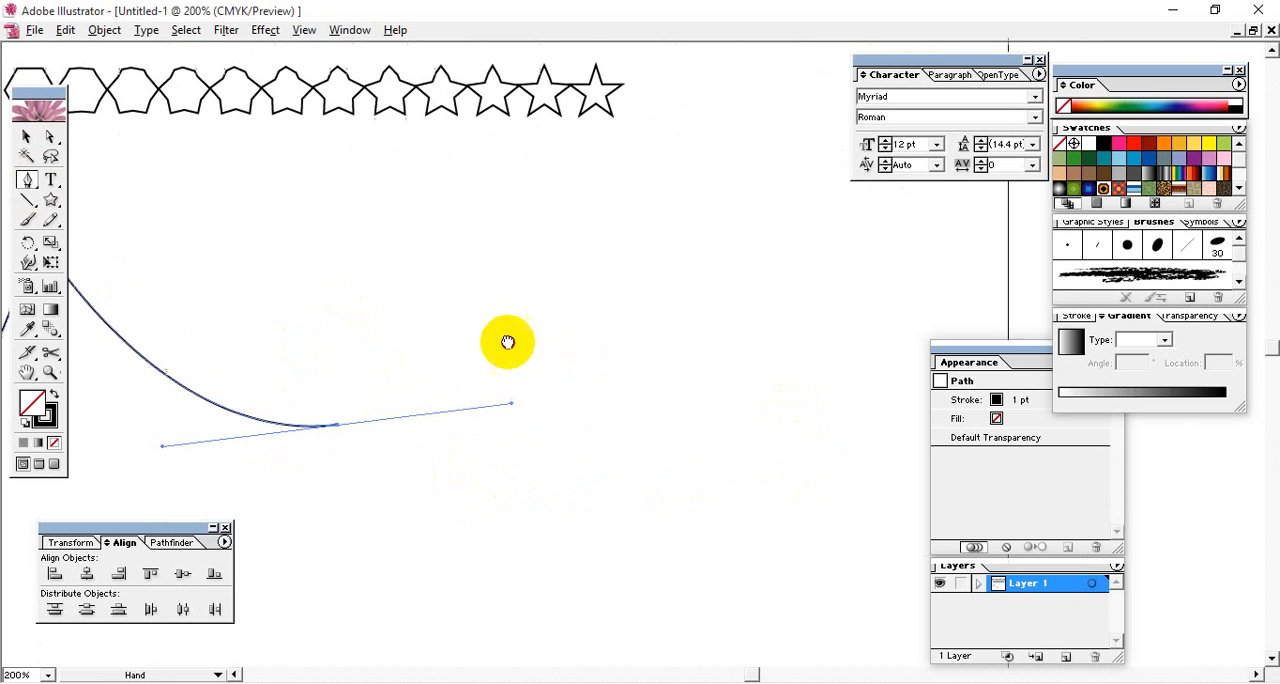
click(510, 252)
drag(742, 409, 946, 373)
drag(785, 484, 588, 470)
click(805, 244)
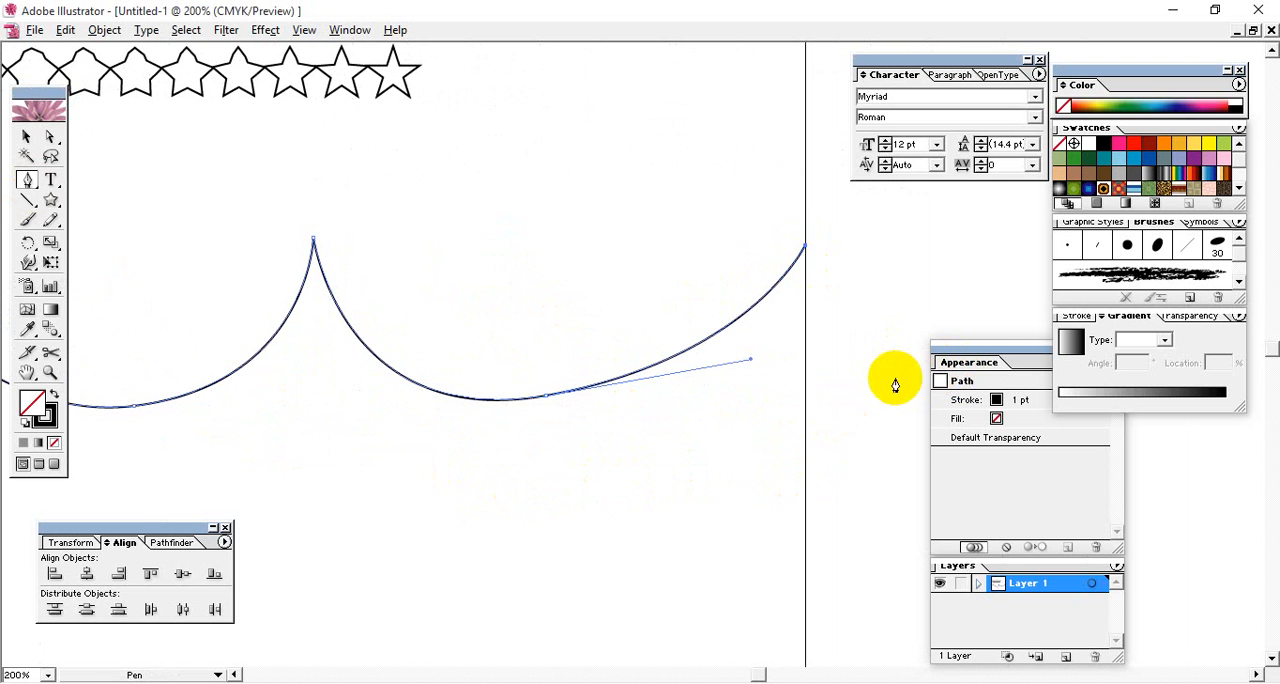
click(23, 136)
drag(382, 364, 929, 404)
drag(603, 414, 557, 509)
click(380, 506)
- Replace the spine of the hexagon-to-star blend with the scalloped path and deselect everything
click(371, 391)
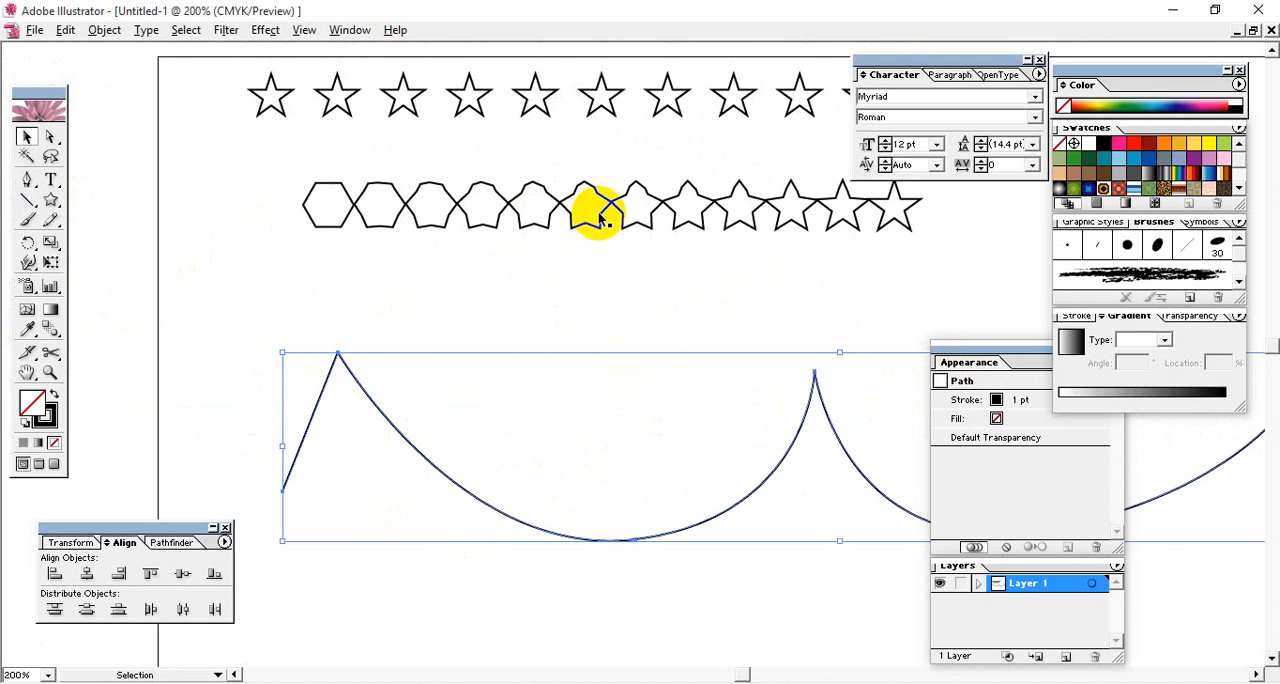
shift+click(436, 204)
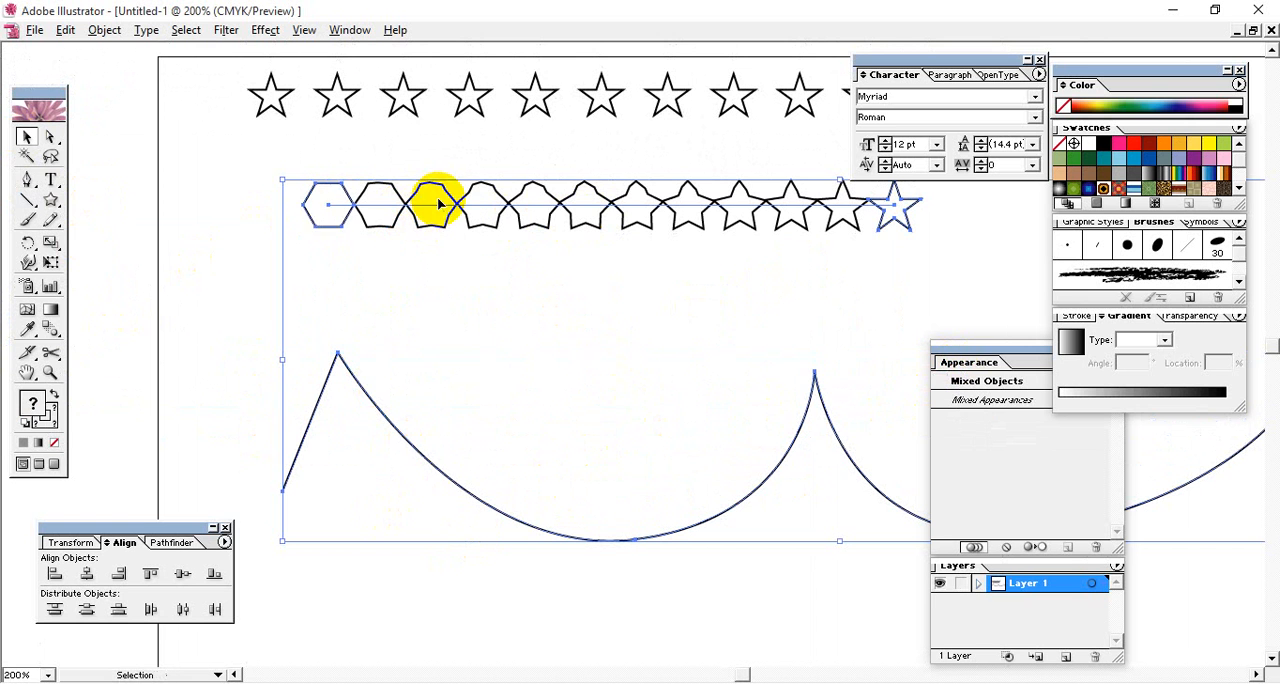
click(105, 30)
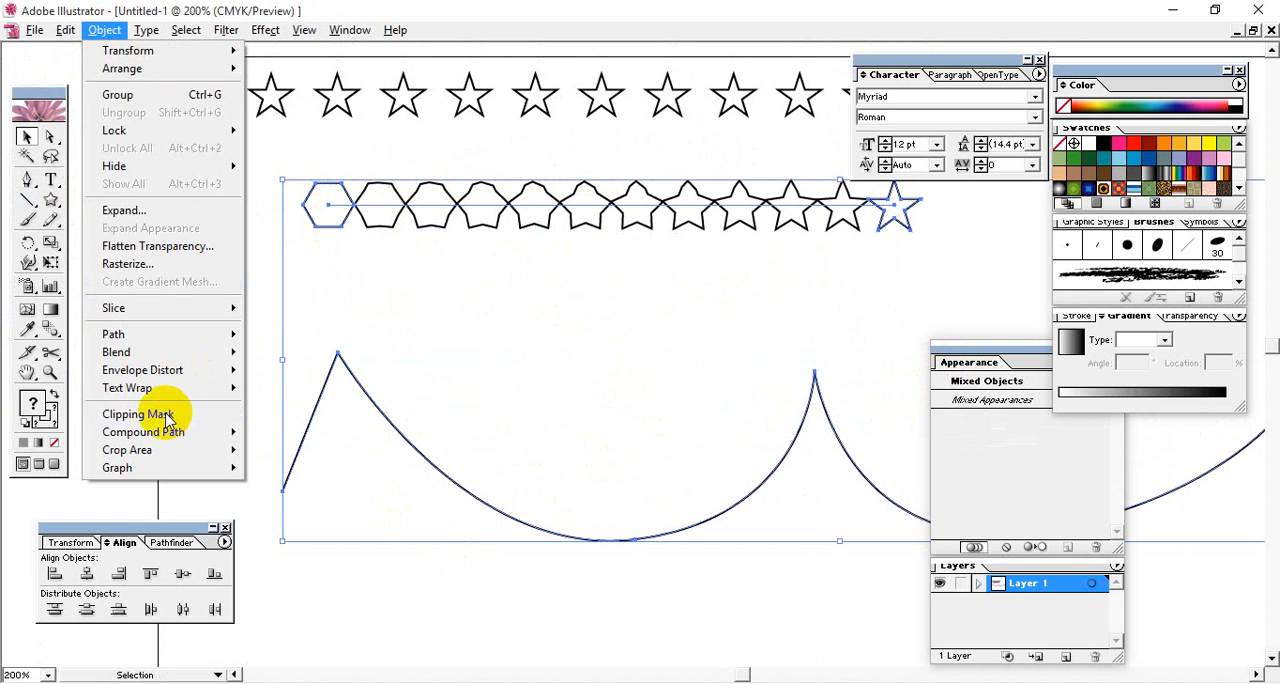
mouse_move(154, 354)
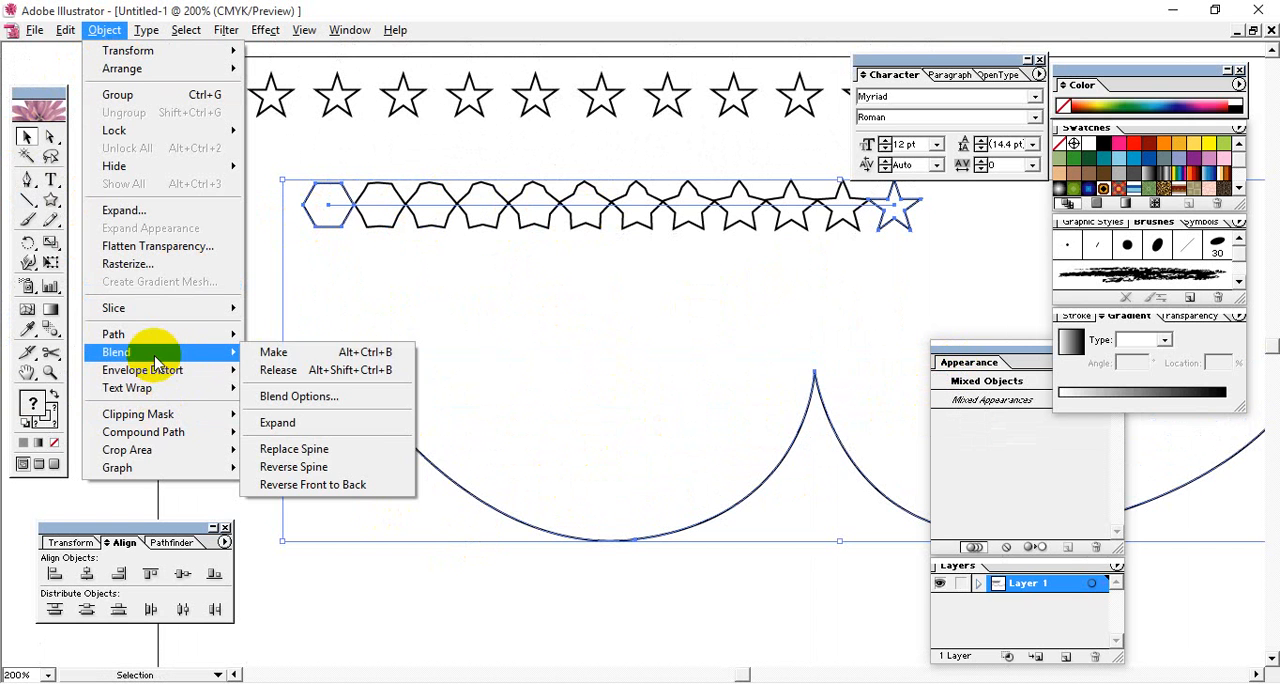
click(318, 450)
click(547, 404)
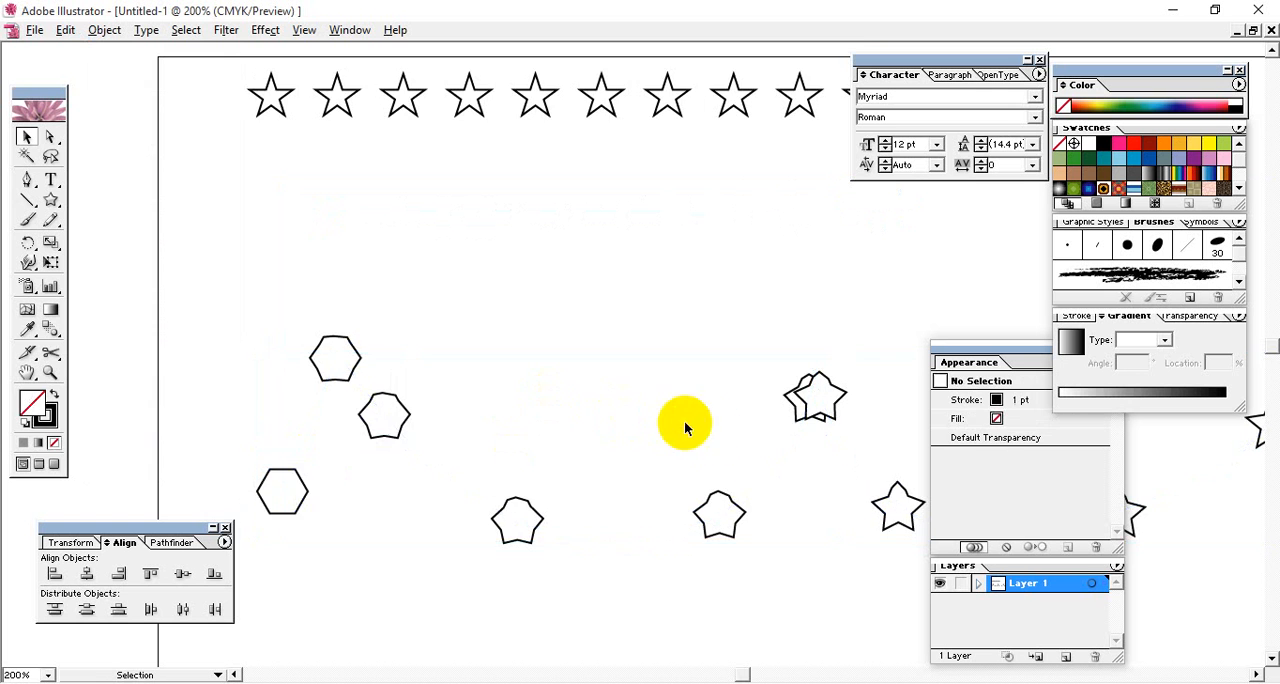
- Expand the hexagon-to-star blend on the scalloped spine into individual shapes and deselect them
drag(684, 420, 271, 294)
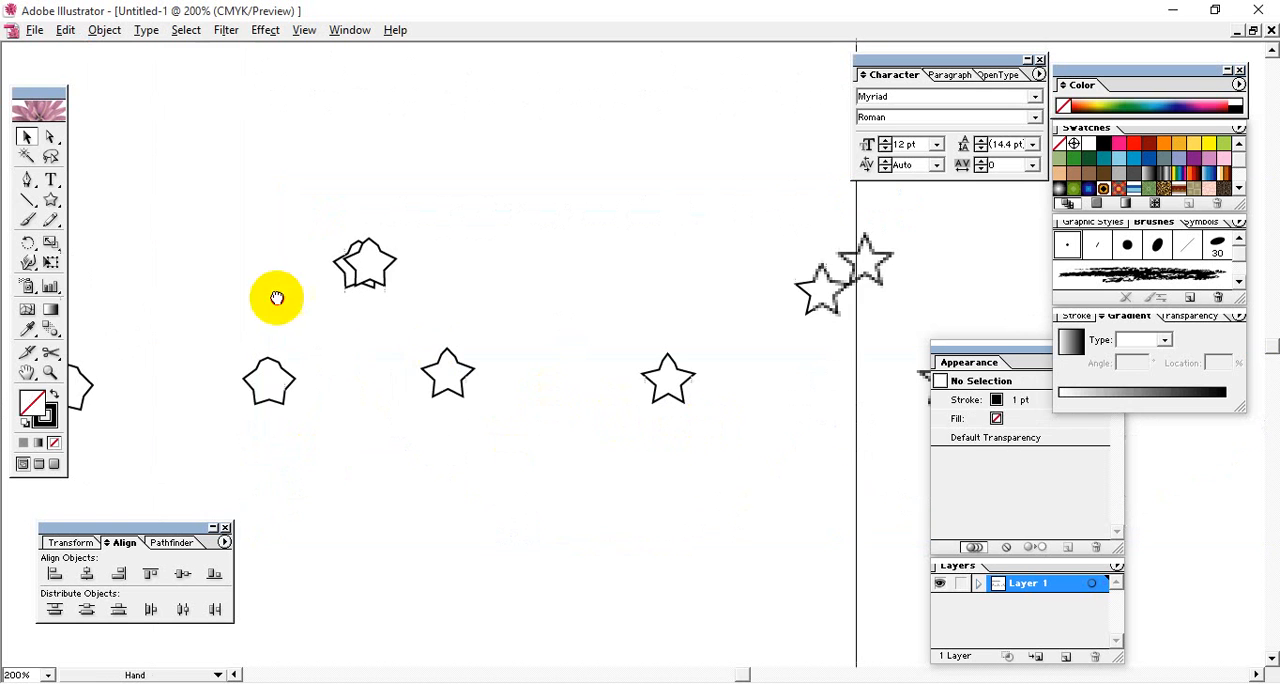
click(366, 265)
click(104, 30)
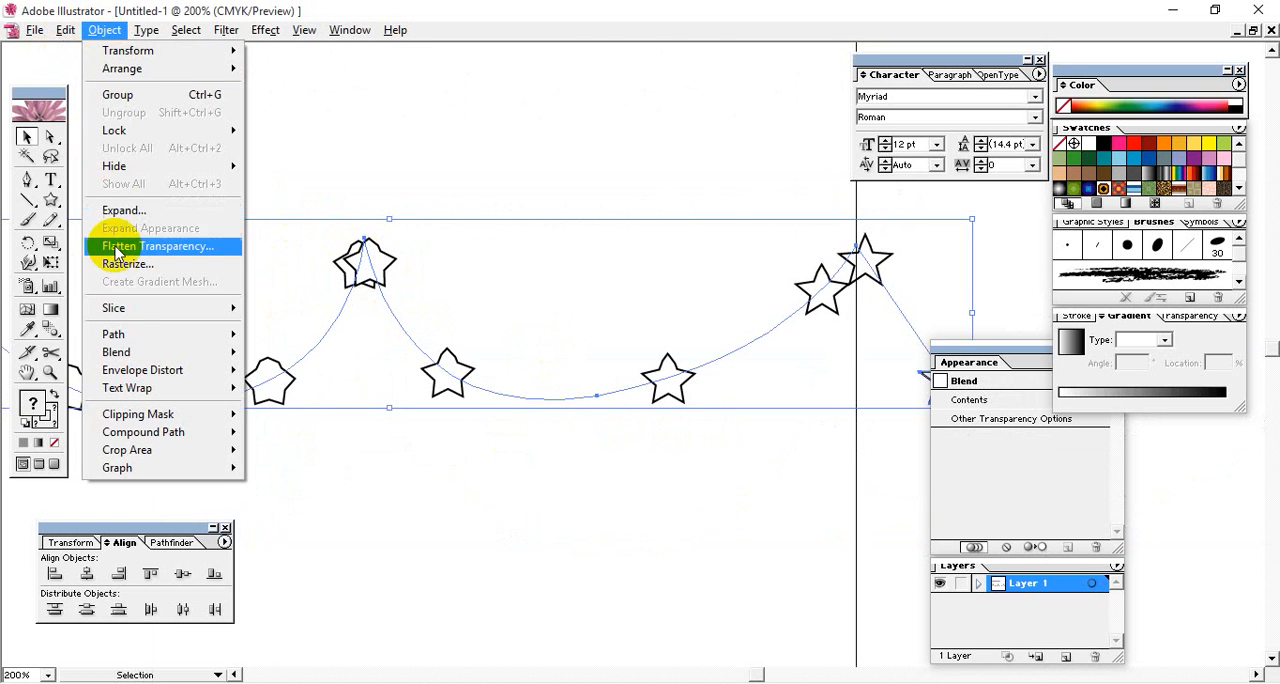
mouse_move(200, 352)
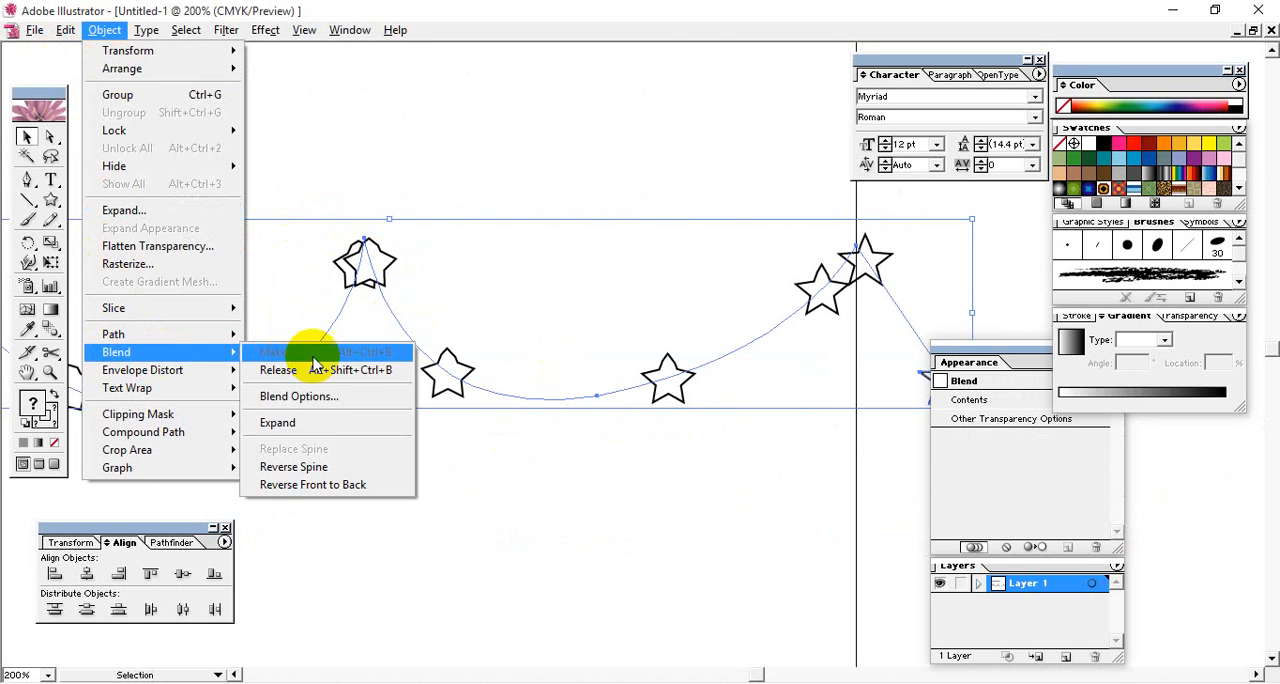
click(320, 424)
click(227, 170)
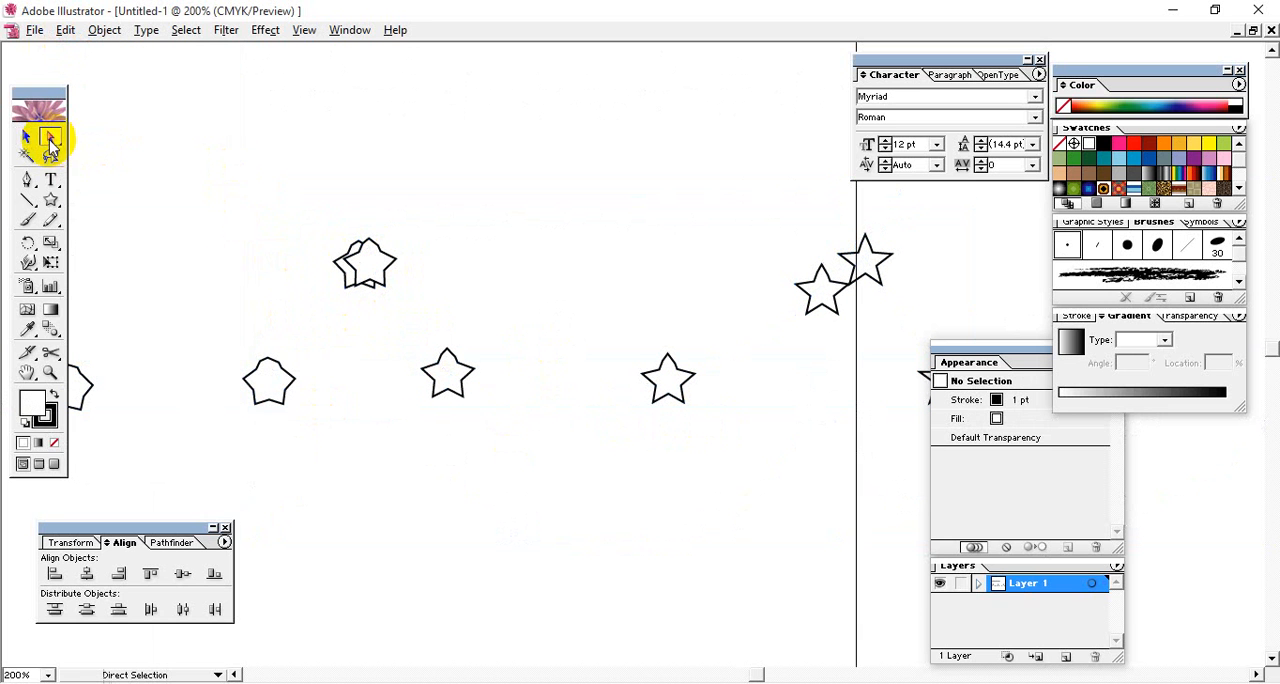
- Separate the overlapping shapes by moving one of the middle pair to the left and the lower overlapping star down and left
click(353, 278)
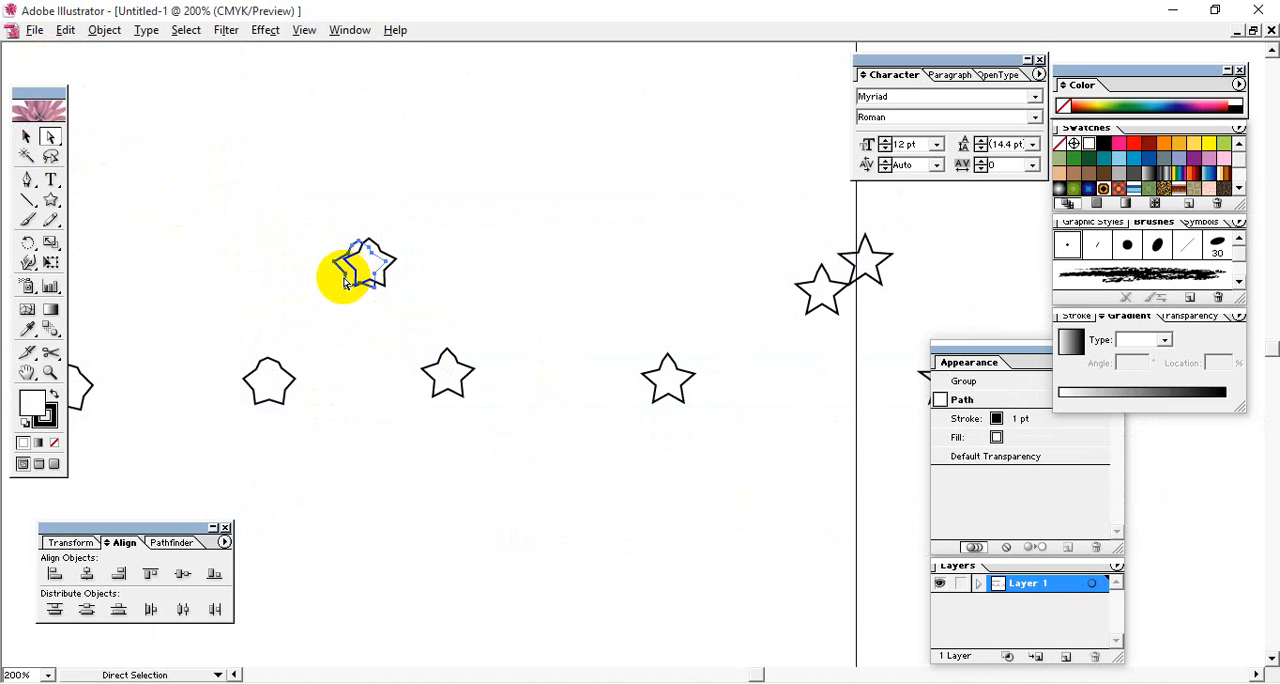
click(351, 329)
key(space)
drag(382, 360, 258, 337)
click(702, 273)
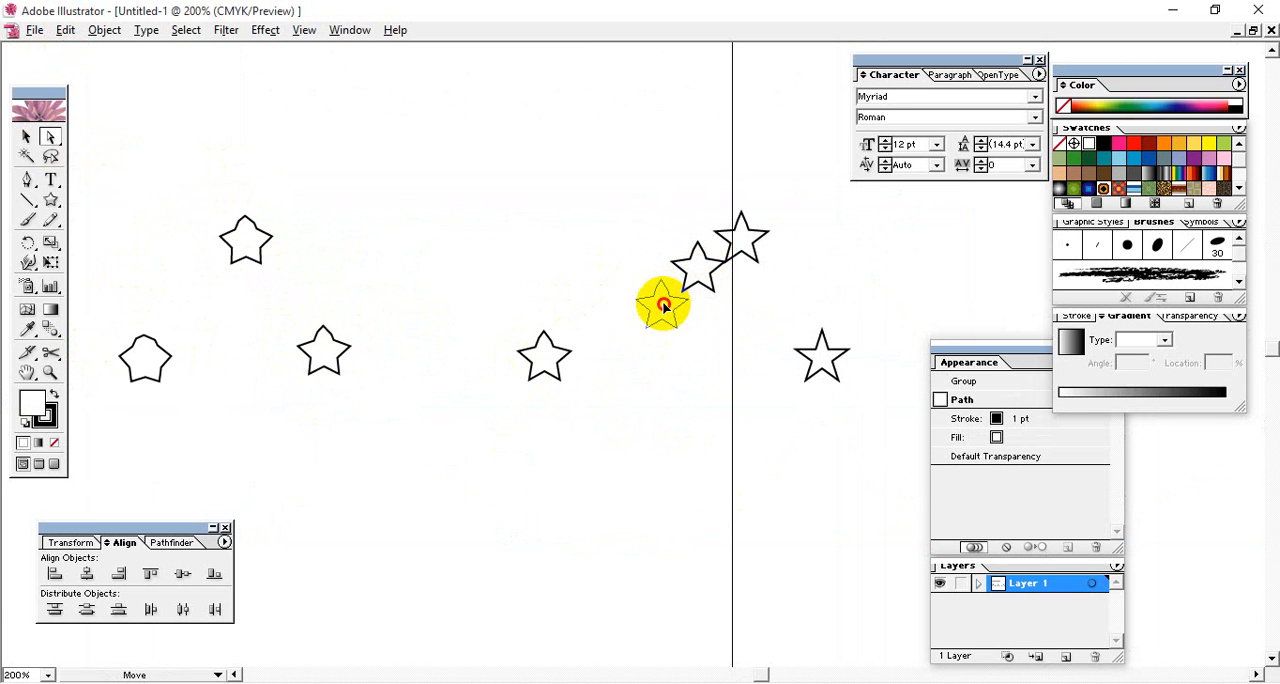
drag(661, 312, 661, 311)
click(671, 391)
- Move the rounded shape just below the upper hexagon slightly down and right, and deselect it
key(space)
drag(352, 525, 638, 525)
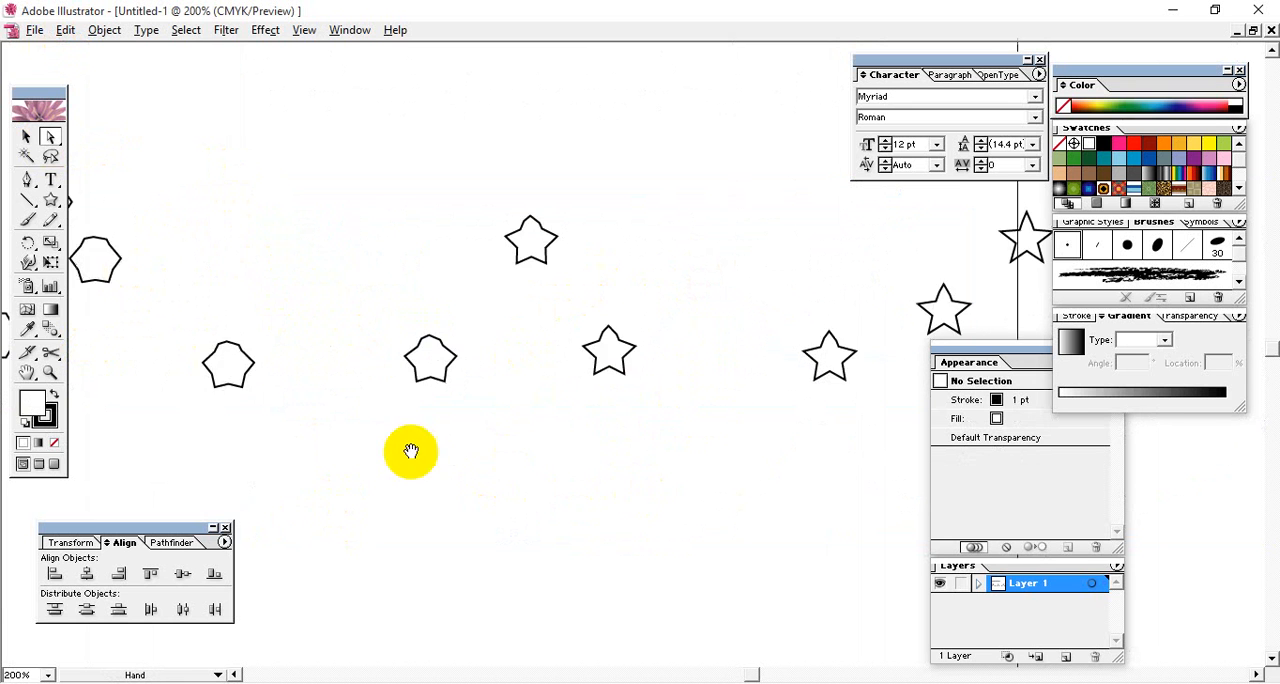
drag(411, 451, 595, 468)
click(335, 287)
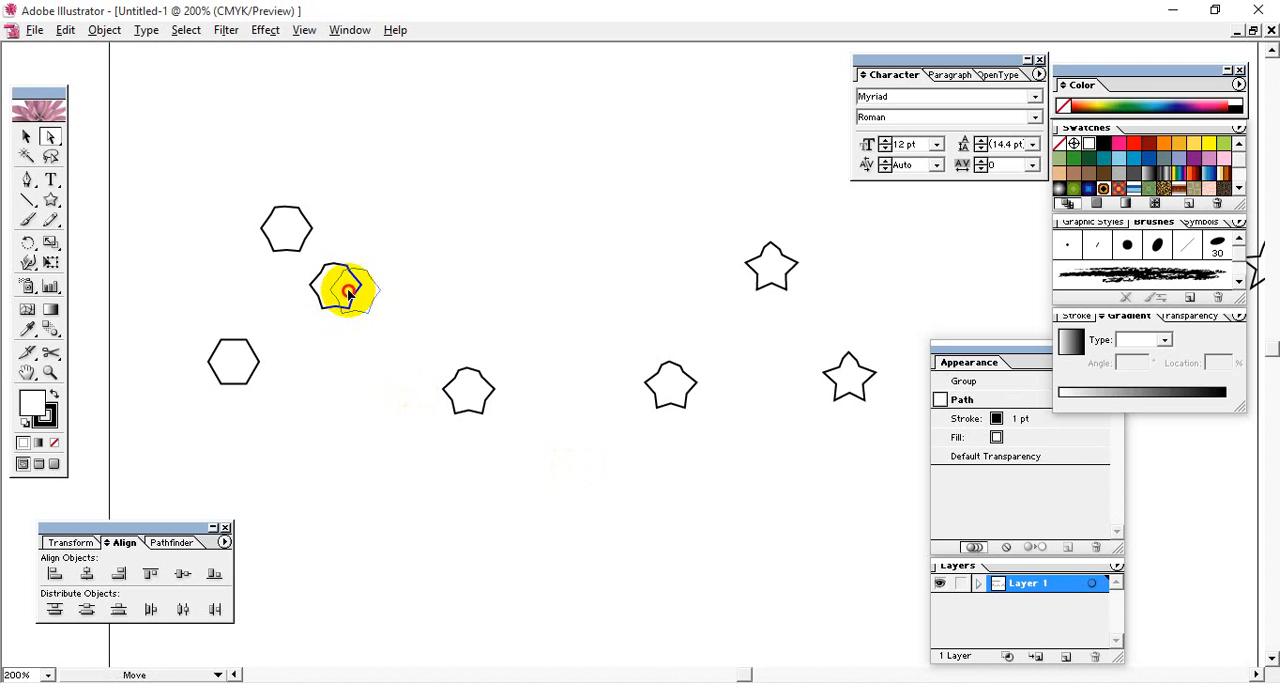
click(402, 432)
- Move the straight row of blended stars above the artboard and deselect it
key(space)
drag(486, 478, 316, 418)
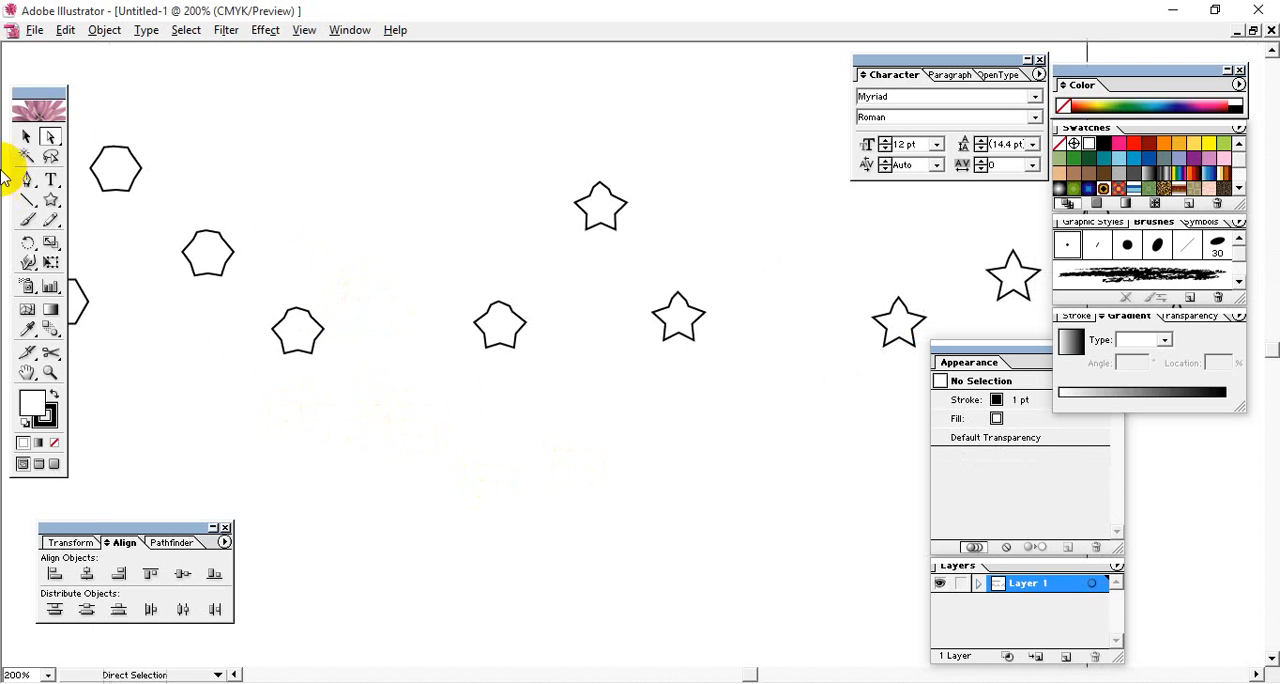
key(ctrl+minus)
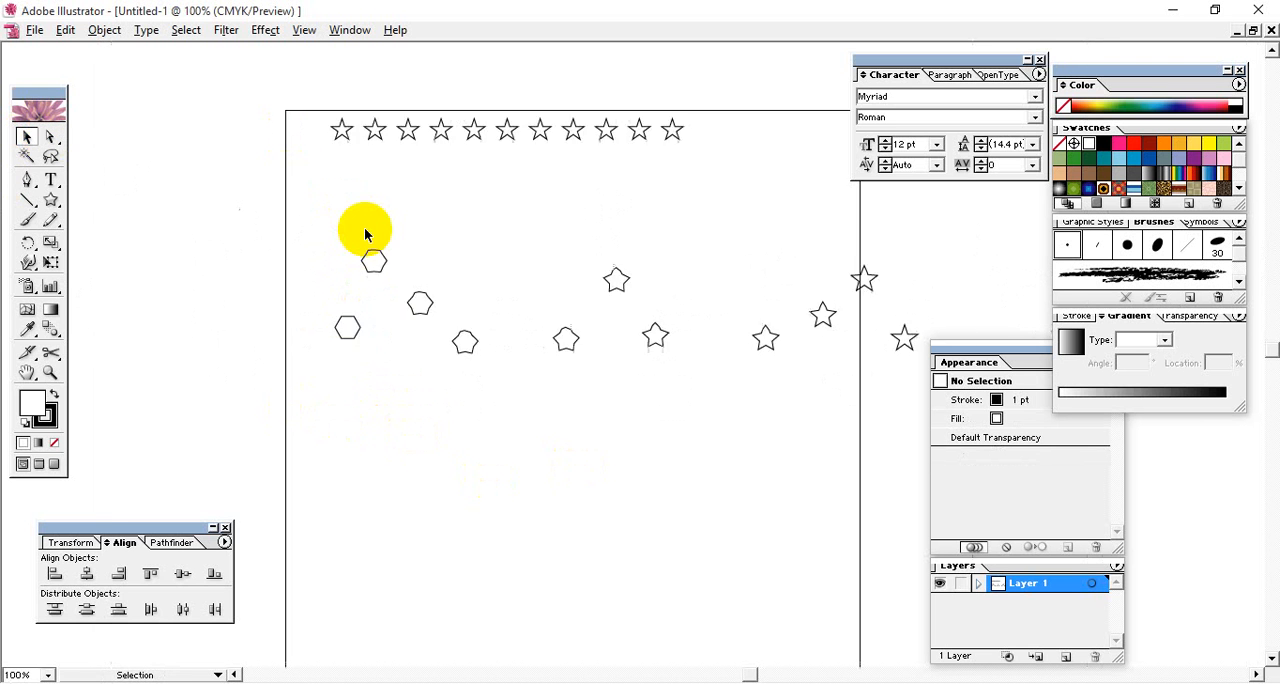
key(ctrl+minus)
key(space)
drag(500, 312, 281, 278)
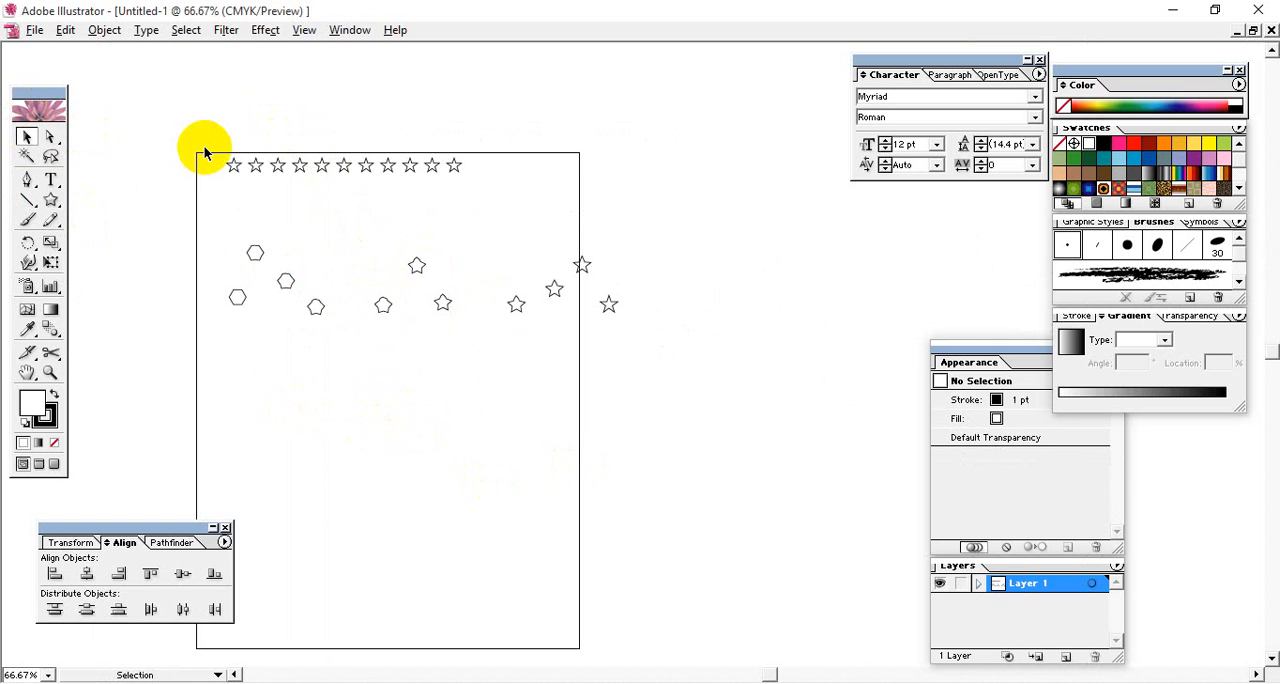
drag(204, 153, 657, 394)
click(425, 216)
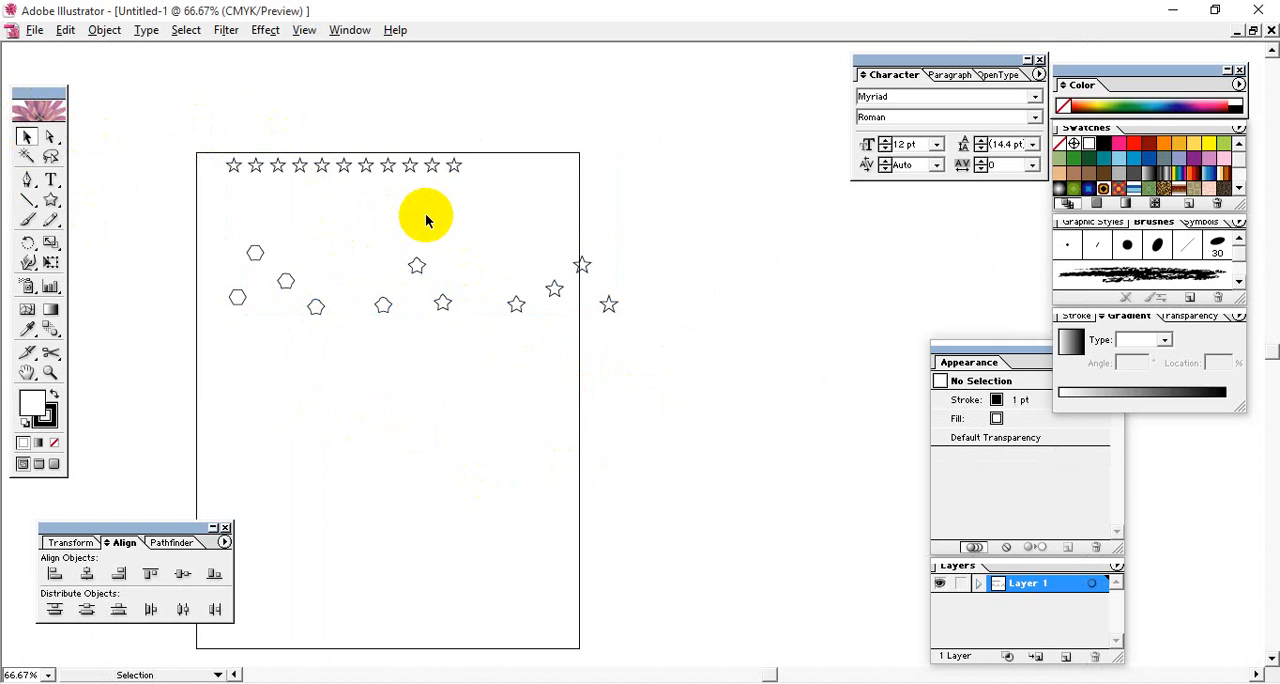
click(325, 175)
drag(277, 166, 268, 108)
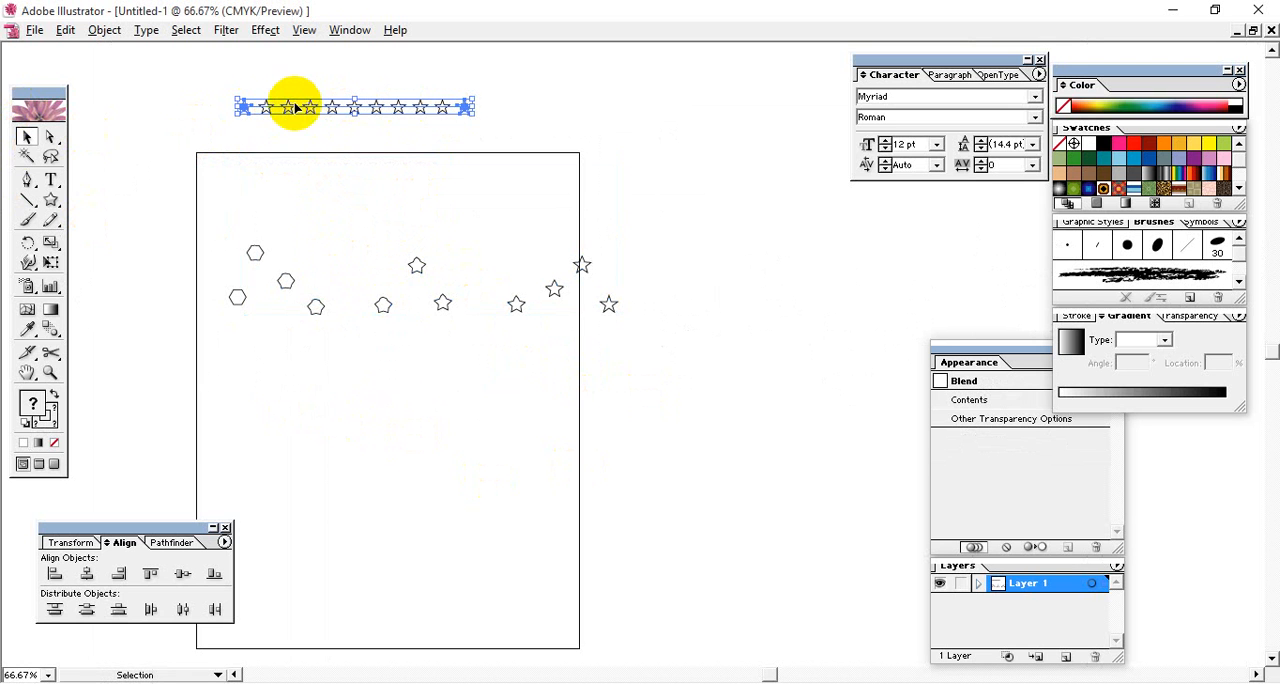
click(454, 150)
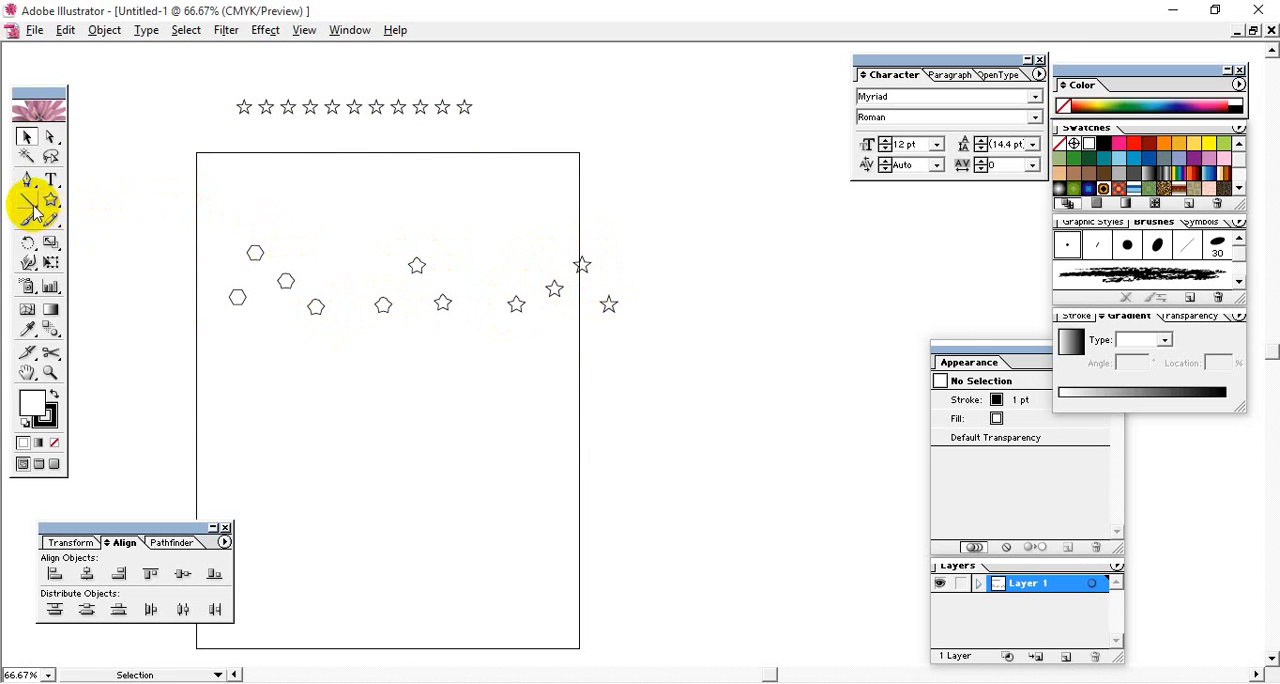
- Draw a large spiral centred to the right of the artboard and set its fill to None
drag(32, 201, 98, 204)
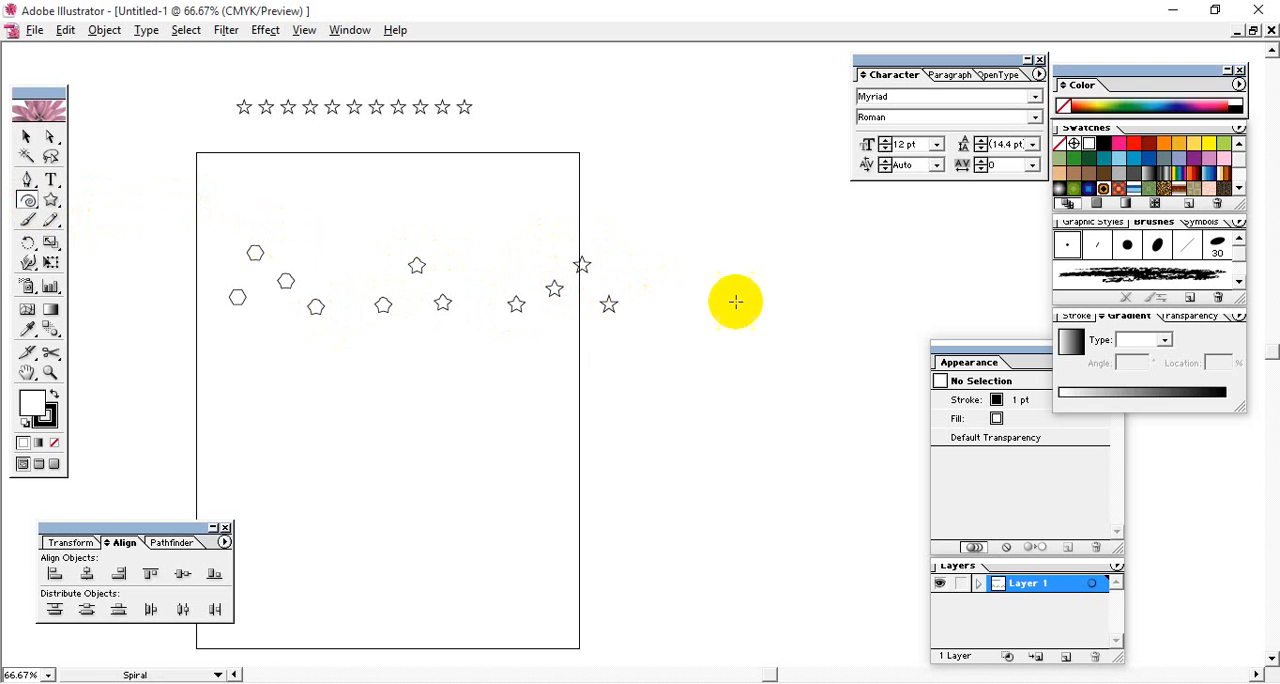
key(space)
drag(785, 403, 356, 481)
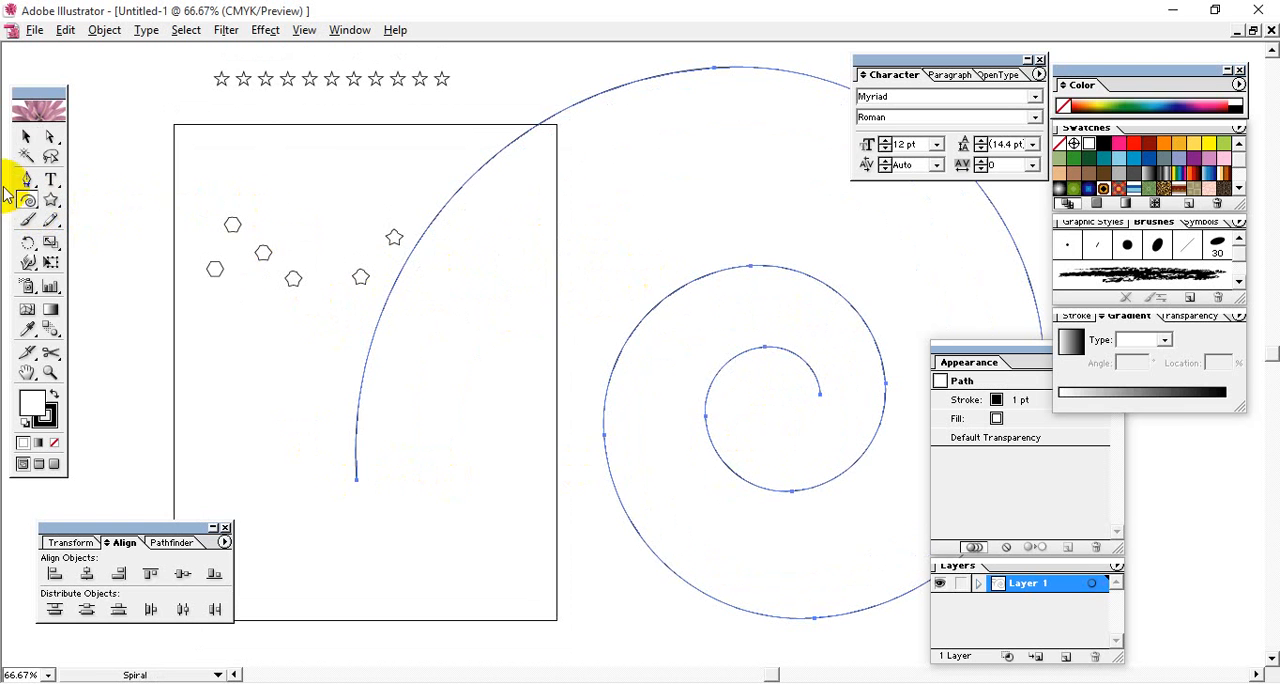
click(26, 138)
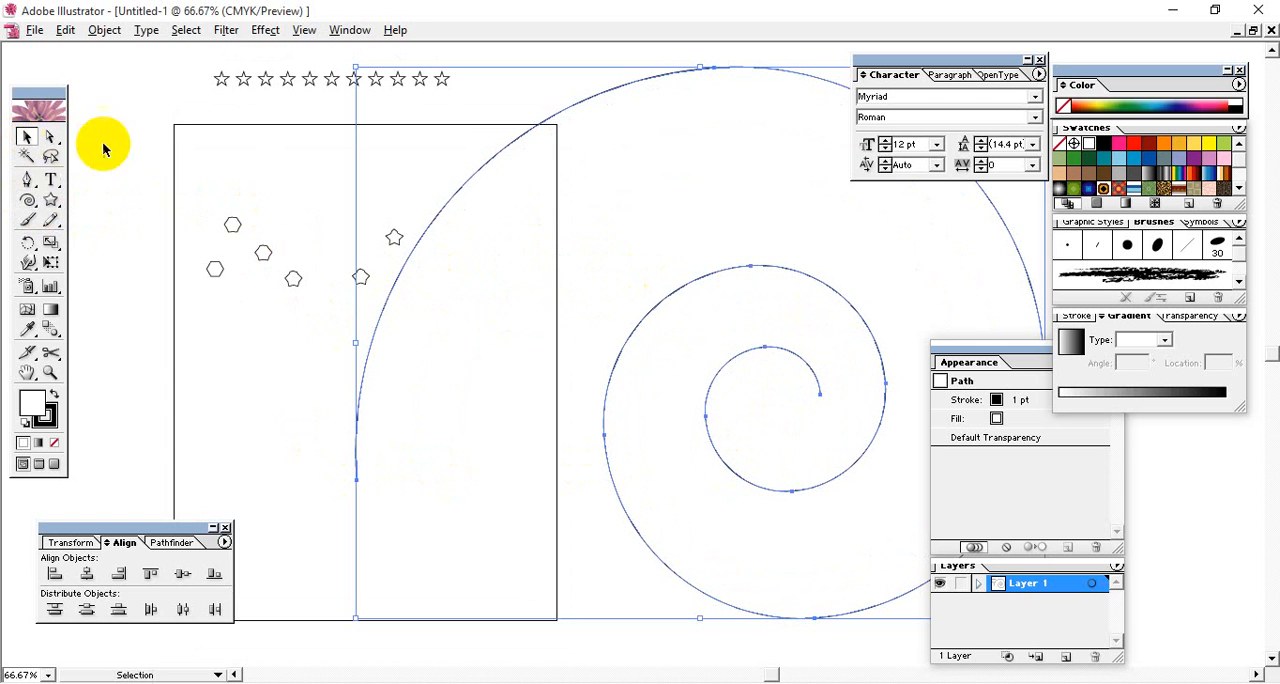
click(56, 442)
- Replace the spine of the straight star blend with the spiral and deselect everything
shift+click(291, 87)
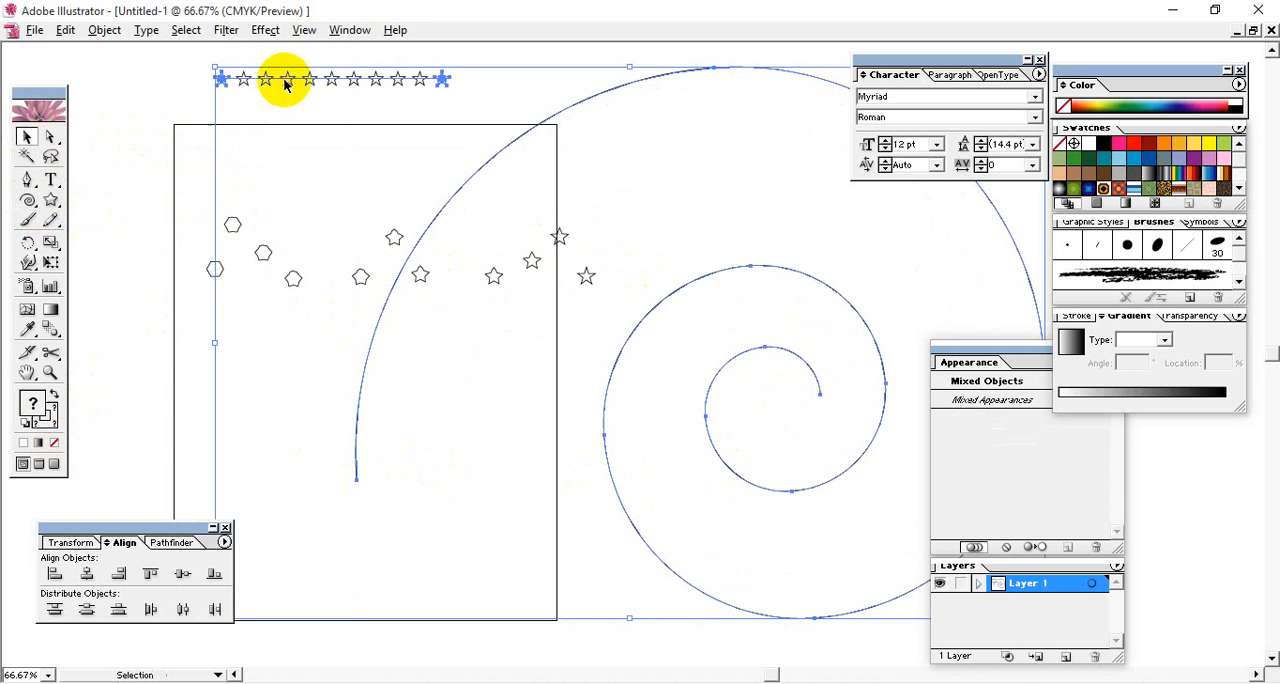
click(104, 30)
mouse_move(126, 355)
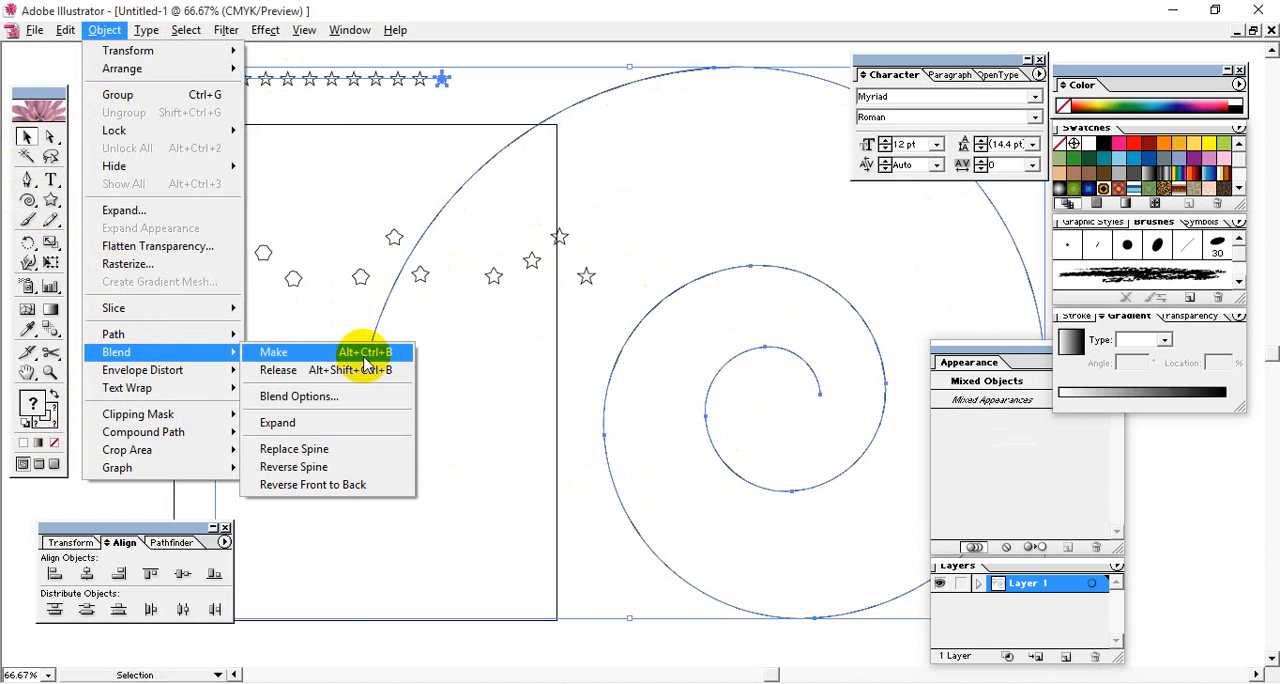
click(366, 449)
click(475, 404)
- Set the spiral star blend's spacing to 105 specified steps and deselect it
key(space)
drag(541, 389, 477, 316)
click(564, 268)
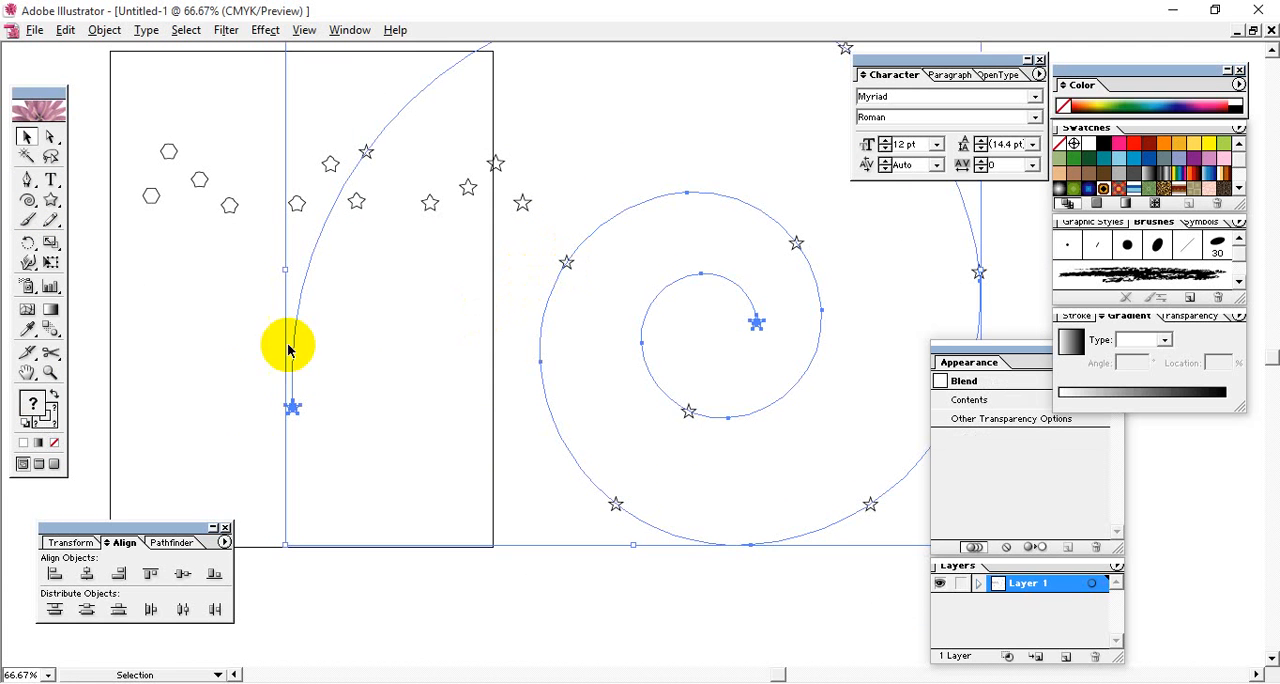
double_click(52, 332)
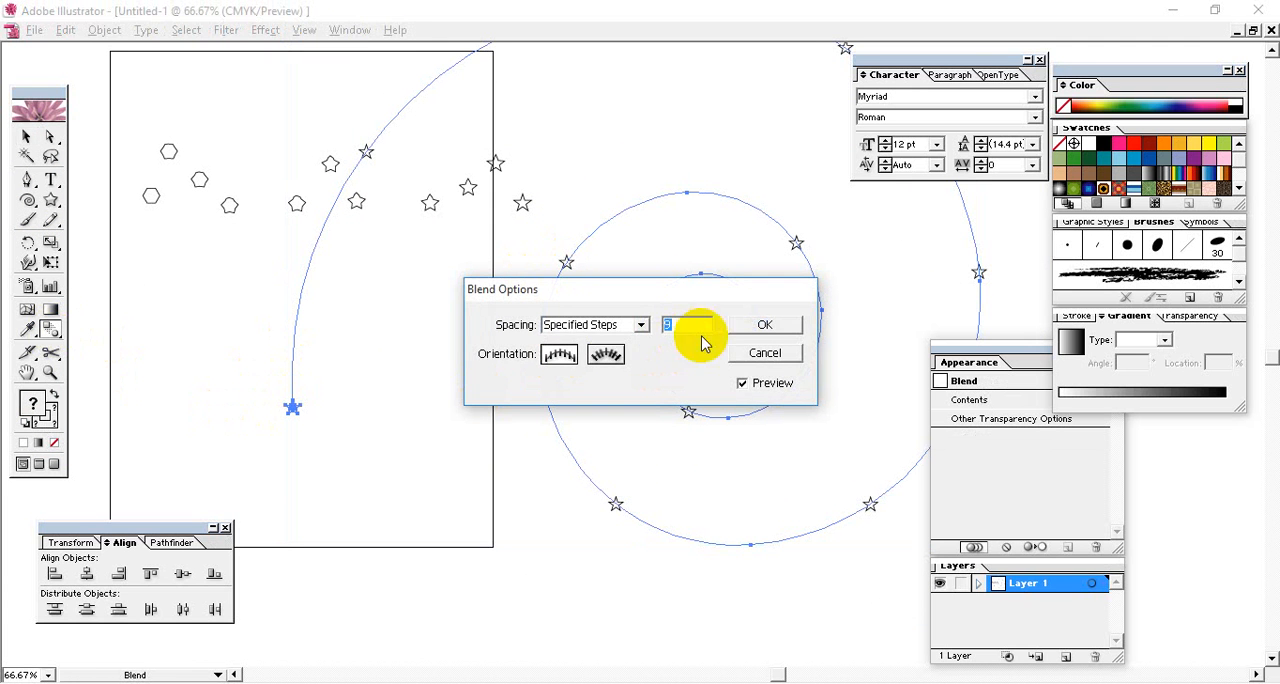
text(125)
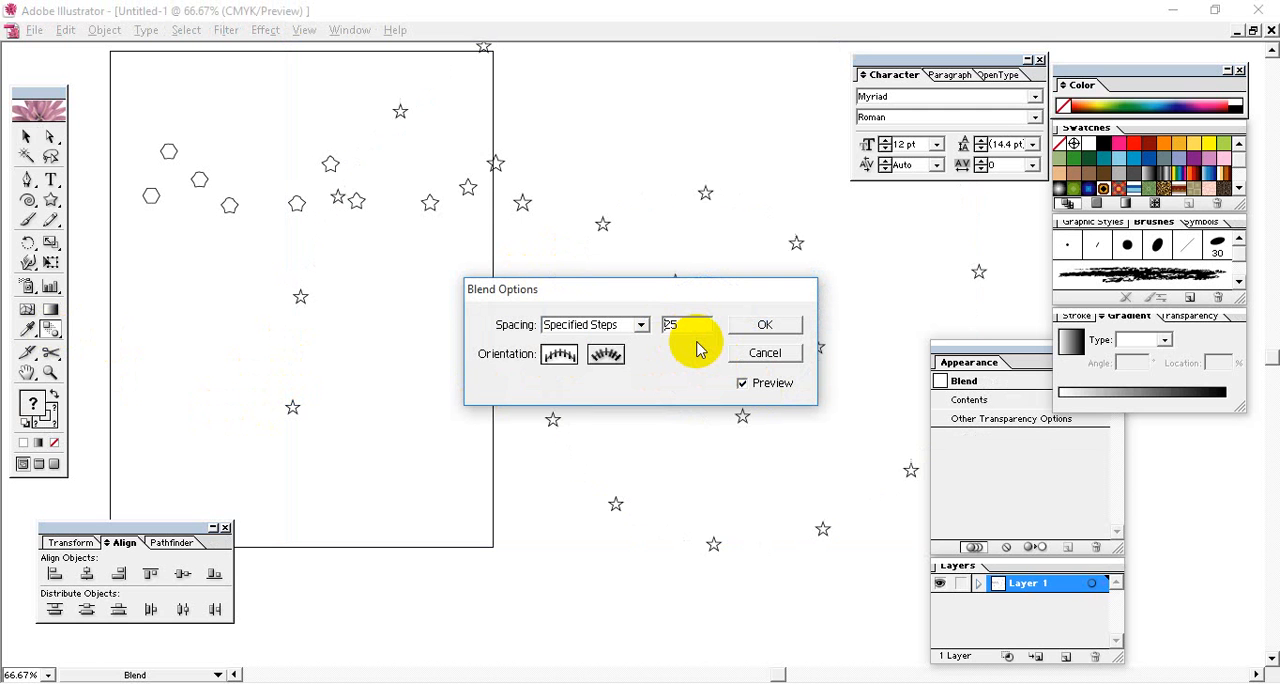
key(Up)
key(Up)
key(Up)
key(Up)
key(Up)
key(Up)
key(Up)
key(Up)
key(Up)
key(Up)
key(Up)
key(Up)
key(Up)
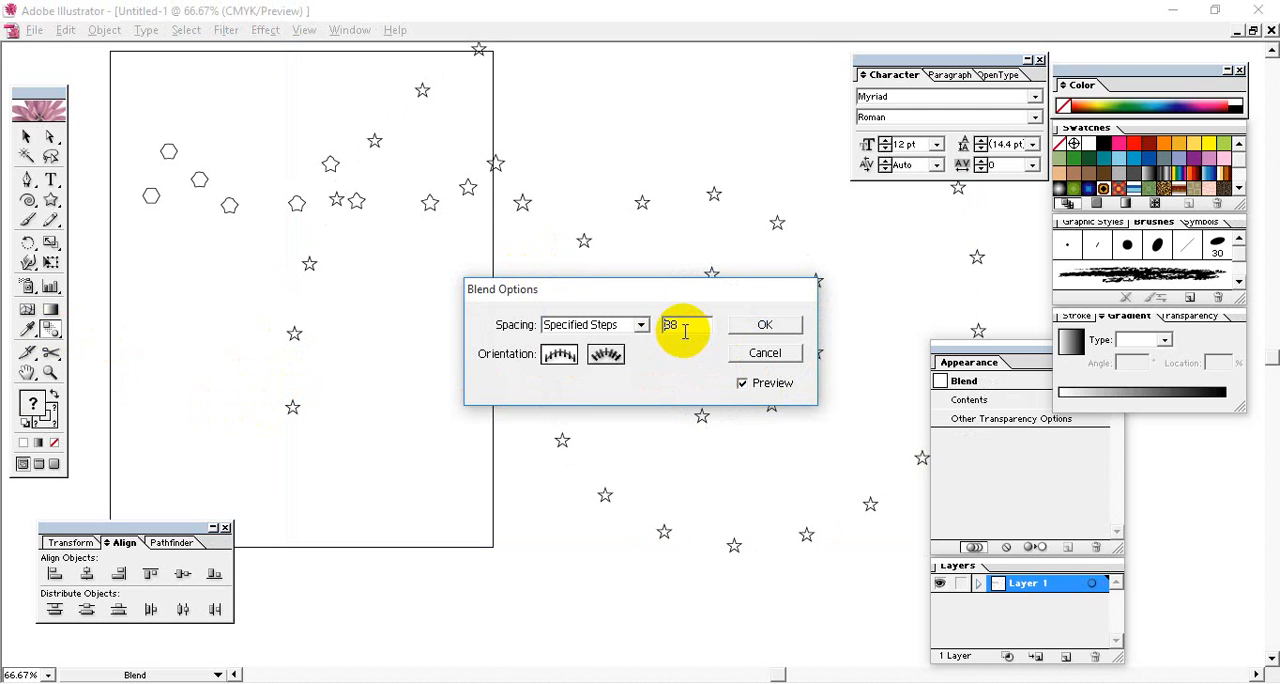
key(Up)
key(Up)
key(Up)
key(Up)
key(Up)
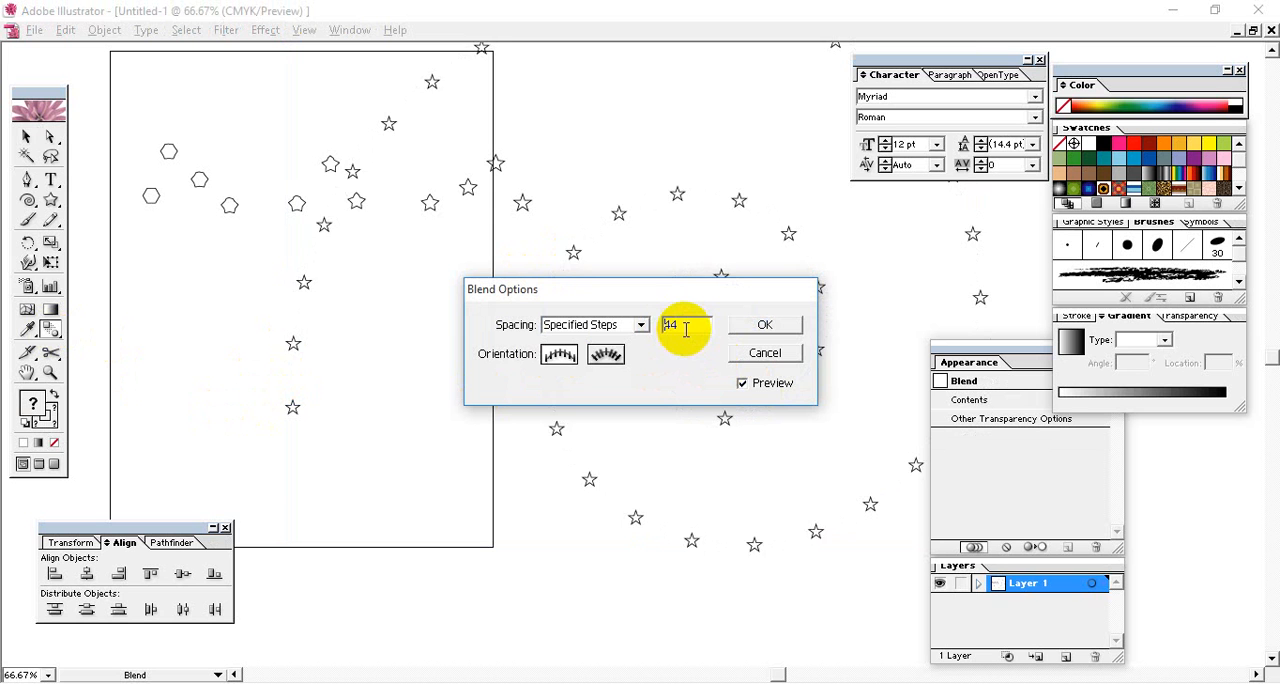
key(Up)
key(Up)
key(Up)
key(Up)
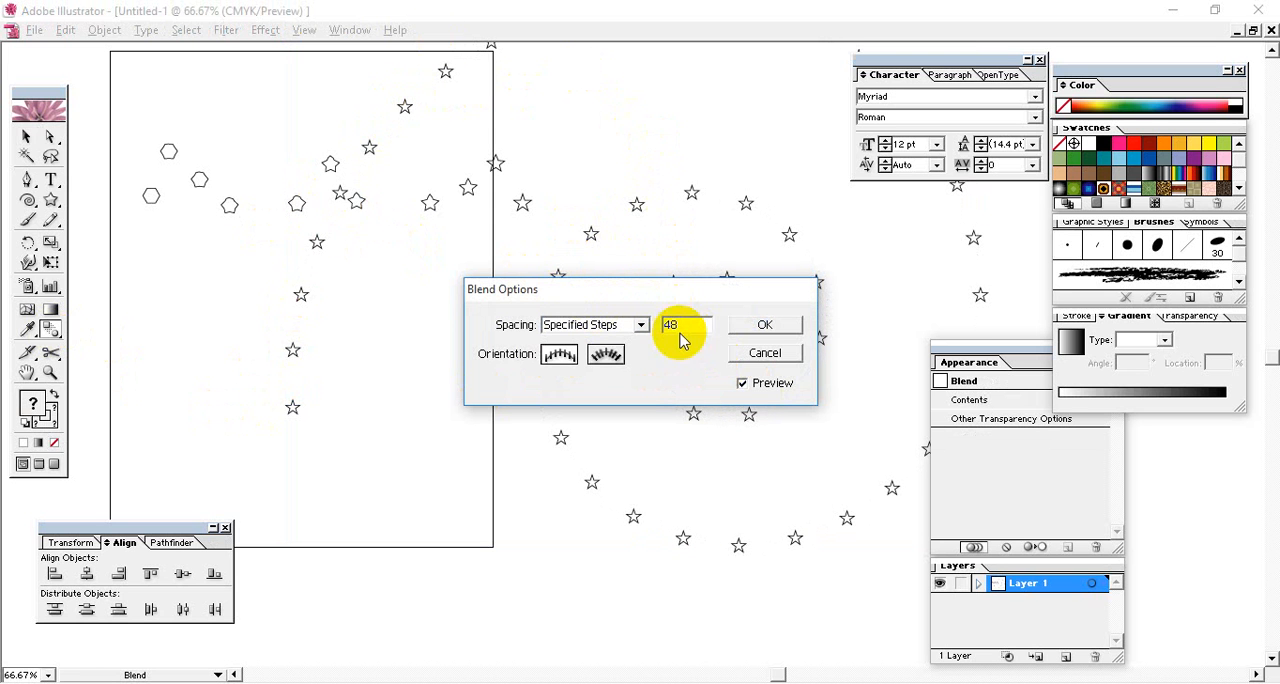
drag(697, 324, 662, 340)
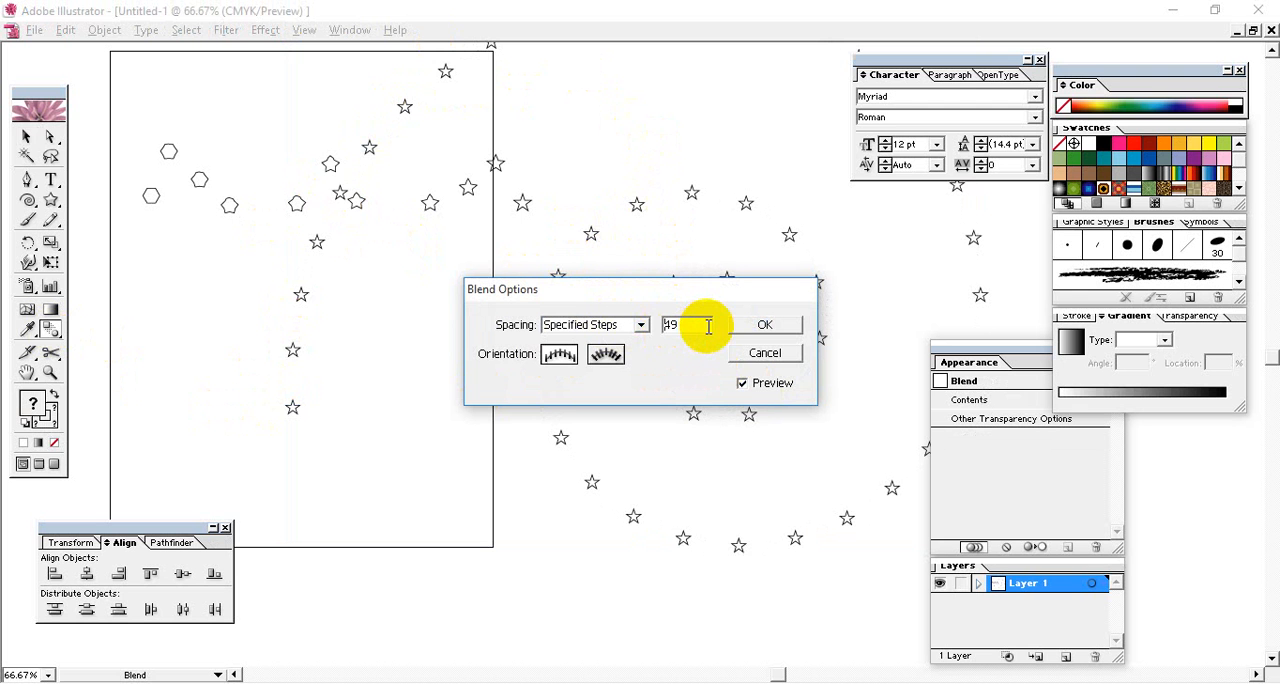
key(Up)
key(Up)
key(Up)
key(Up)
key(Up)
key(Up)
drag(678, 296, 410, 465)
key(Up)
key(Up)
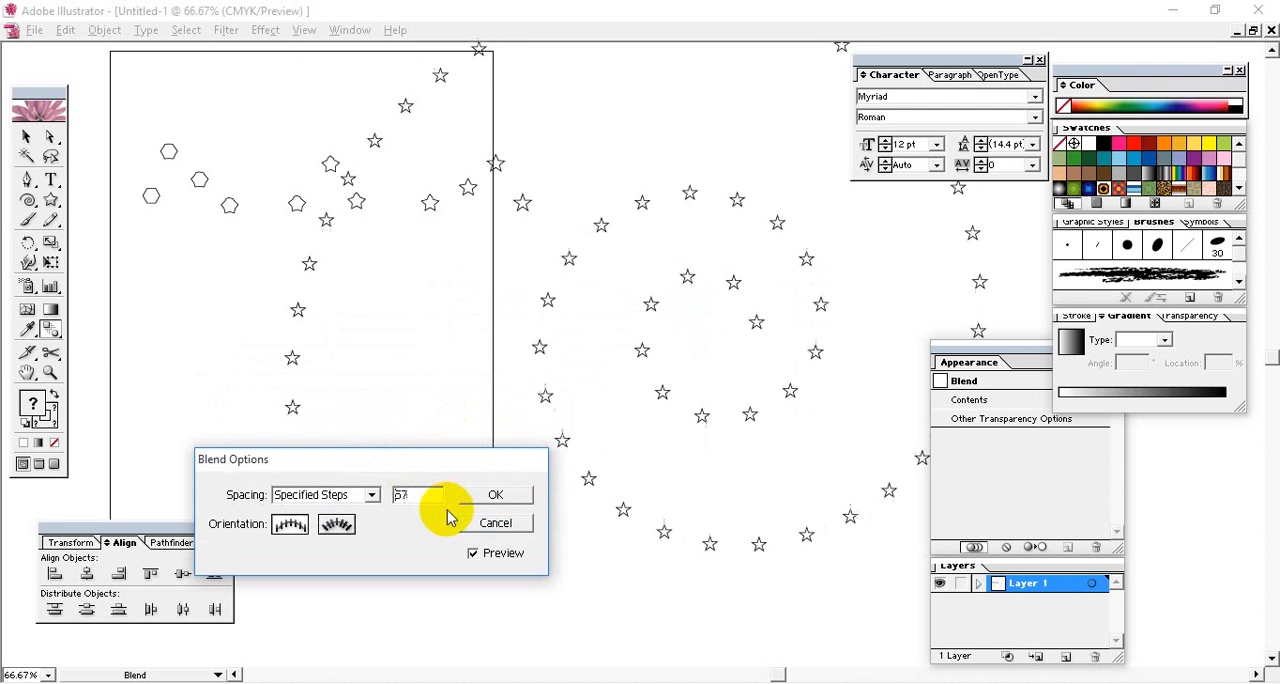
text(34)
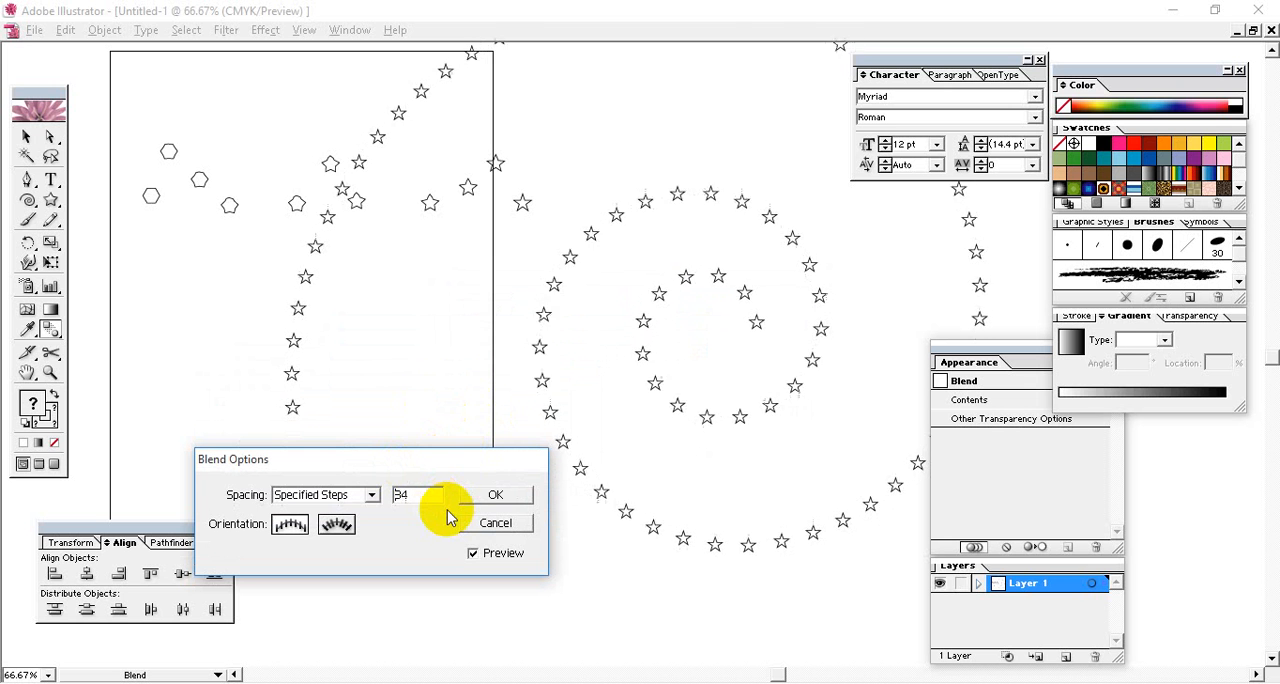
key(Up)
key(Up)
key(Up)
key(Up)
key(Up)
key(Up)
key(Up)
key(Up)
key(Up)
key(Up)
key(Up)
key(Up)
key(Up)
key(Up)
key(Up)
key(Up)
key(Up)
key(Up)
key(Up)
key(Up)
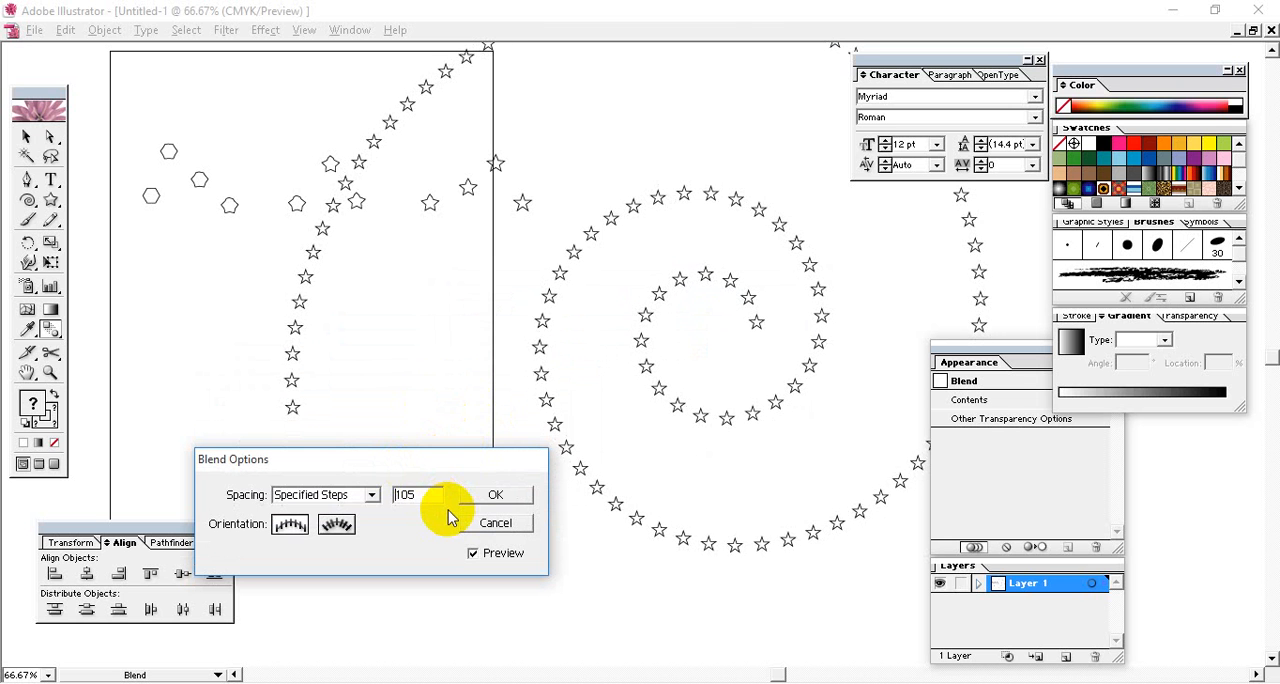
click(497, 496)
click(471, 401)
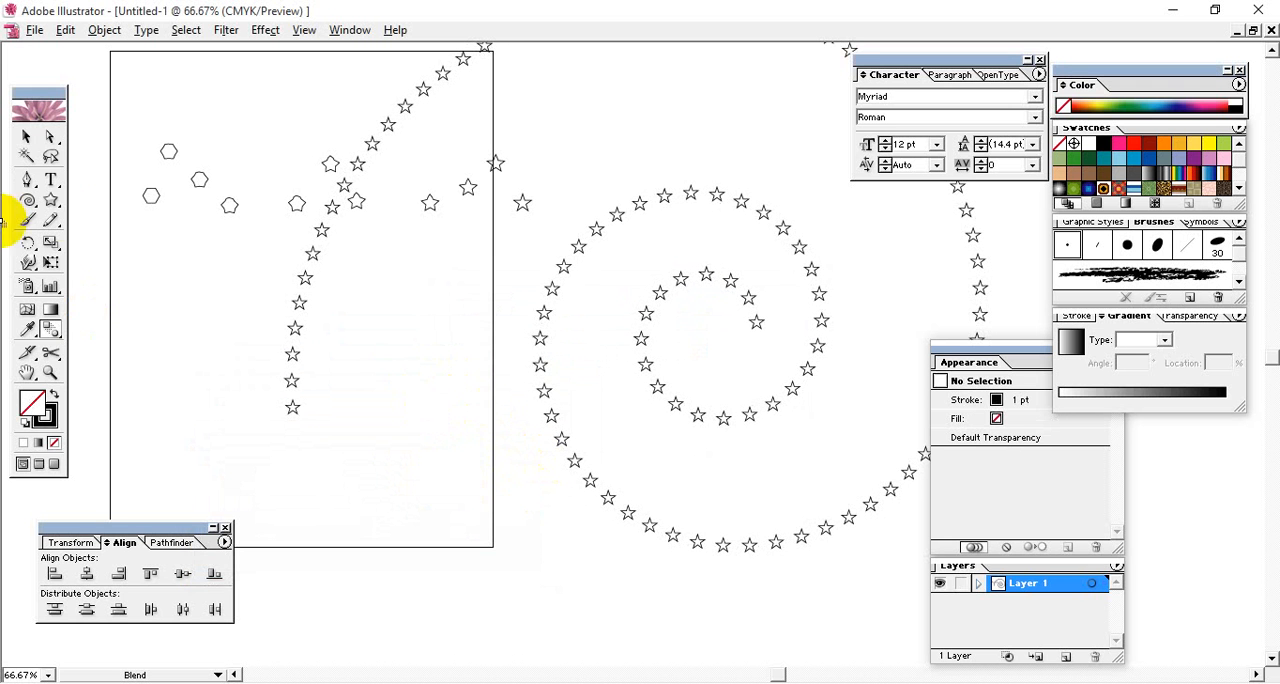
- Draw a large unfilled quarter-circle arc in the empty area below the artboard and deselect it
drag(33, 208, 78, 209)
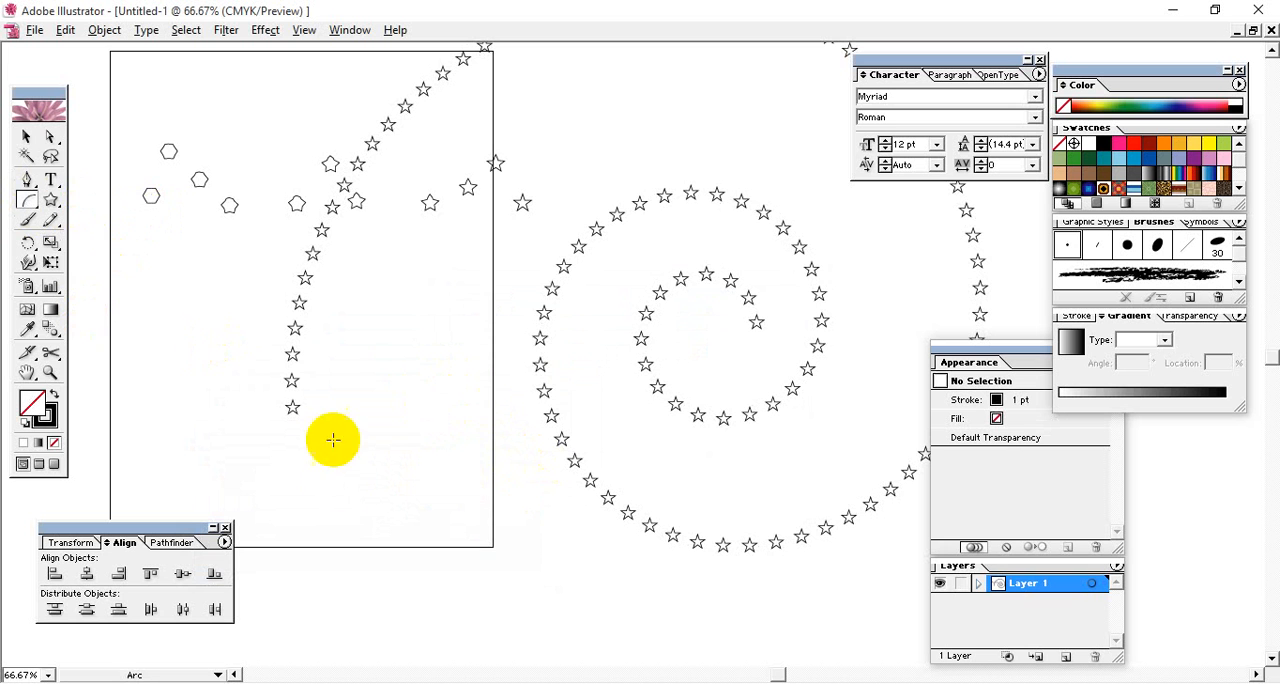
drag(471, 516, 657, 80)
drag(661, 293, 278, 642)
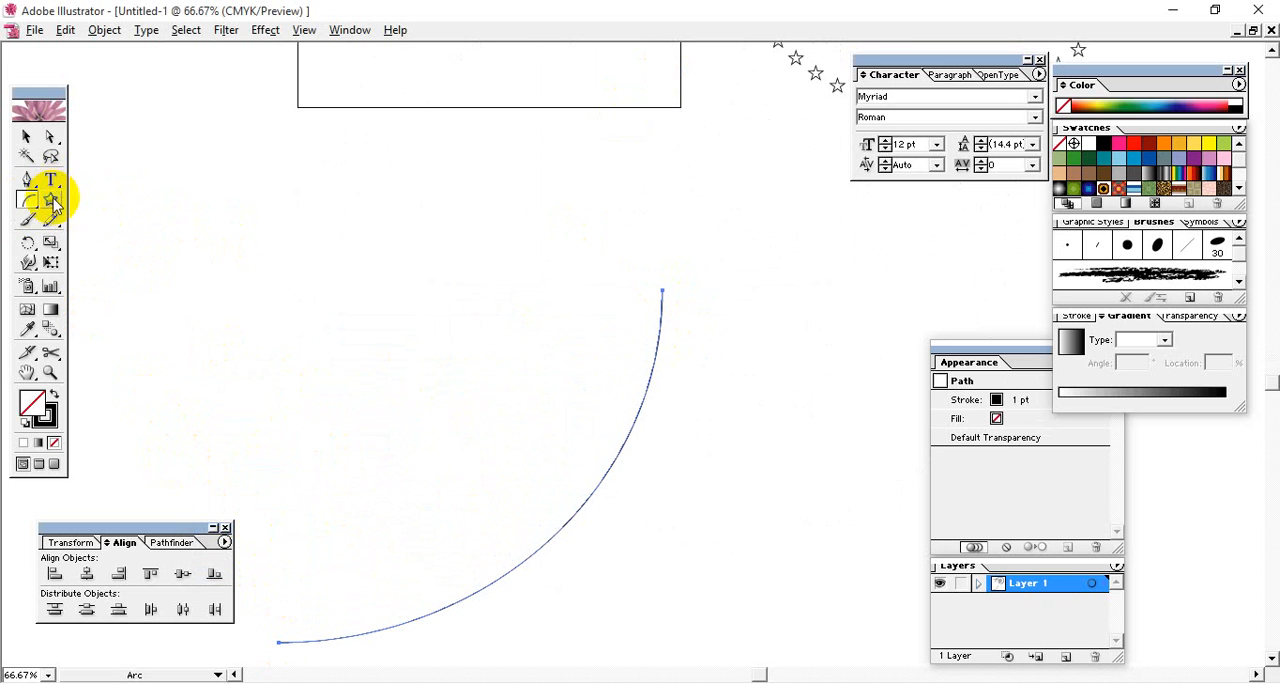
drag(52, 198, 121, 209)
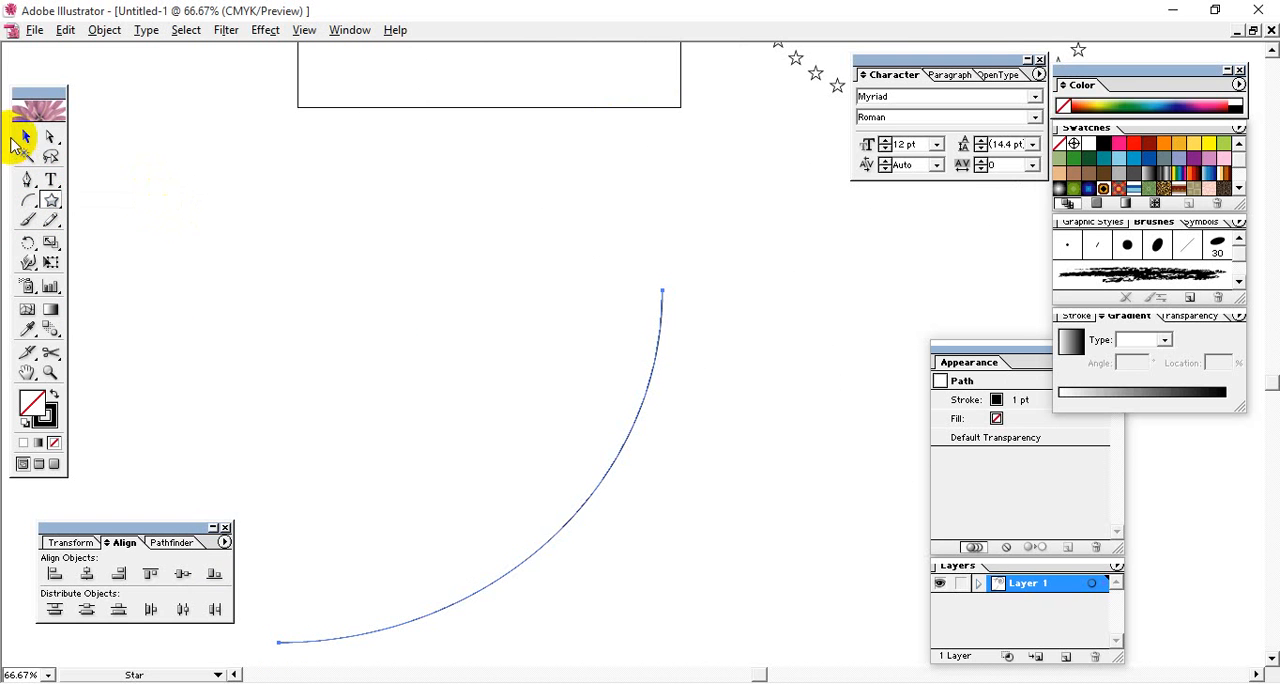
click(26, 137)
click(160, 162)
- Draw a small five-pointed star above and to the left of the arc
click(52, 200)
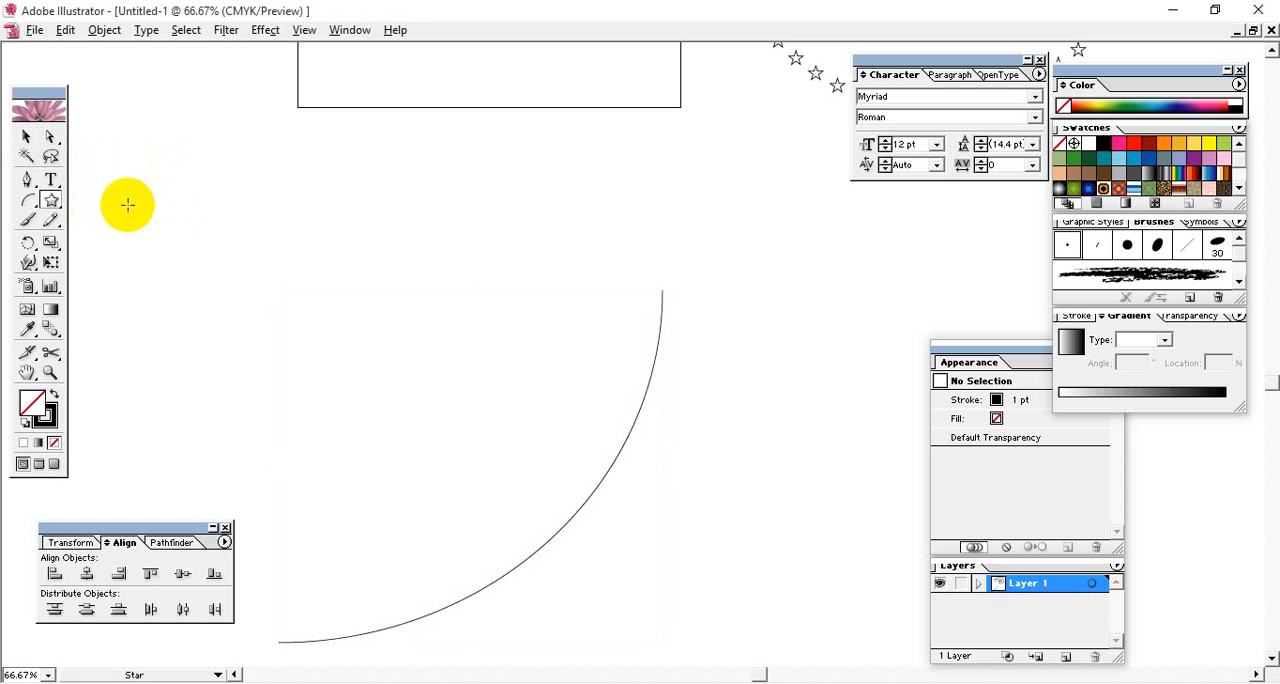
drag(121, 175, 118, 170)
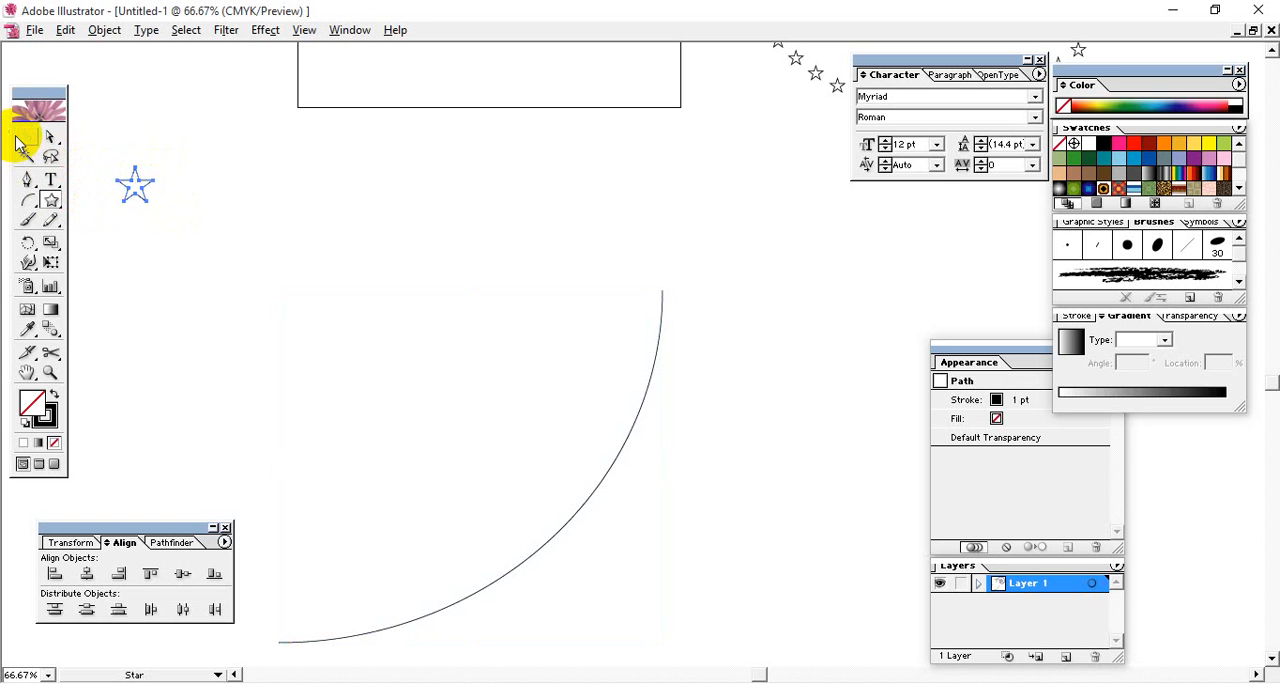
click(24, 138)
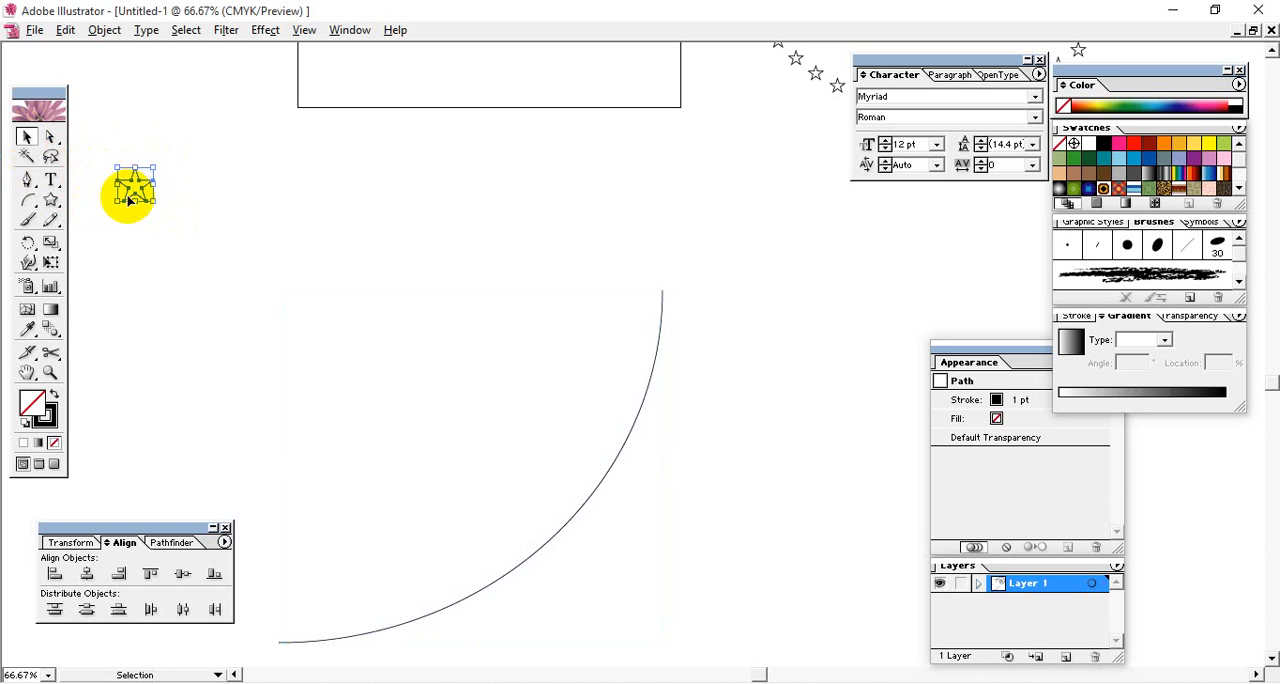
- Fill the small star with white (FFFFFF) and duplicate it horizontally to just above the arc's upper end
double_click(32, 400)
click(397, 230)
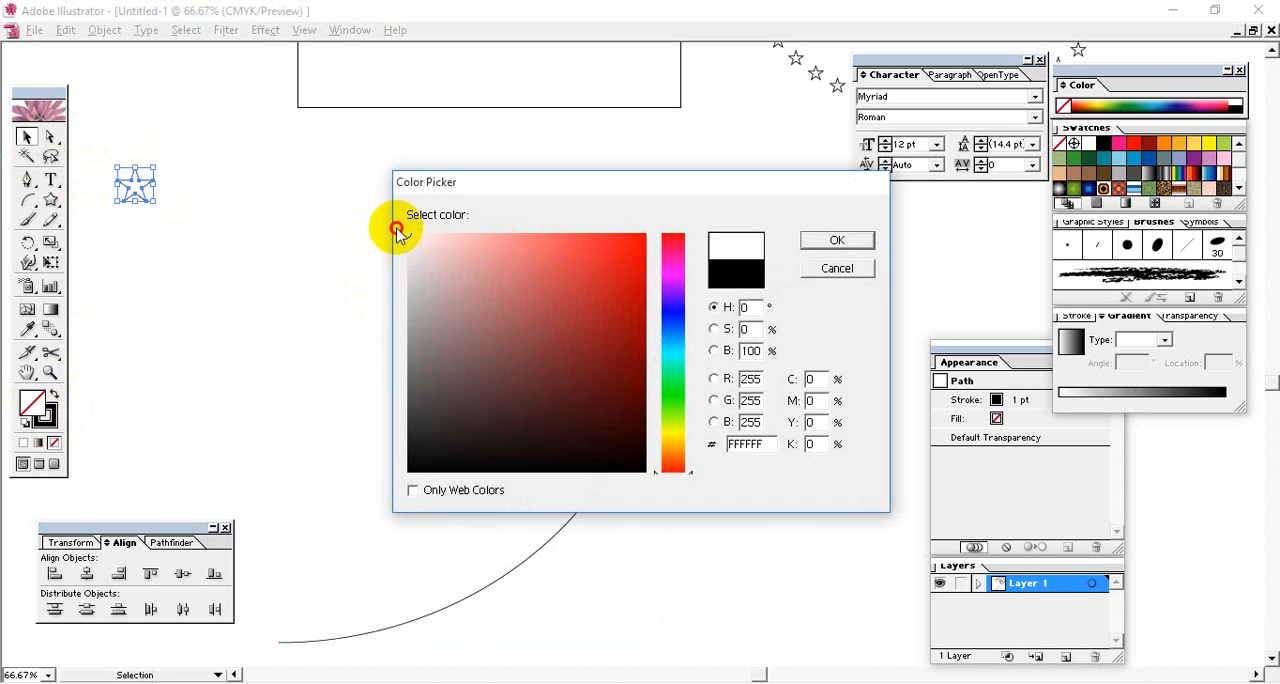
click(828, 241)
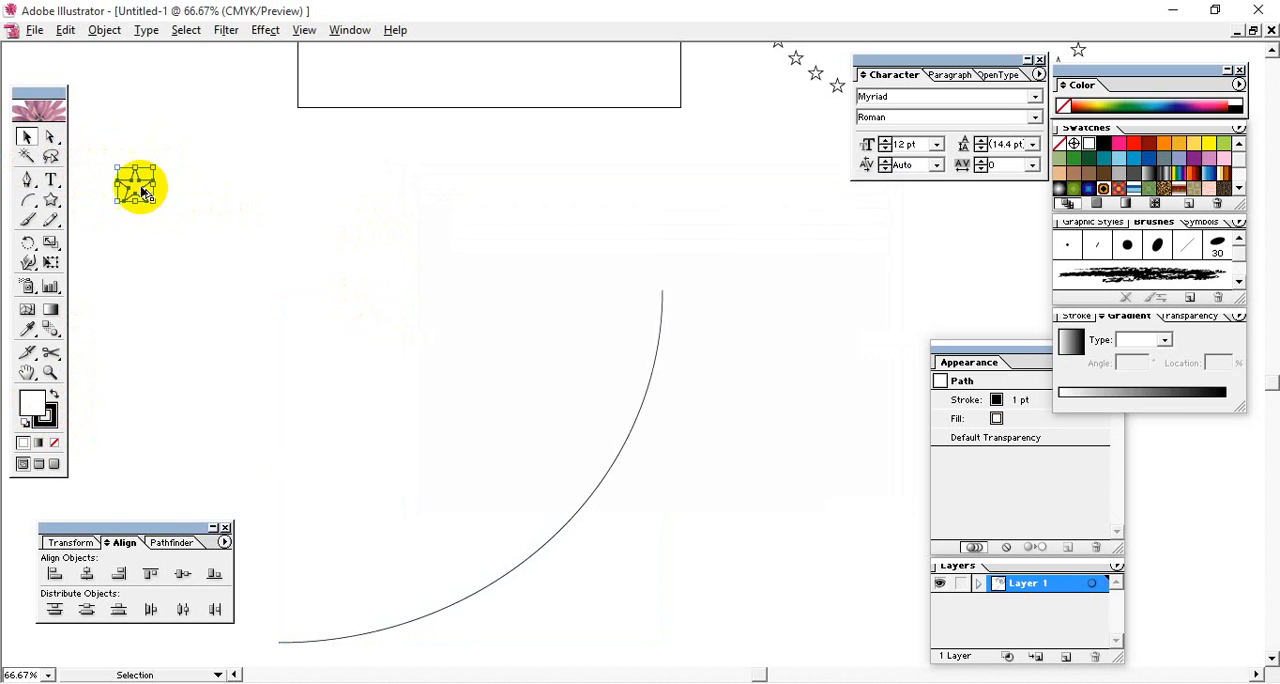
drag(140, 190, 679, 189)
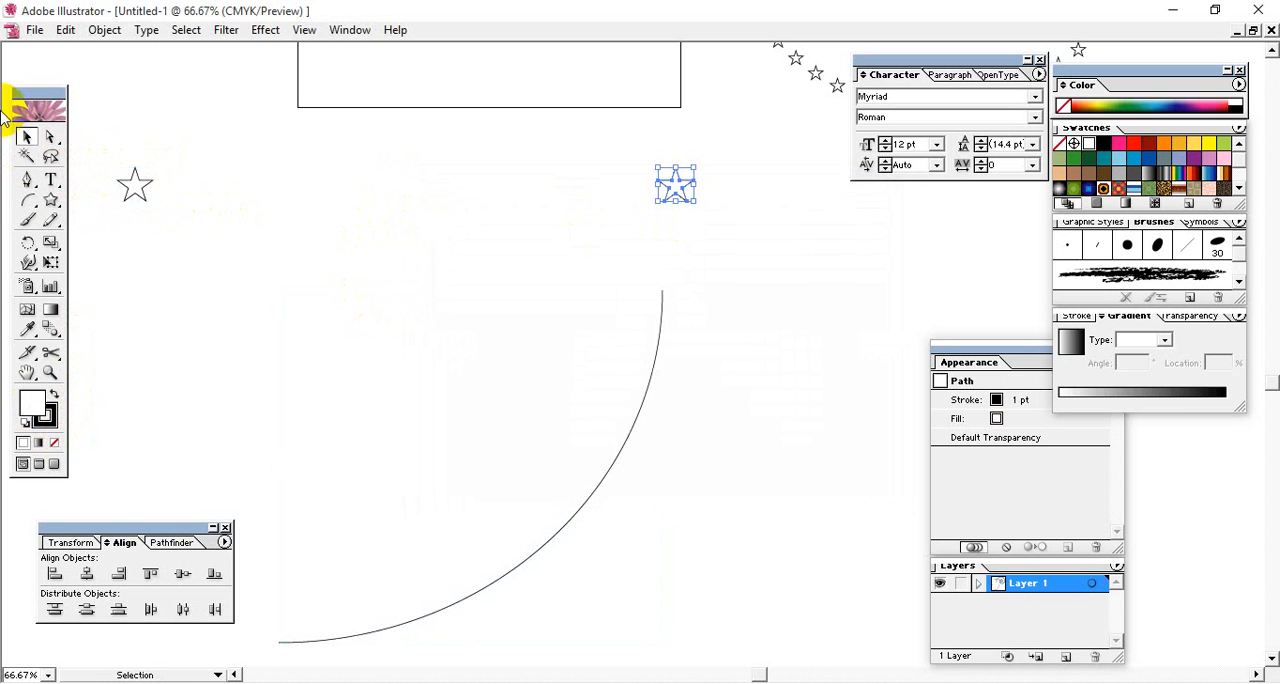
- Blend the two small white stars above the arc into a horizontal row with the Blend tool and deselect it
drag(109, 148, 694, 214)
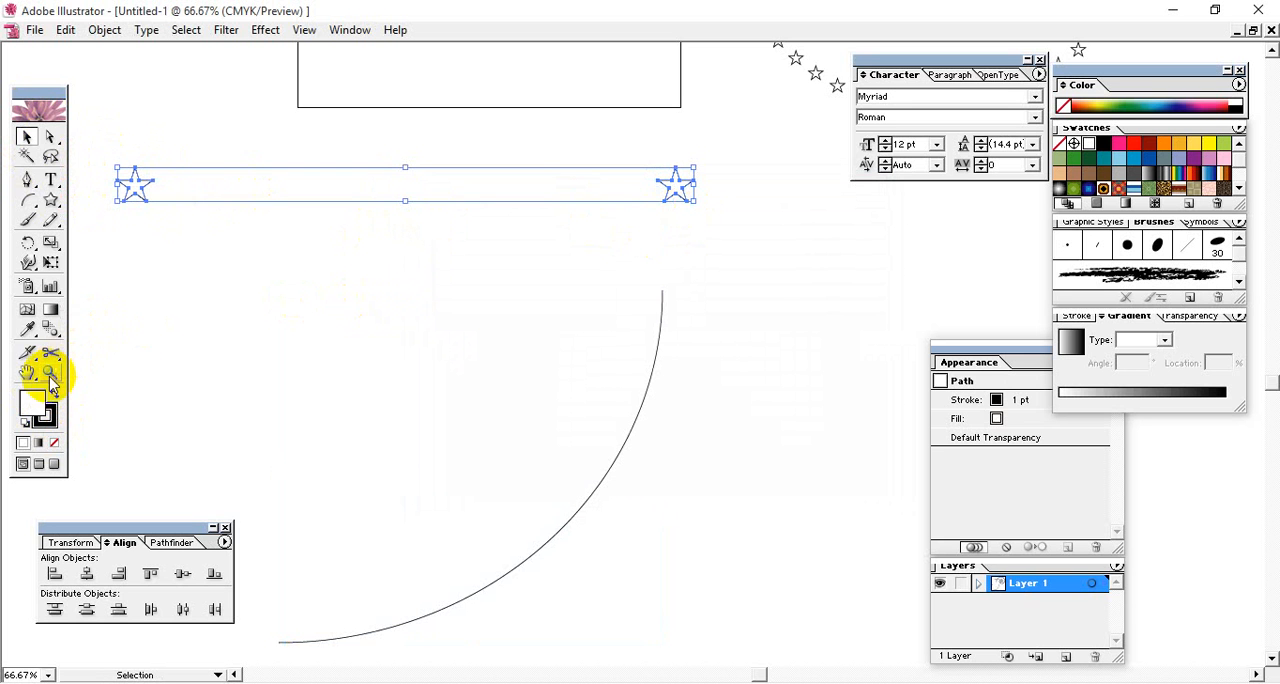
click(55, 334)
click(134, 186)
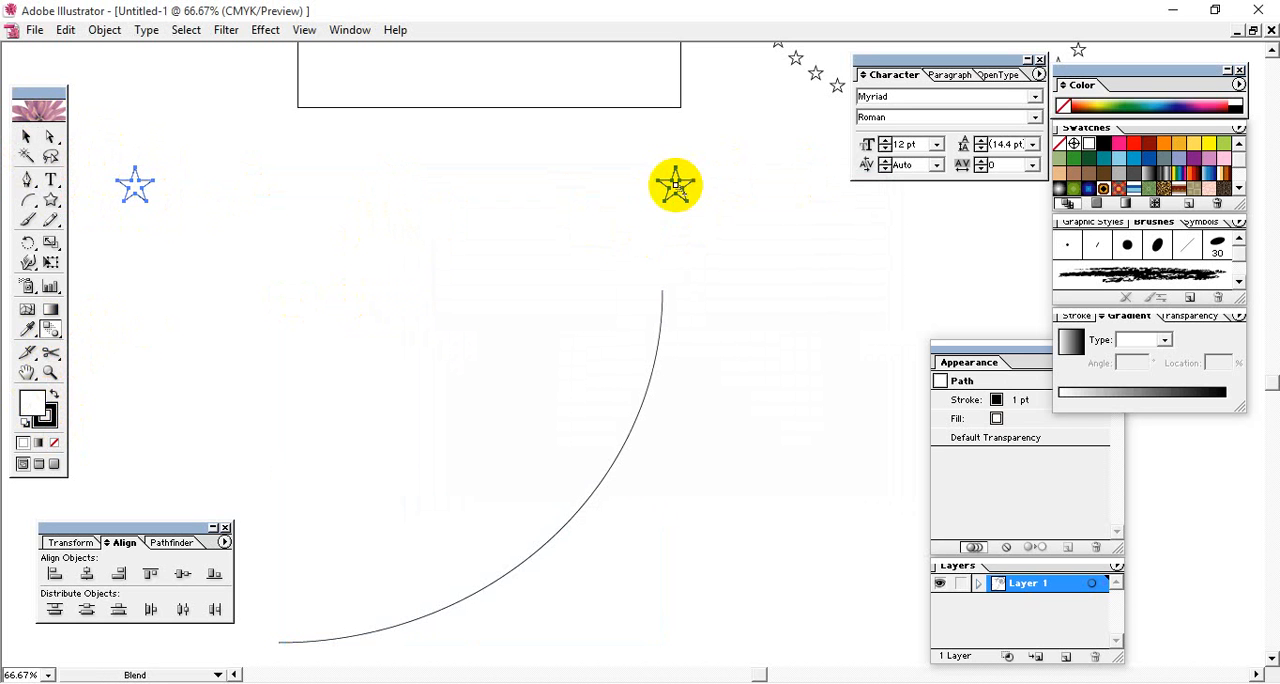
click(674, 184)
click(26, 135)
click(411, 220)
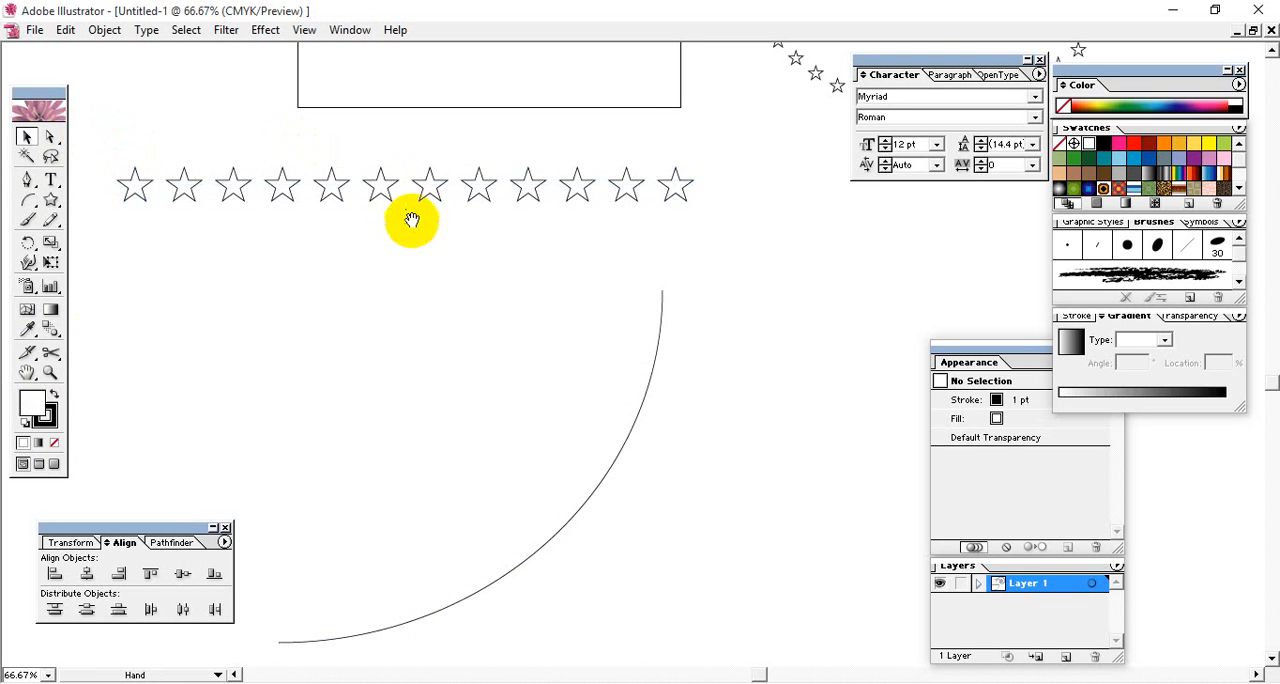
- Duplicate the star row just above itself, and replace the original blend's spine with the quarter-circle arc
drag(411, 220, 566, 72)
click(550, 106)
click(503, 100)
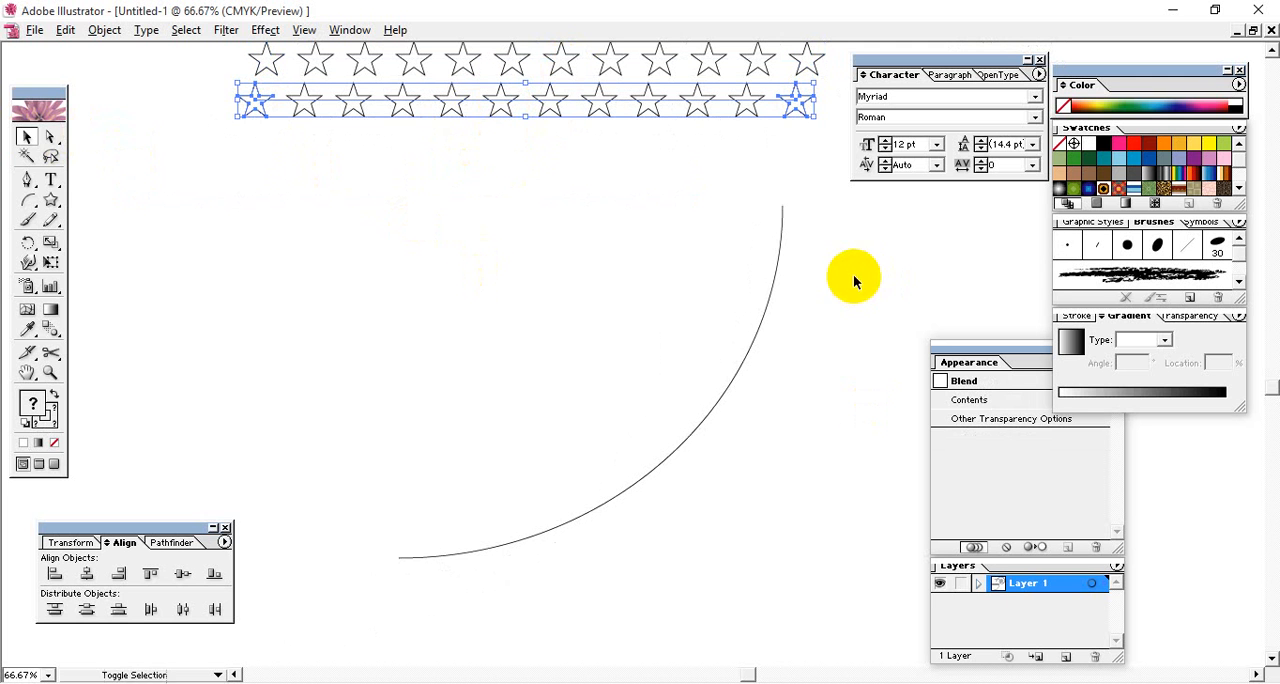
shift+click(765, 300)
click(104, 30)
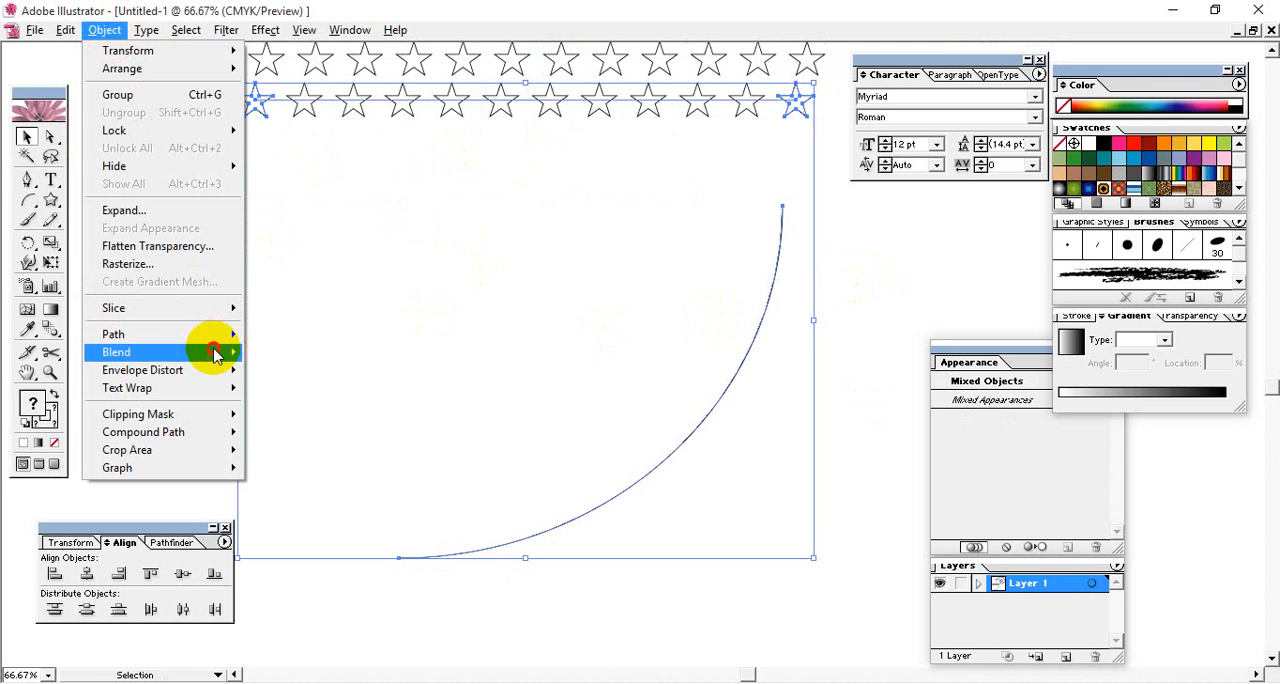
mouse_move(215, 355)
click(349, 448)
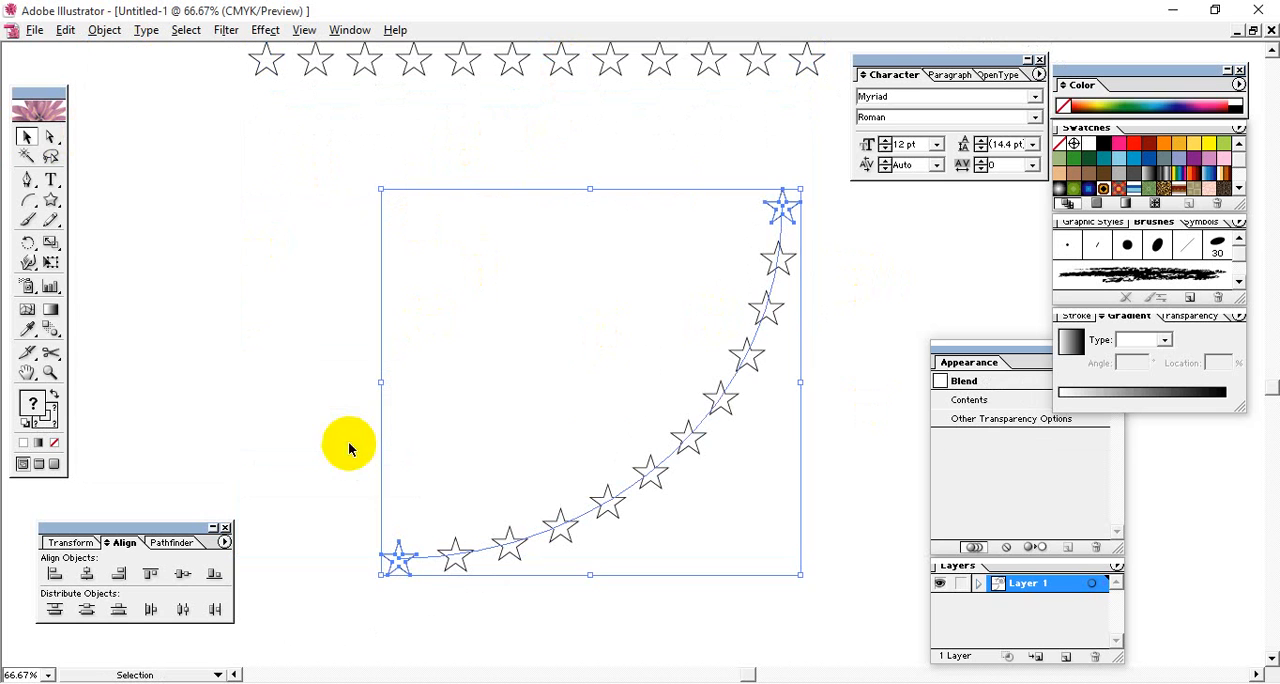
- Try different step counts for the arc star blend, apply 5 specified steps and deselect it
double_click(50, 330)
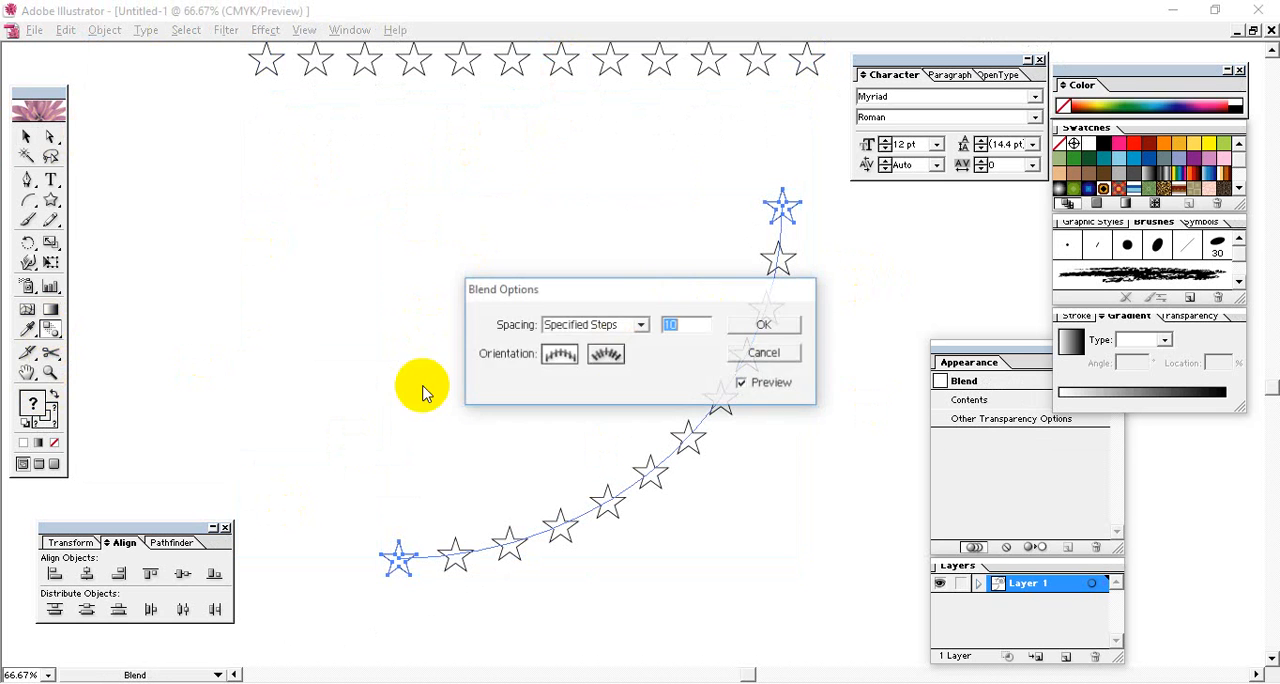
drag(624, 294, 325, 270)
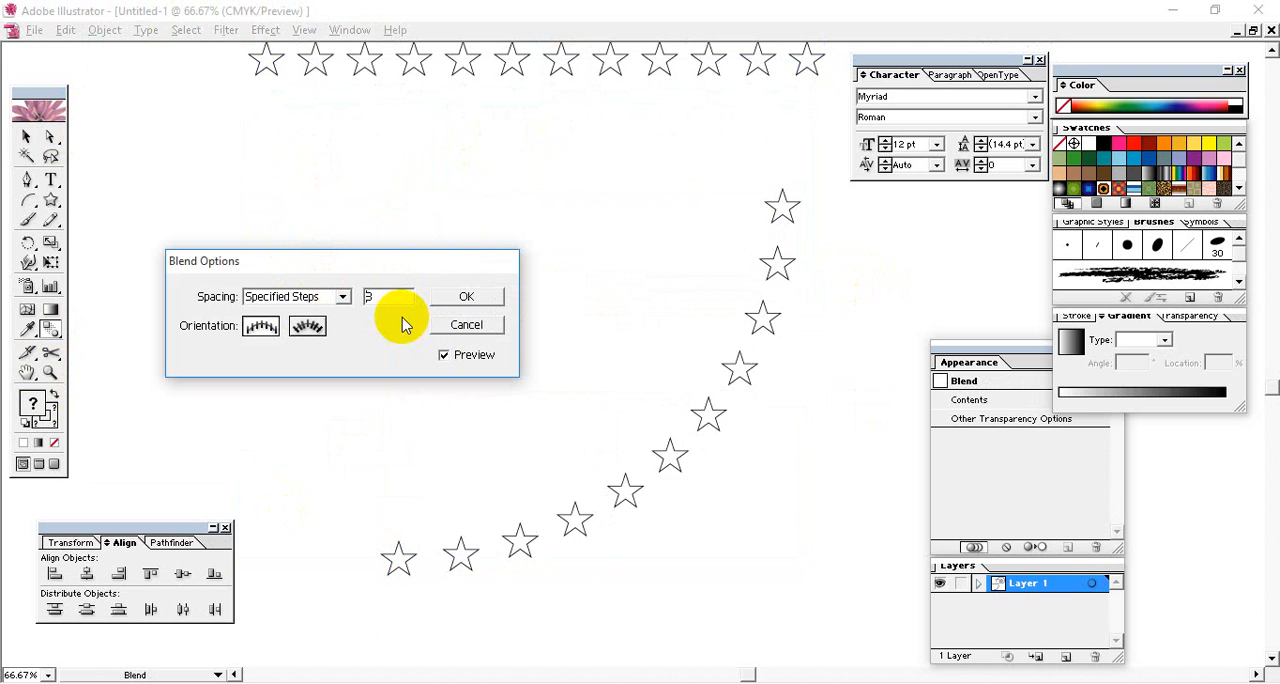
text(1)
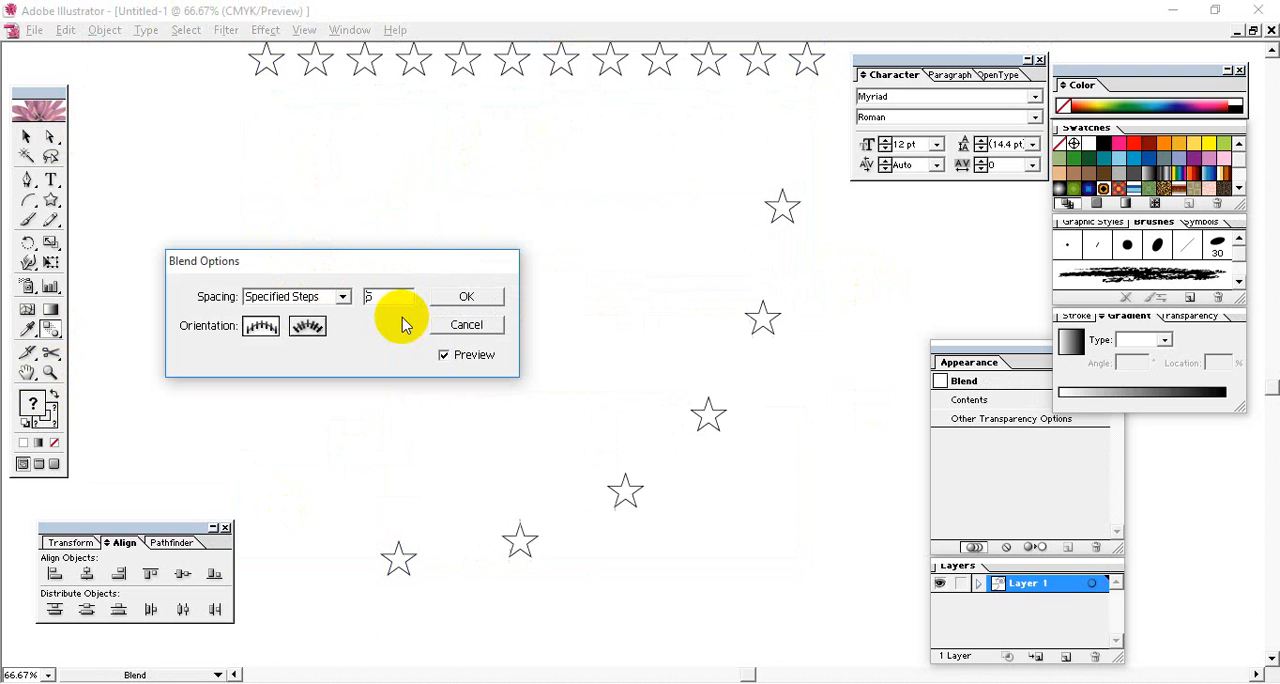
key(Up)
key(Up)
key(Up)
key(Up)
key(Up)
key(Up)
key(Up)
key(Up)
key(Up)
key(Up)
key(Up)
key(Up)
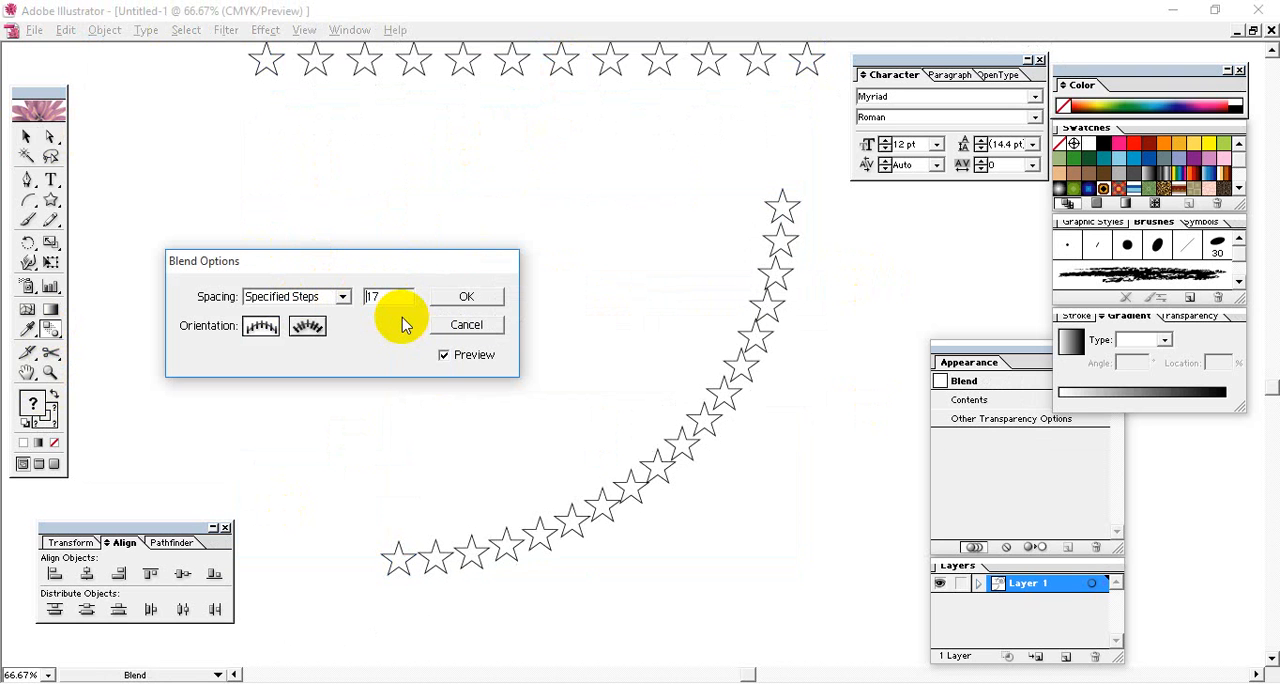
key(Down)
key(Down)
key(Down)
key(Down)
key(Down)
key(Down)
key(Down)
key(Down)
key(Down)
key(Down)
key(Down)
key(Down)
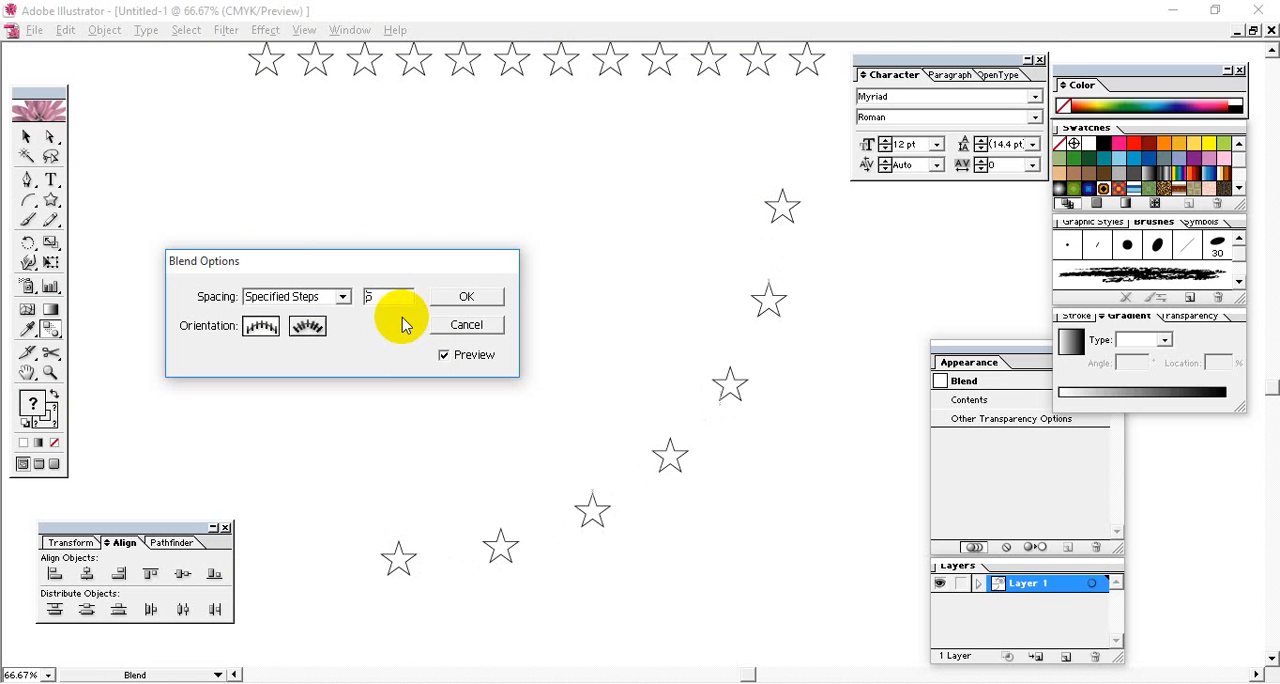
click(467, 300)
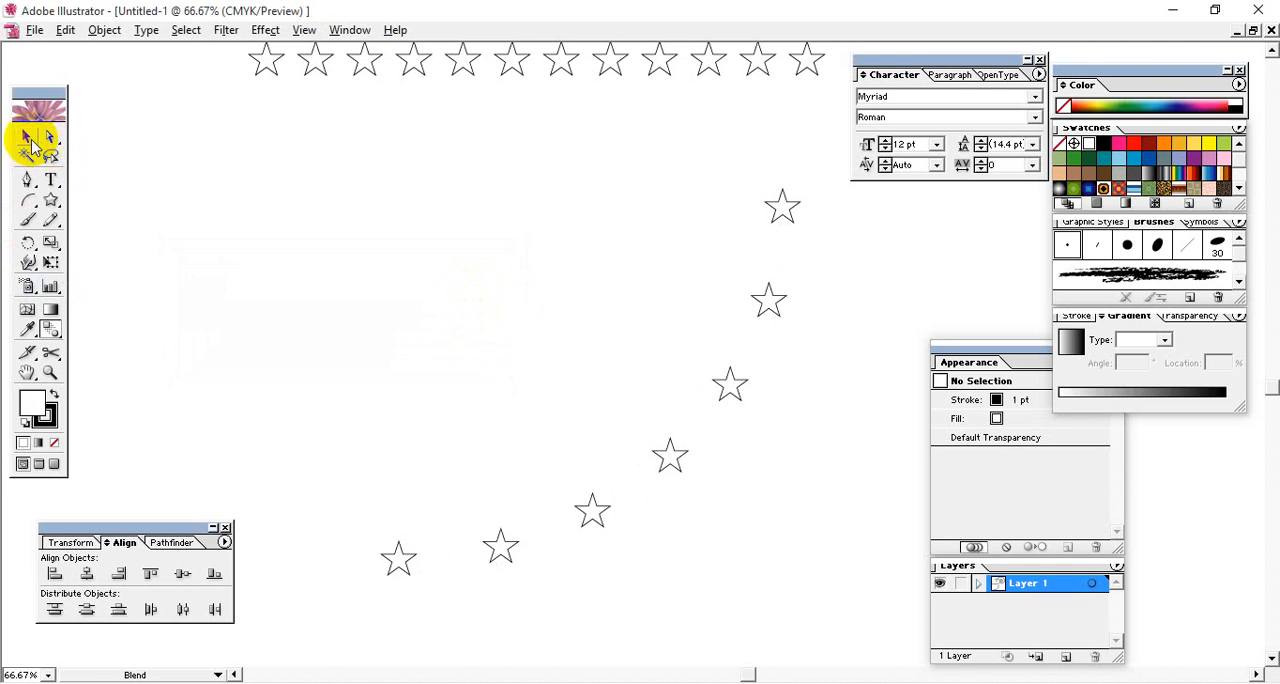
click(31, 140)
- Examine all the blends around the artboard: the arc, the straight row, the spiral and the hexagon-to-star blend
key(space)
drag(556, 212, 512, 494)
drag(578, 282, 353, 166)
drag(703, 303, 540, 137)
drag(609, 236, 779, 417)
key(ctrl+minus)
key(ctrl+minus)
key(ctrl+minus)
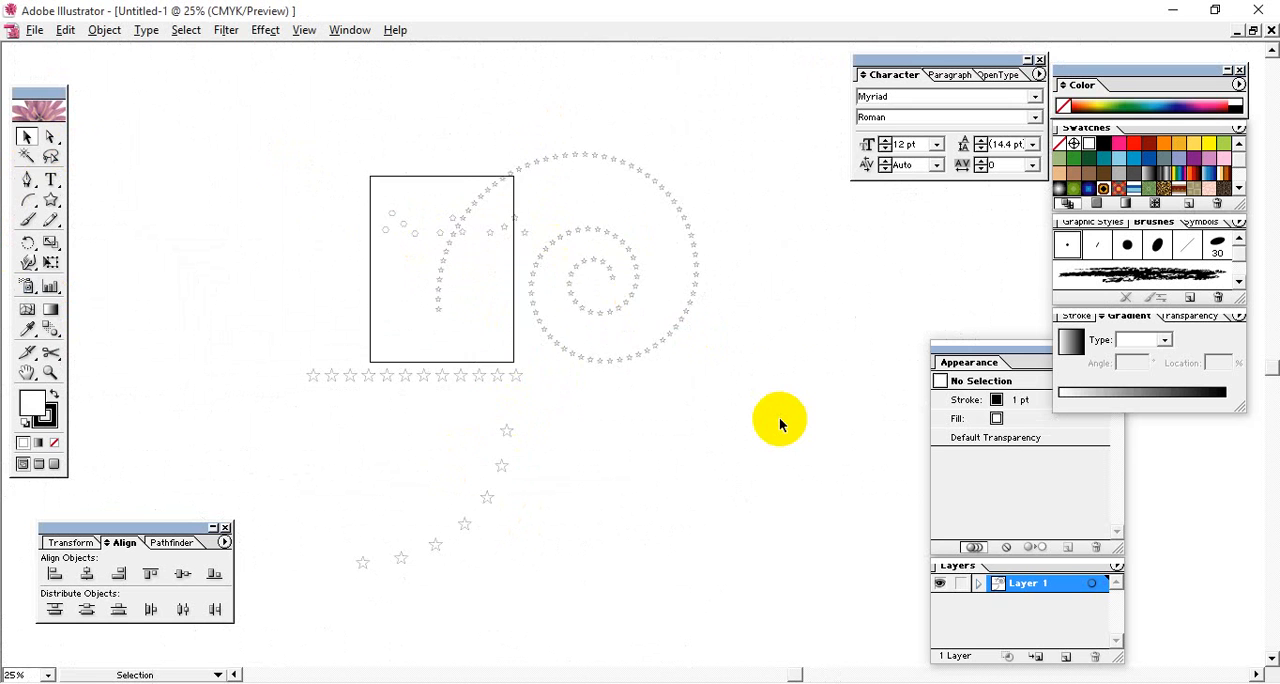
key(space)
drag(750, 353, 731, 315)
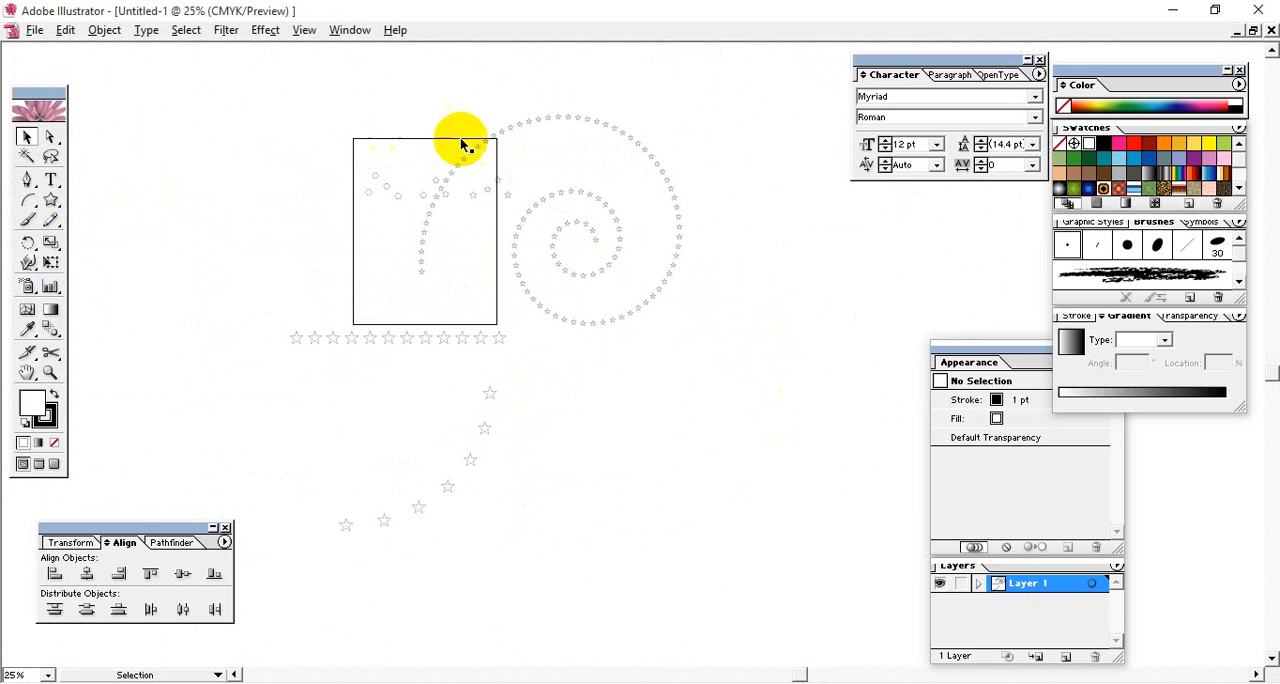
key(ctrl+plus)
key(ctrl+plus)
key(ctrl+plus)
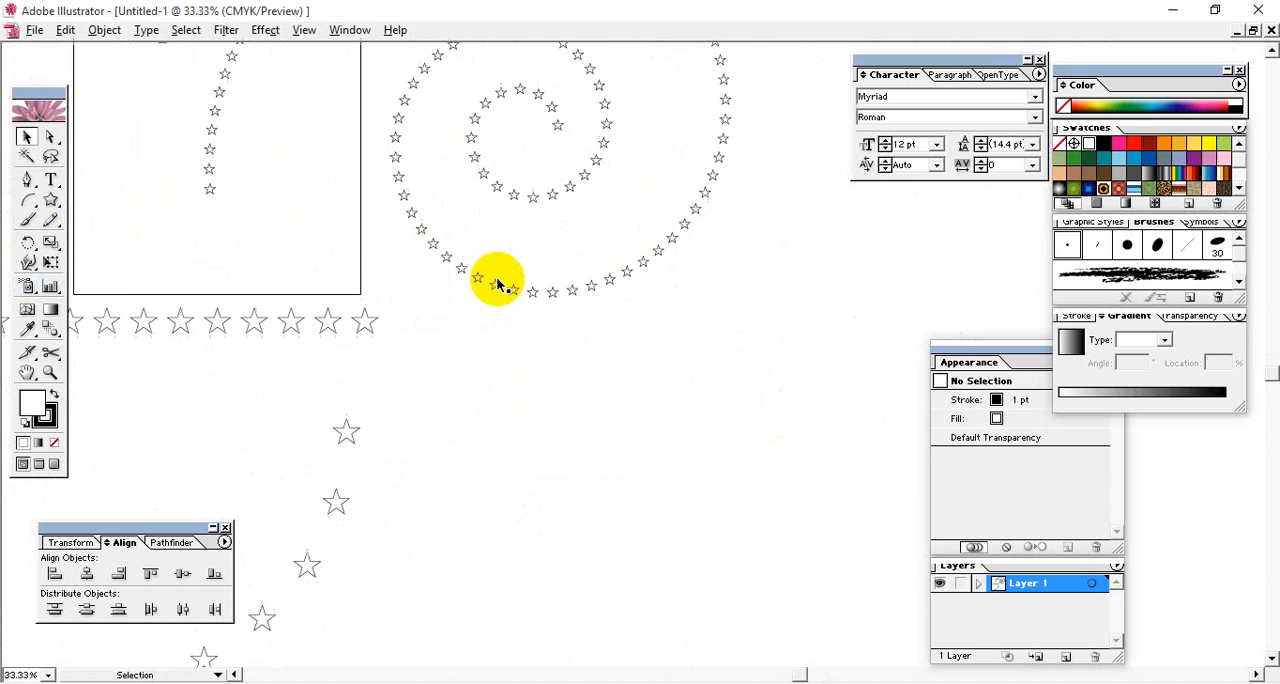
drag(451, 238, 655, 500)
drag(483, 270, 516, 404)
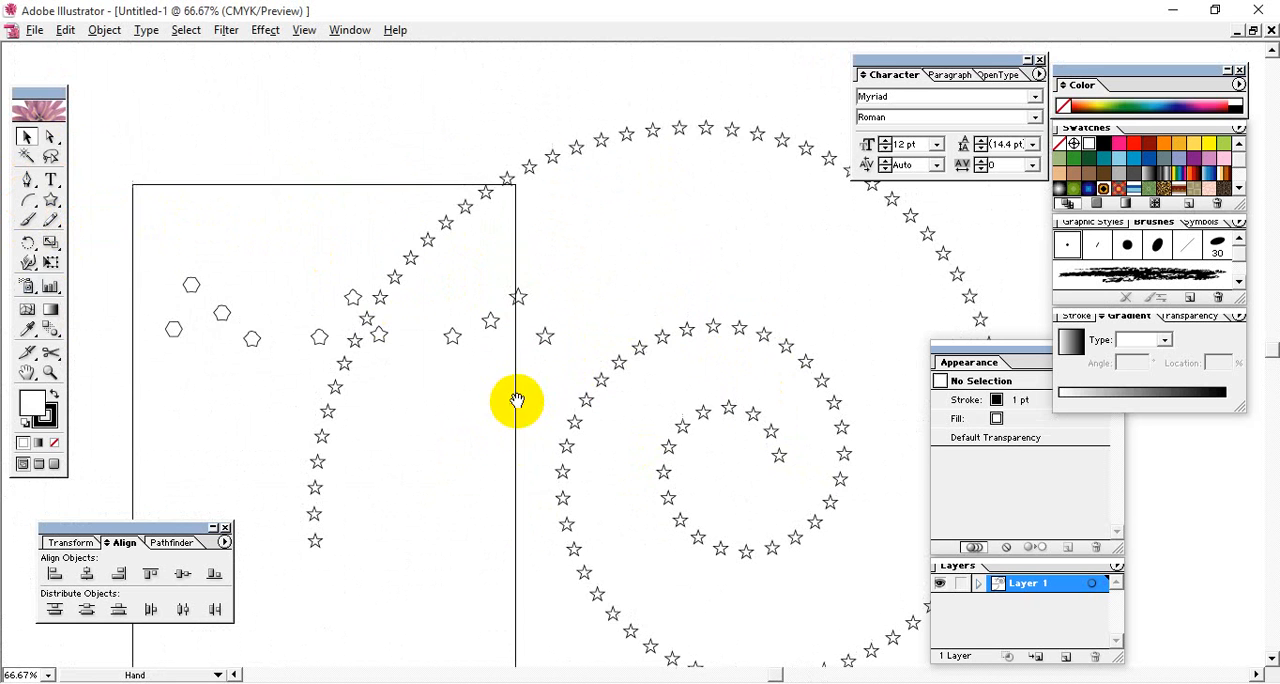